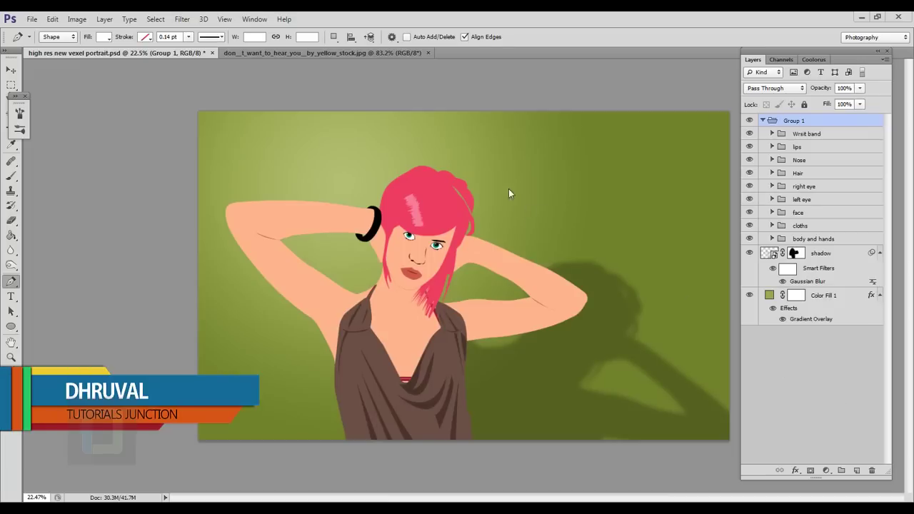
Compare the finished vexel portrait with its source photo, and bring up the photo document for a closer view
left_click(379, 53)
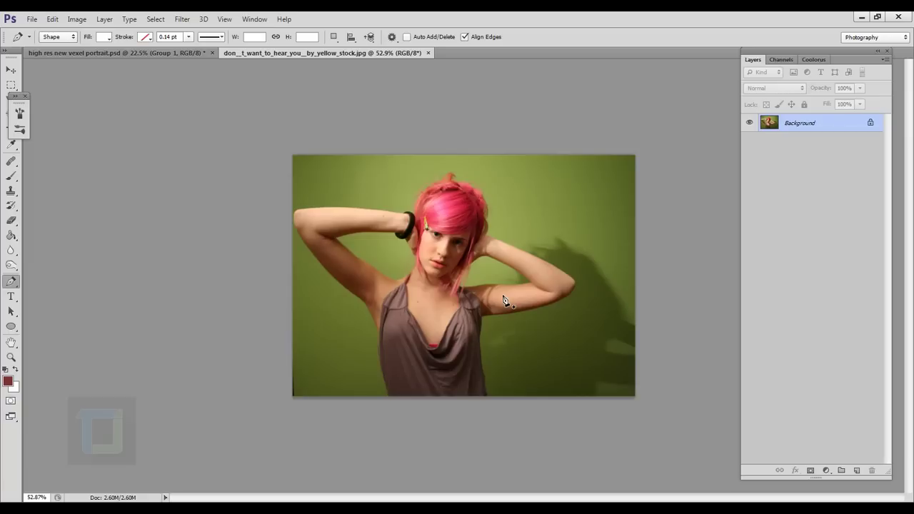
left_click(158, 52)
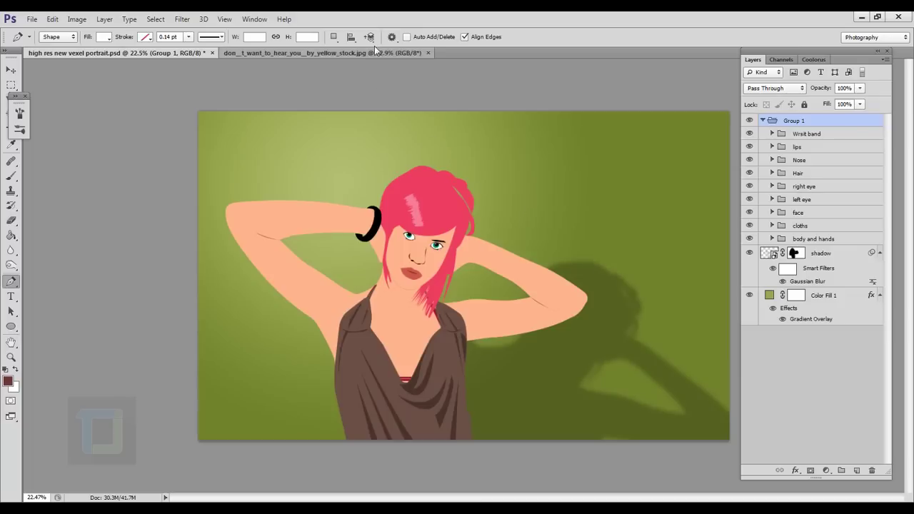
left_click(371, 53)
scroll(460, 258, "up", 2)
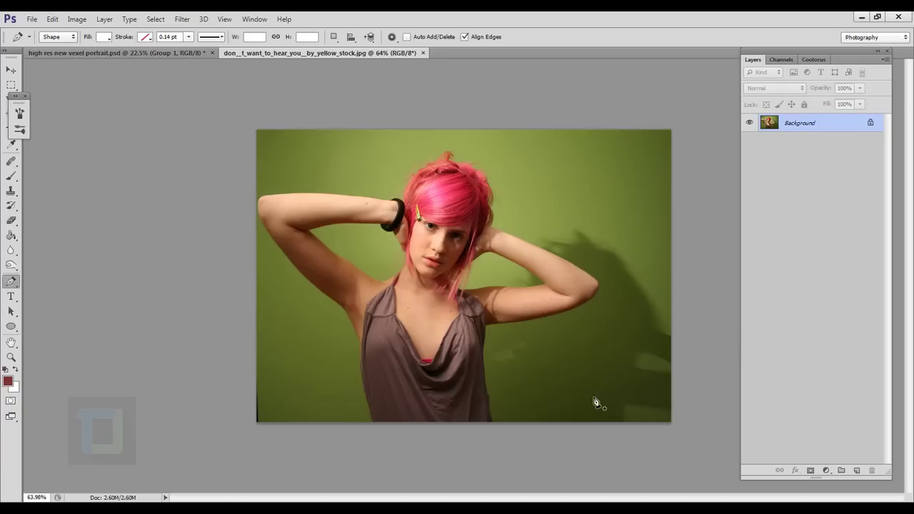
scroll(593, 402, "up", 2)
scroll(585, 372, "down", 1)
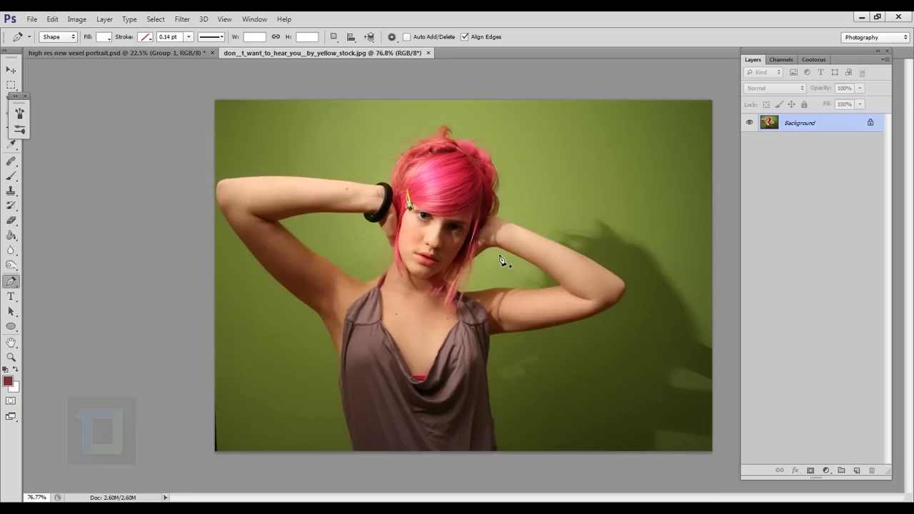
scroll(470, 206, "down", 1)
scroll(467, 252, "up", 2)
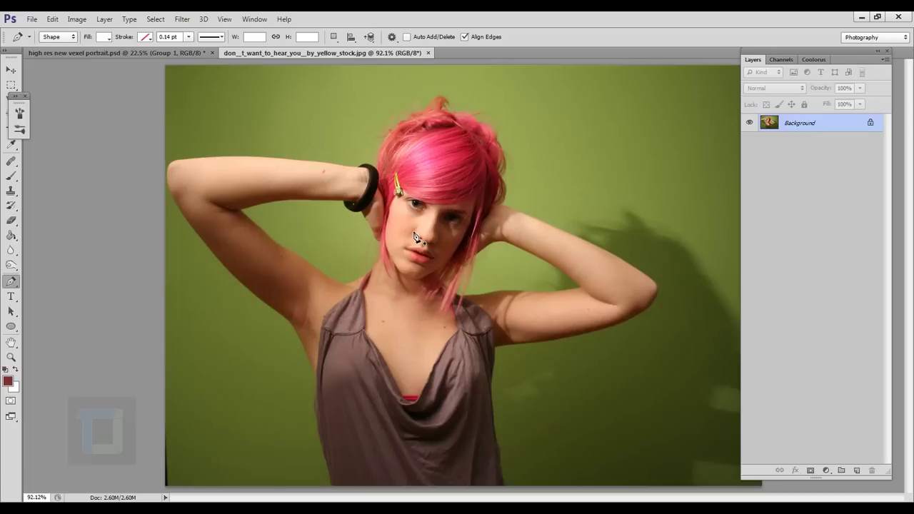
scroll(416, 237, "up", 2)
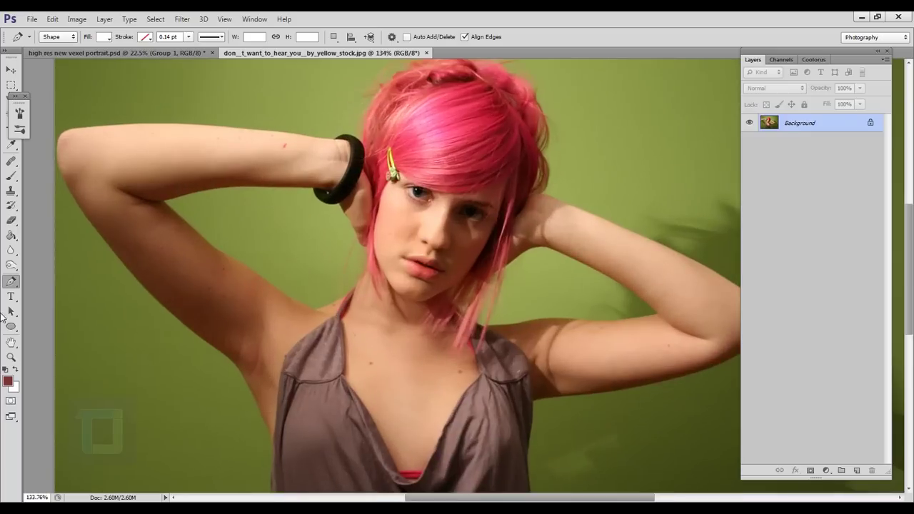
With the Pen tool in Shape mode, trace the outer edge of the hair lock on the wristband side from its lower tip upward
left_click(57, 36)
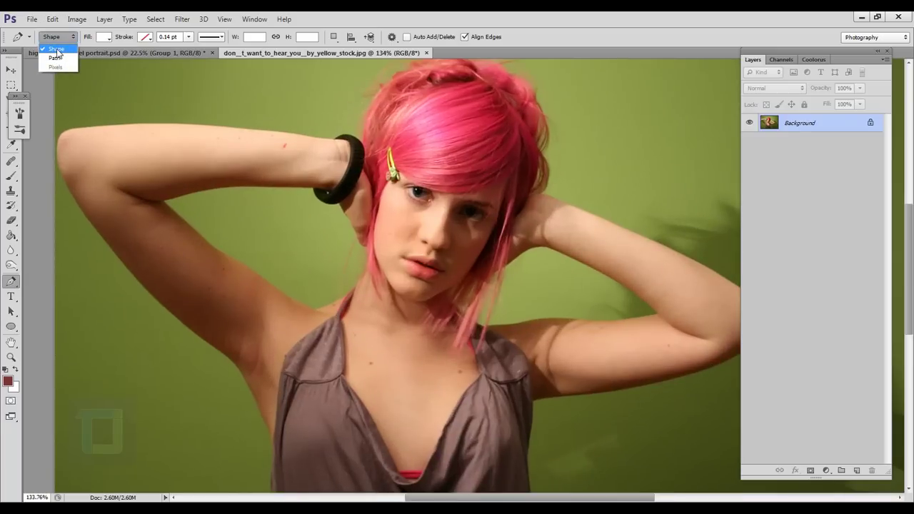
left_click(57, 48)
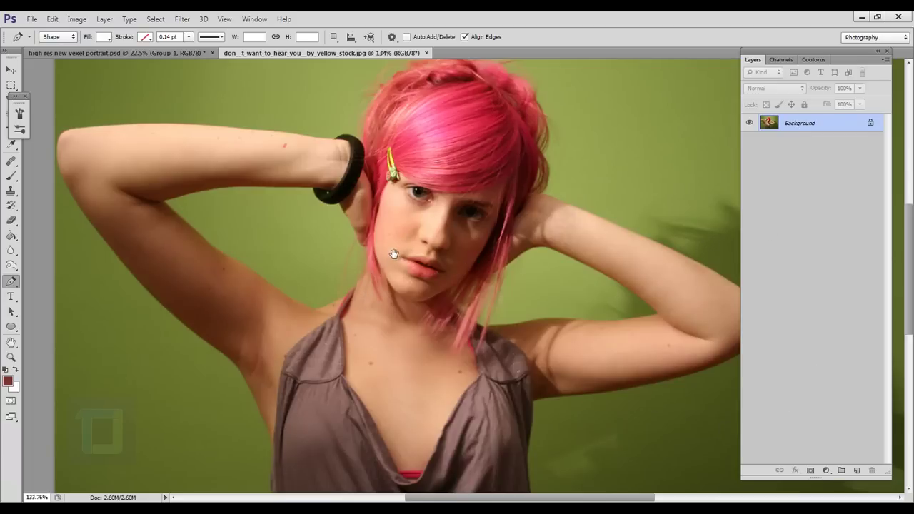
scroll(395, 253, "up", 4)
left_click_drag(398, 227, 397, 326)
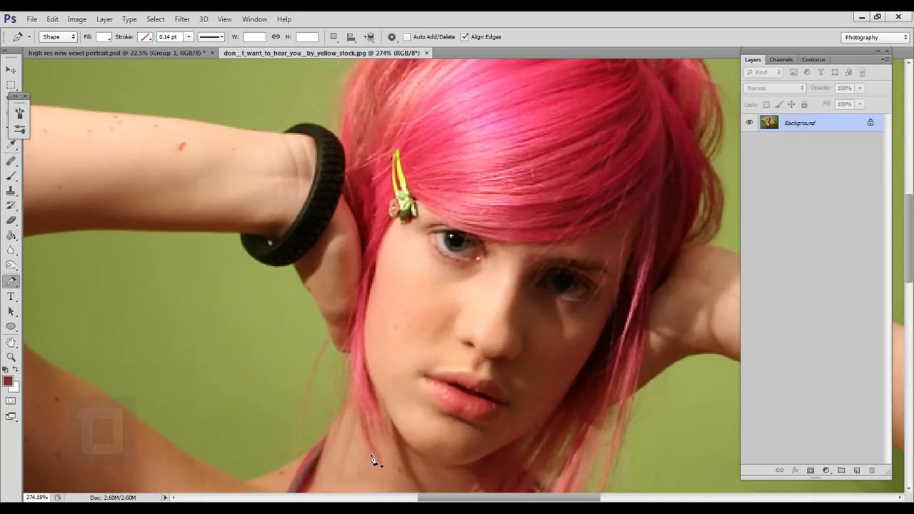
left_click(371, 459)
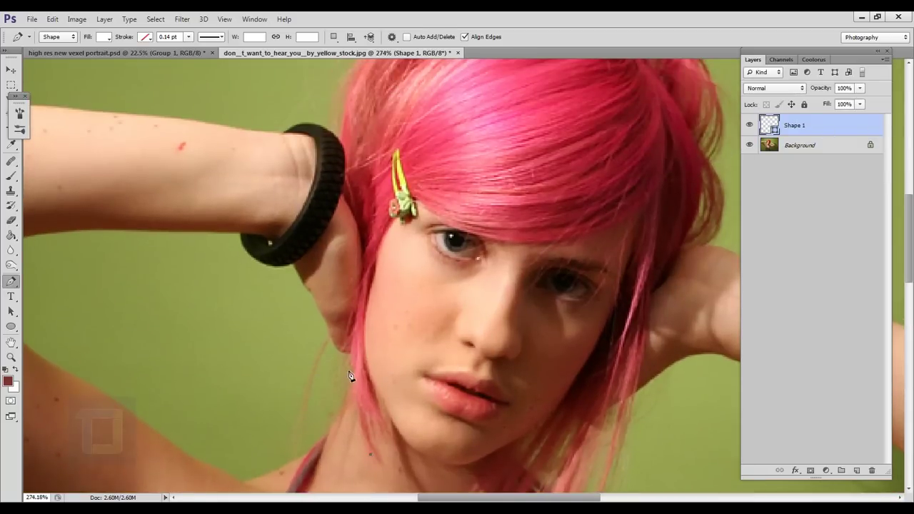
left_click_drag(350, 346, 359, 312)
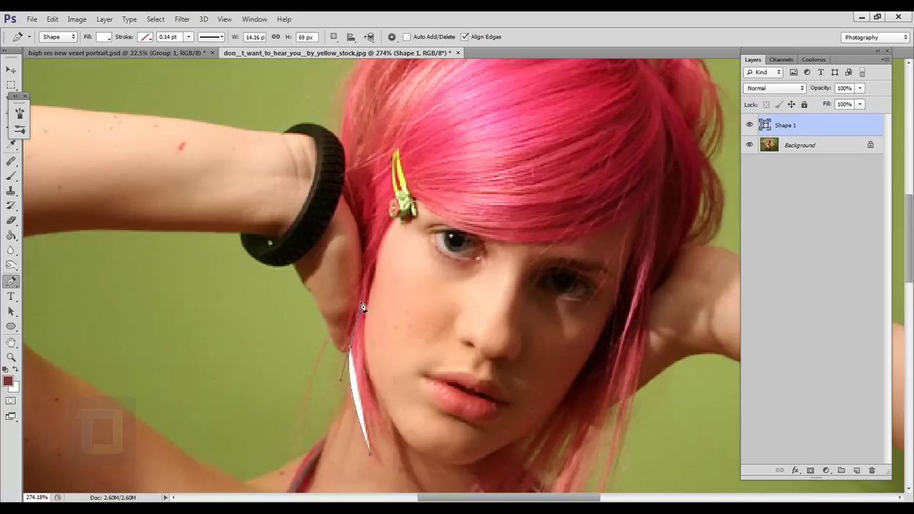
left_click_drag(359, 267, 360, 254)
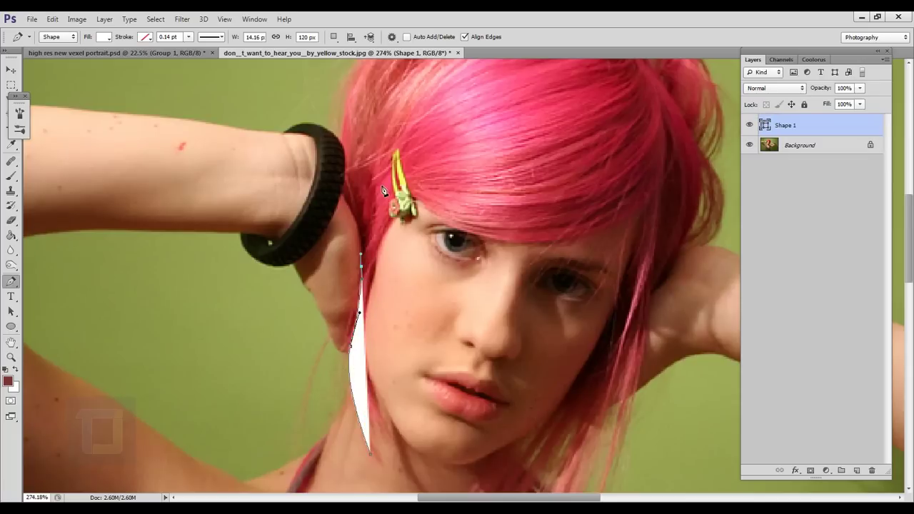
Continue the hair outline up along the edge of the hand to the point where the hair meets the wristband
left_click_drag(381, 185, 376, 288)
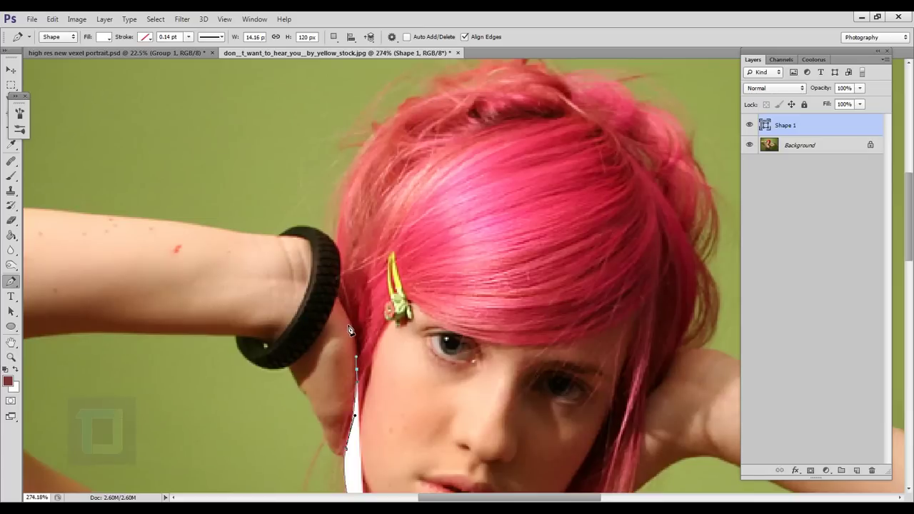
scroll(350, 330, "up", 3)
scroll(350, 330, "down", 2)
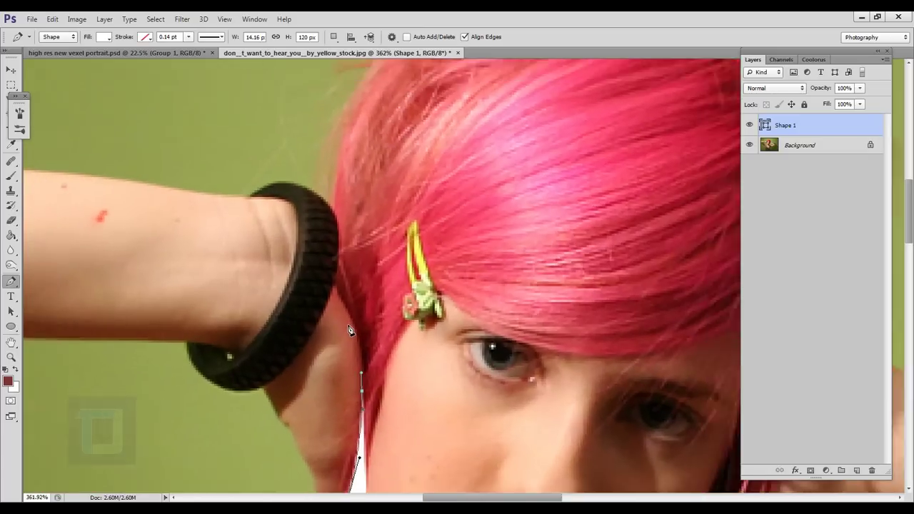
left_click_drag(371, 323, 375, 305)
scroll(364, 325, "up", 2)
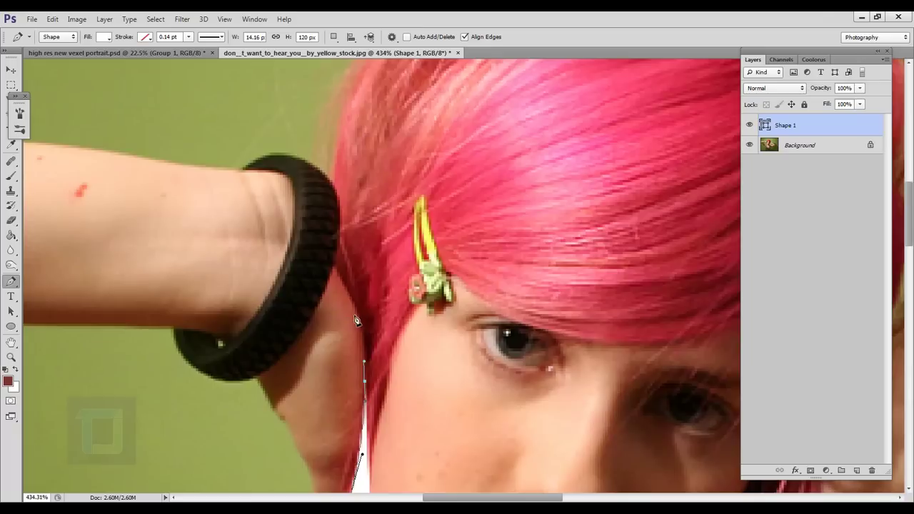
left_click(330, 268)
left_click_drag(330, 267, 330, 267)
left_click(346, 288, "alt")
left_click(335, 269)
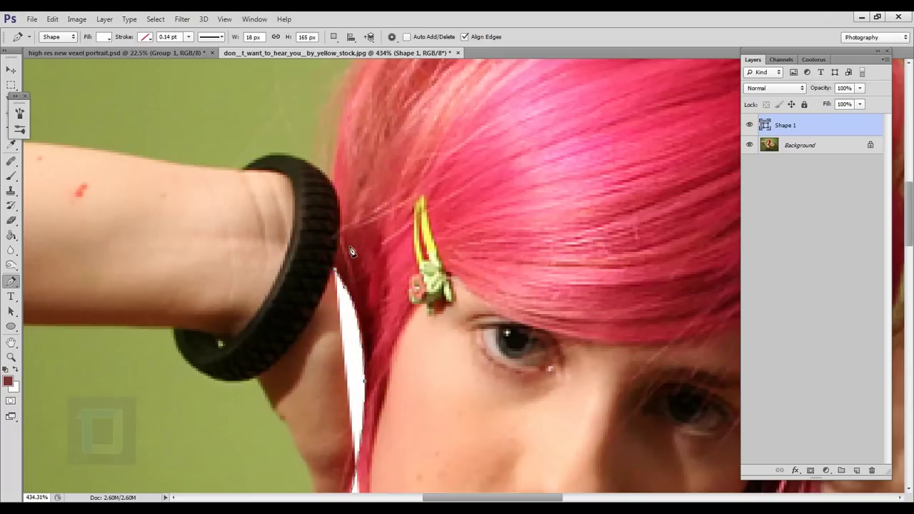
Extend the hair outline along the wristband's edge and up the side of the head to the start of the crown
scroll(352, 255, "up", 3)
left_click(333, 305)
left_click_drag(331, 301, 325, 276)
left_click(325, 281)
left_click_drag(391, 199, 365, 328)
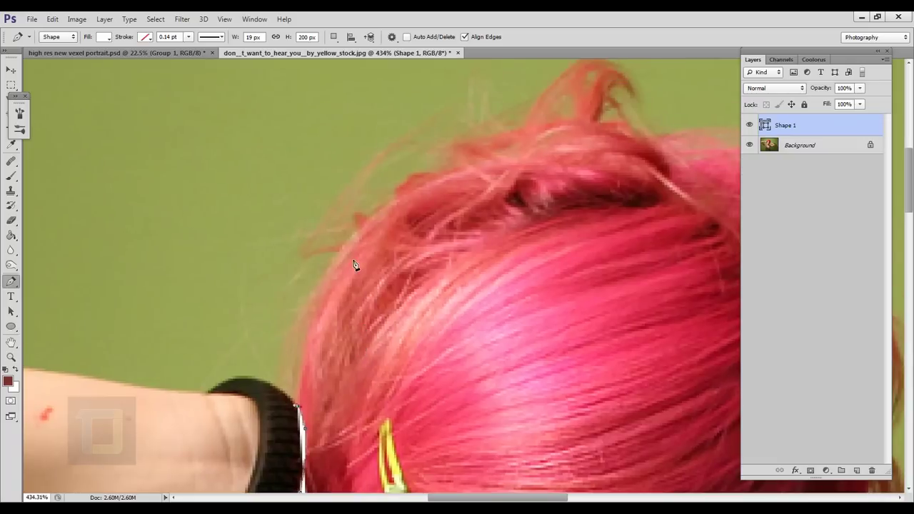
left_click_drag(352, 237, 399, 196)
left_click(352, 236, "alt")
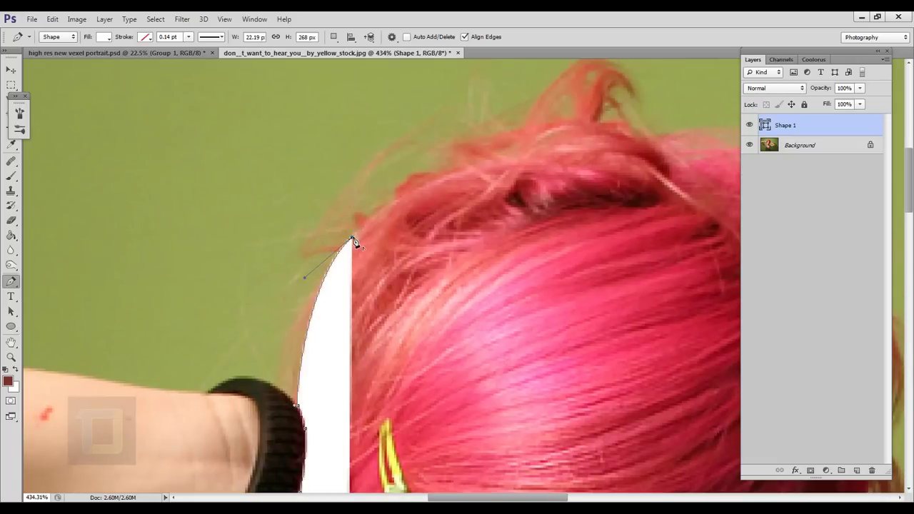
Carry the hair outline in smooth curves over the crown of the head
left_click_drag(513, 271, 324, 344)
left_click_drag(403, 243, 522, 237)
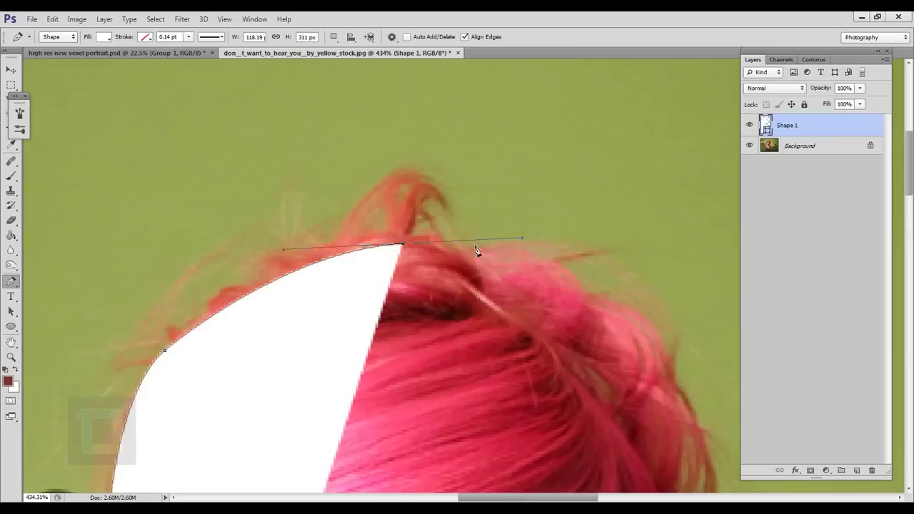
left_click(403, 243, "alt")
left_click_drag(565, 343, 433, 257)
left_click_drag(452, 223, 524, 290)
left_click(452, 226, "alt")
Curve the hair outline from the crown down the upper side of the head opposite the wristband
left_click_drag(563, 329, 525, 264)
key("ctrl+z")
left_click(414, 157, "alt")
left_click_drag(516, 336, 464, 391)
left_click(487, 291, "alt")
key("ctrl+z")
left_click(489, 290, "alt")
scroll(490, 305, "down", 3)
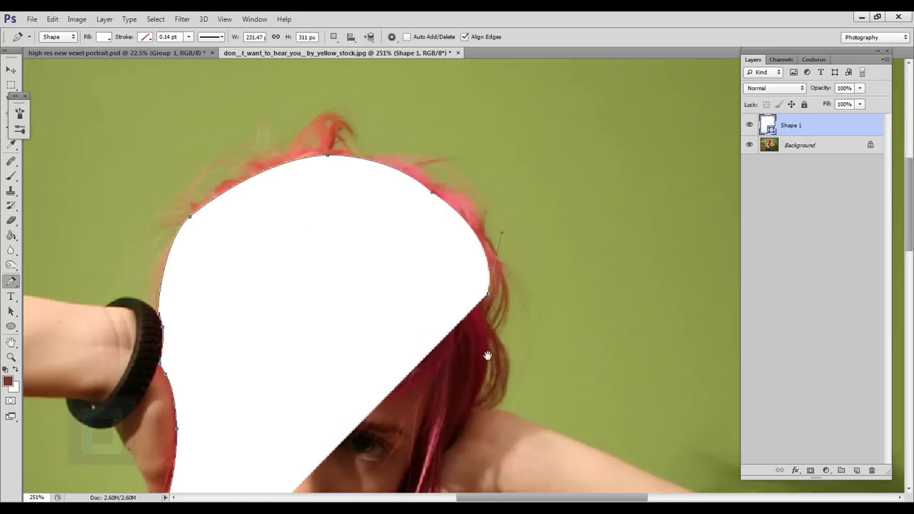
Lower the opacity of the Shape 1 layer to 40% so the photo shows through
left_click_drag(488, 359, 506, 255)
scroll(504, 255, "down", 2)
scroll(452, 277, "up", 1)
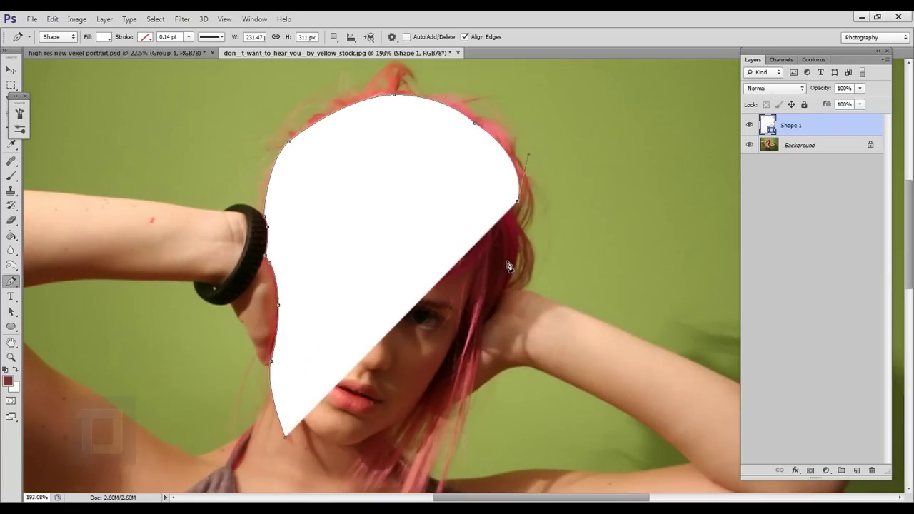
left_click_drag(832, 94, 798, 88)
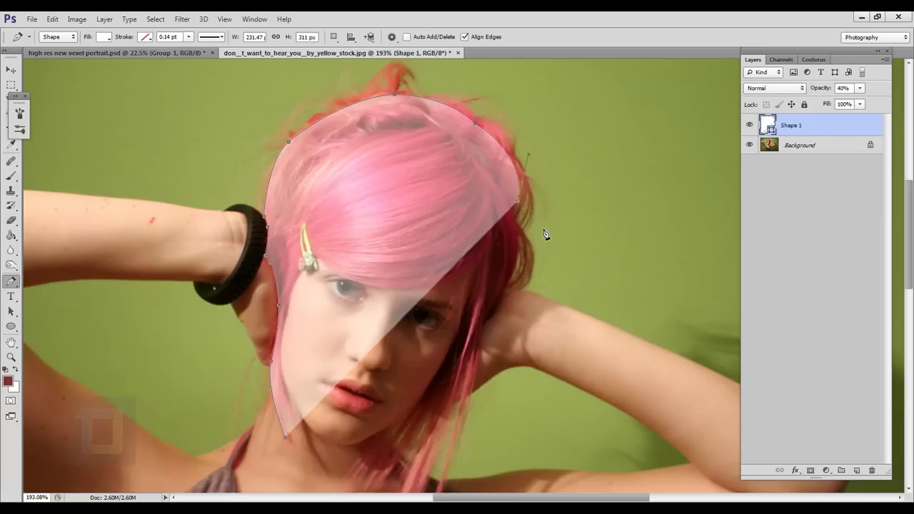
Continue the hair outline down the side opposite the wristband, past the hand, to the tip of the thin outermost strand
scroll(543, 231, "up", 3)
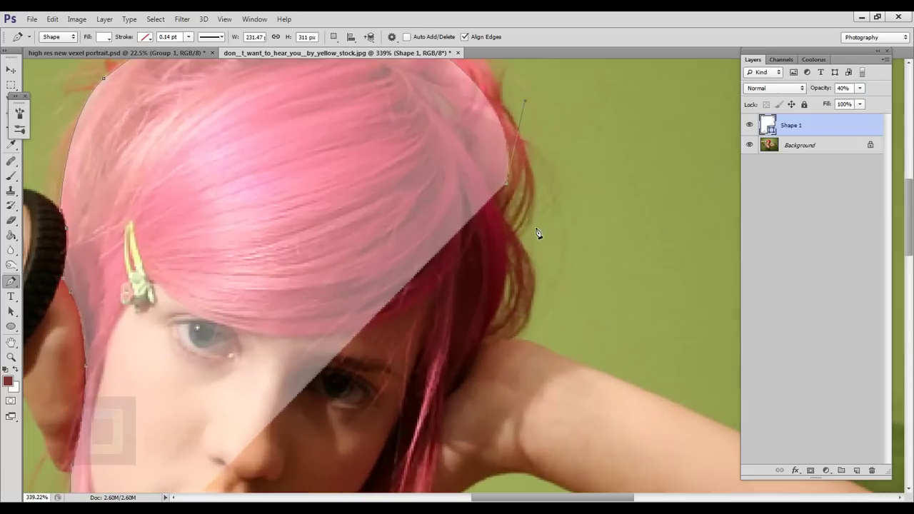
scroll(494, 214, "up", 3)
left_click(503, 204)
left_click_drag(482, 297, 492, 247)
left_click_drag(474, 277, 461, 289)
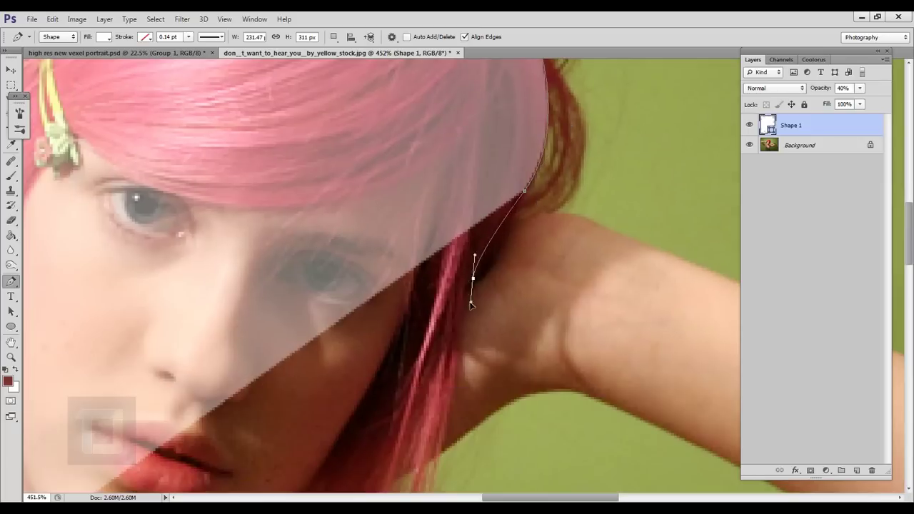
left_click_drag(457, 428, 483, 271)
left_click(409, 481)
left_click_drag(410, 482, 469, 237)
left_click(435, 321)
left_click(434, 321, "alt")
Trace the jagged hair strand ends hanging beside the chin and neck as a row of straight-edged spikes
left_click_drag(502, 77, 486, 197)
left_click(492, 177)
left_click(362, 442)
left_click(331, 420)
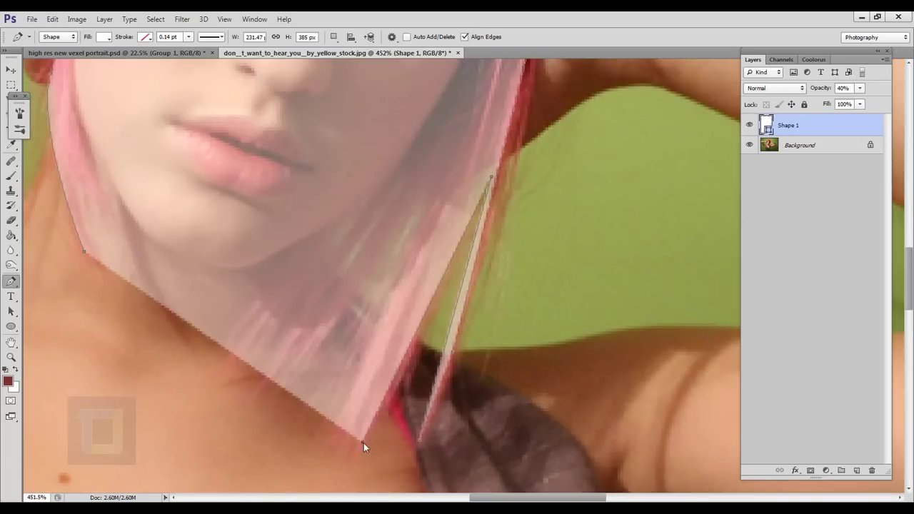
left_click(420, 236)
left_click(406, 234)
left_click(308, 389)
left_click(269, 370)
left_click(381, 218)
left_click(358, 225)
left_click(275, 351)
left_click(262, 344)
left_click(343, 225)
left_click(255, 337)
left_click(224, 334)
Trace the inner hair edge up along the shaded side of the face and across the lower edge of the fringe
left_click_drag(312, 316, 279, 390)
left_click(312, 380)
left_click(447, 264)
left_click(479, 315)
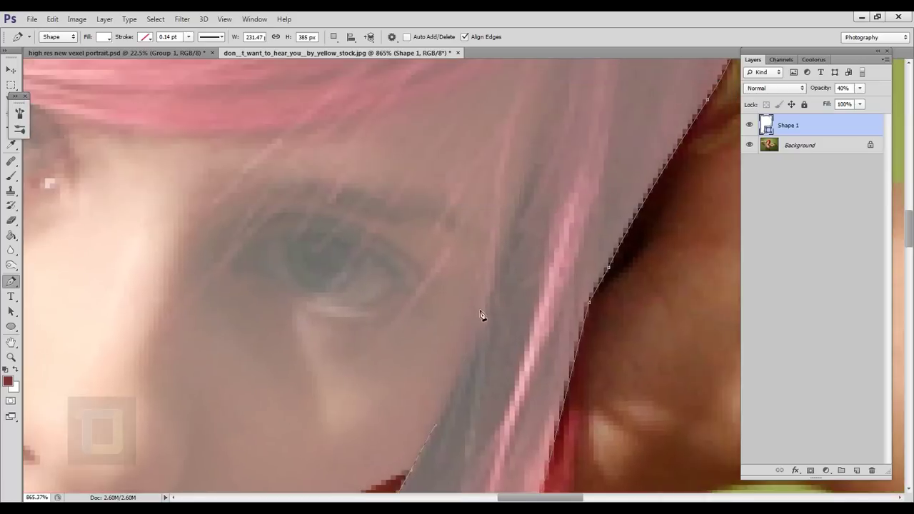
left_click(495, 295)
left_click_drag(524, 243, 520, 300)
left_click_drag(530, 228, 534, 214)
left_click_drag(448, 268, 600, 265)
left_click_drag(329, 308, 440, 361)
left_click_drag(233, 298, 531, 169)
Trace the inner edge of the wristband-side lock down to its split tips and close the hair shape at its starting point
left_click_drag(417, 321, 402, 393)
left_click_drag(402, 393, 405, 177)
left_click_drag(379, 367, 387, 431)
left_click_drag(386, 430, 389, 174)
left_click_drag(416, 326, 428, 349)
left_click_drag(428, 350, 408, 195)
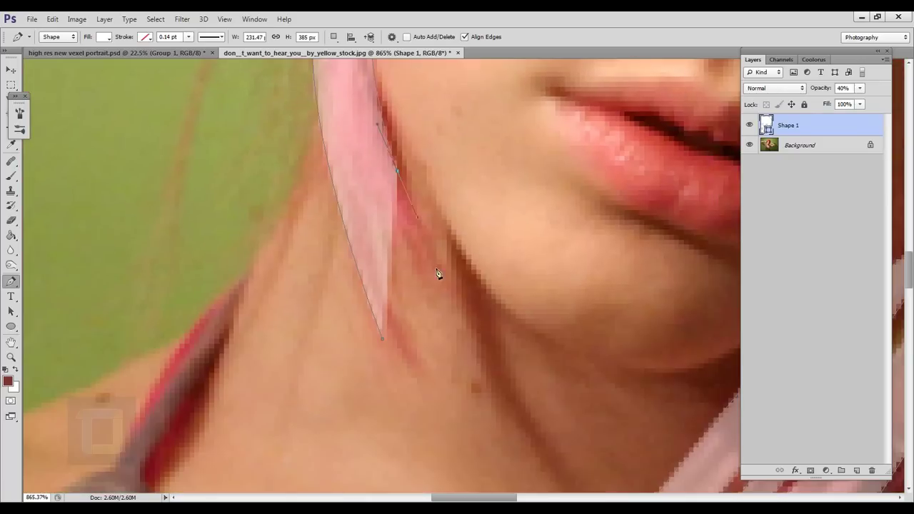
left_click(437, 270)
left_click_drag(367, 165, 359, 141)
left_click_drag(412, 343, 445, 394)
left_click(384, 340)
key("ctrl+z")
left_click(412, 344, "alt")
left_click(383, 339)
Set the opacity of the Shape 1 layer back to 100%
scroll(418, 343, "down", 5)
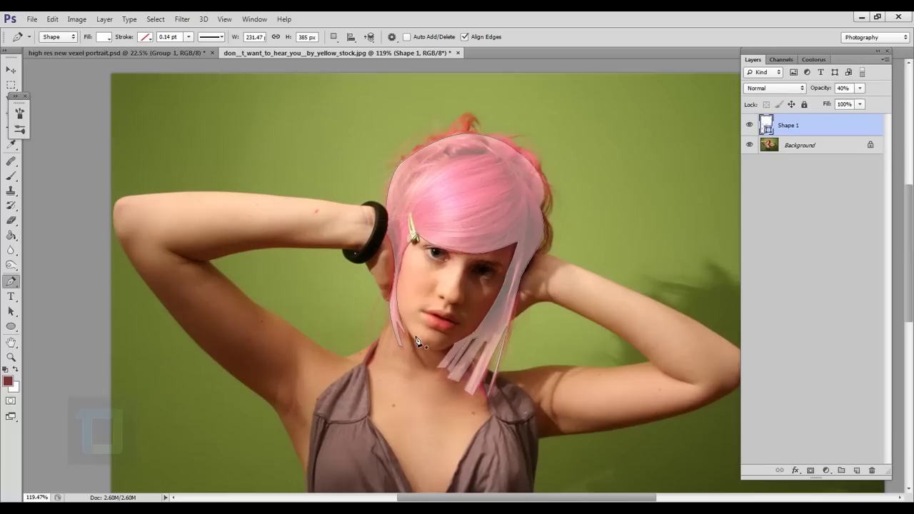
scroll(477, 157, "up", 1)
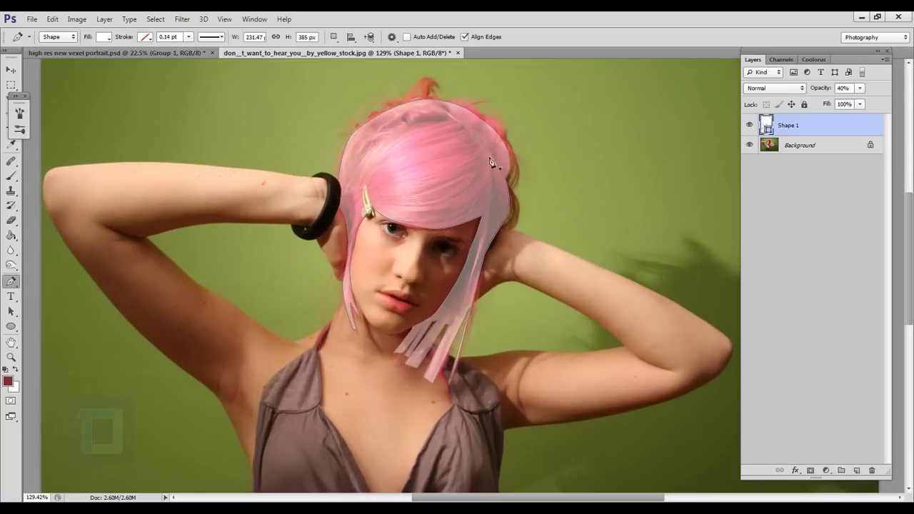
scroll(504, 143, "up", 1)
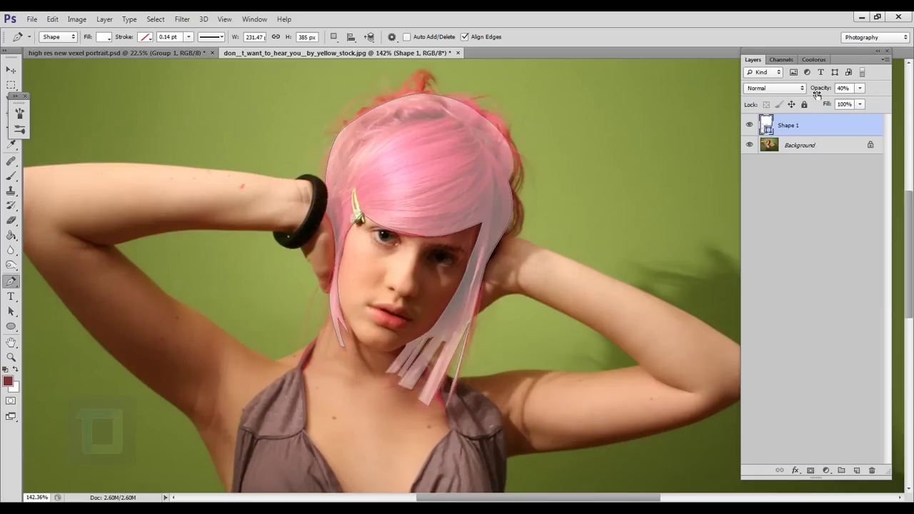
left_click_drag(821, 93, 878, 94)
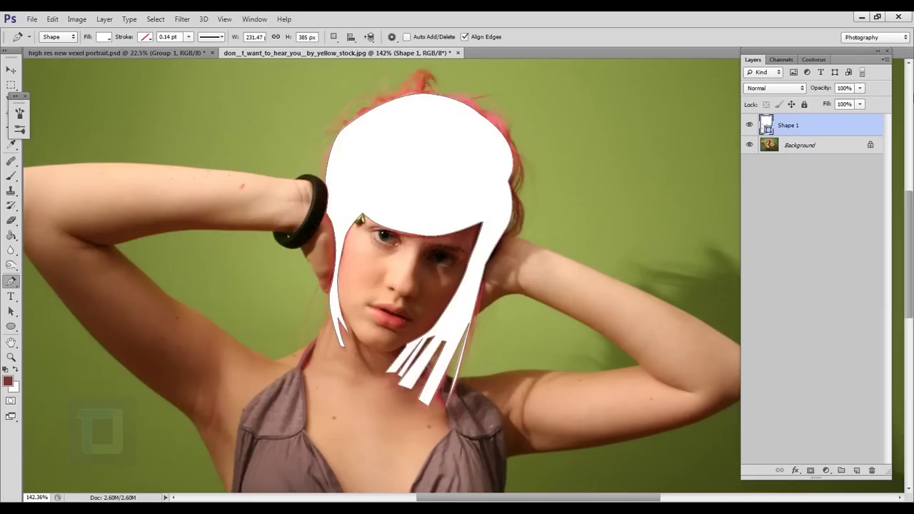
Fill the Shape 1 hair shape with pink ce3a59 sampled from the hair in the photo, hiding the shape while sampling
left_click(749, 127)
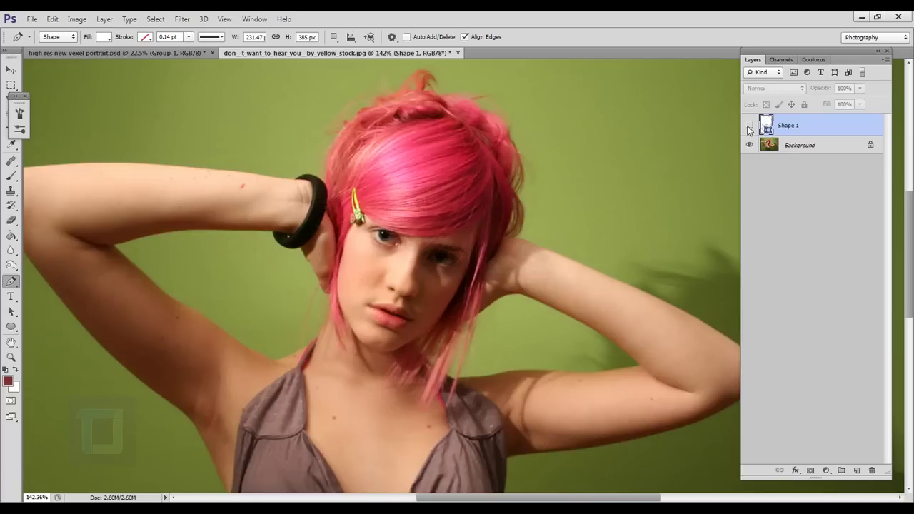
double_click(769, 126)
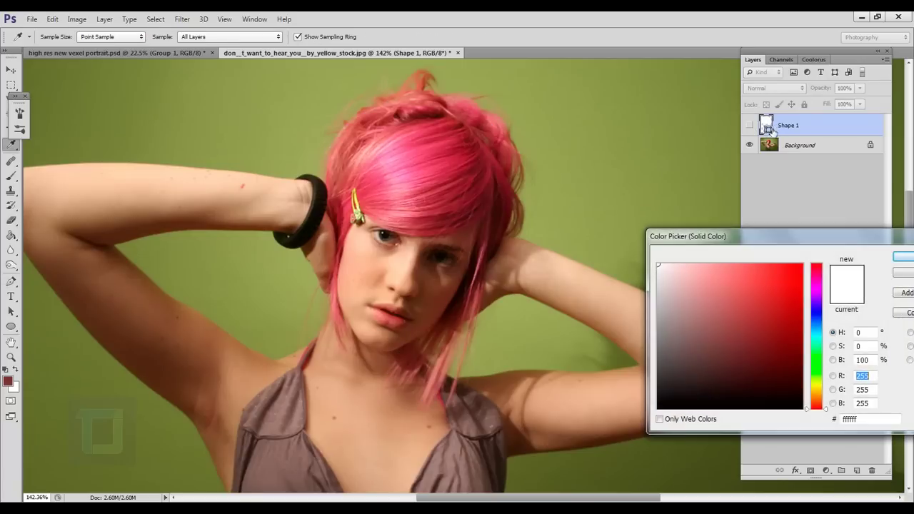
left_click_drag(791, 242, 767, 203)
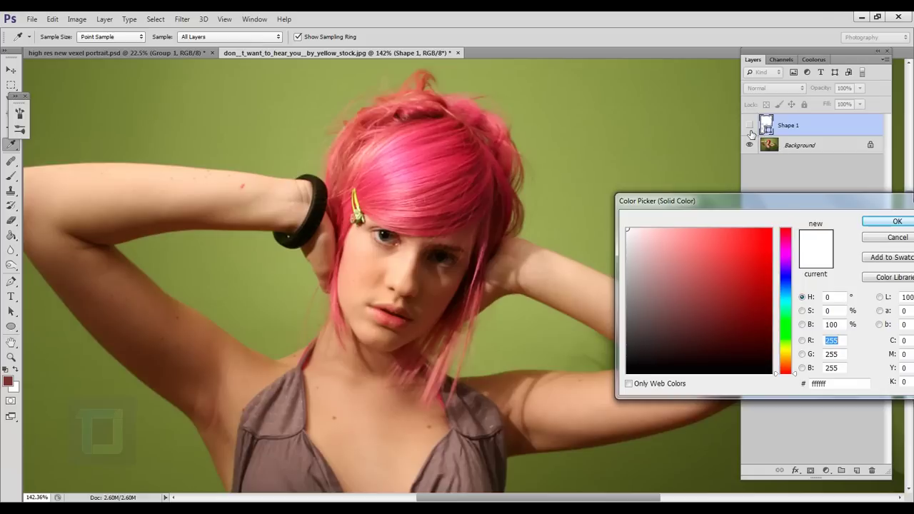
left_click(439, 170)
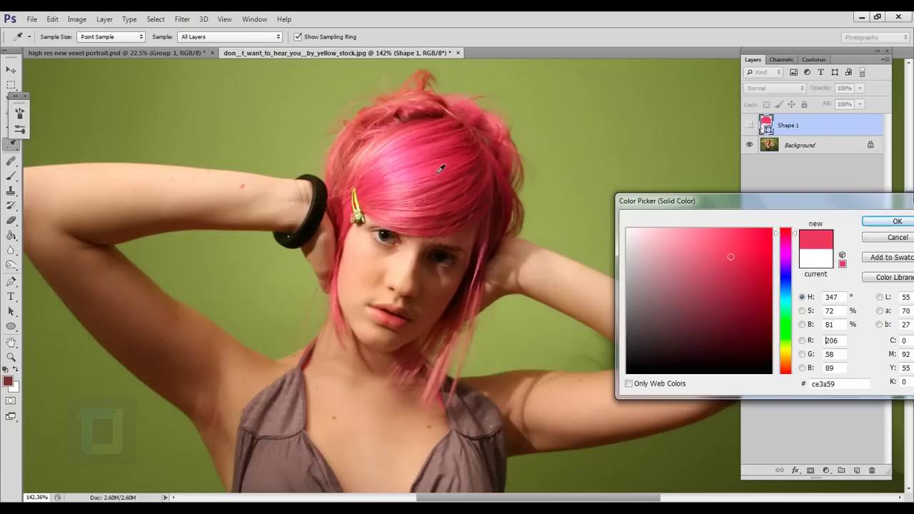
left_click(894, 221)
left_click(748, 127)
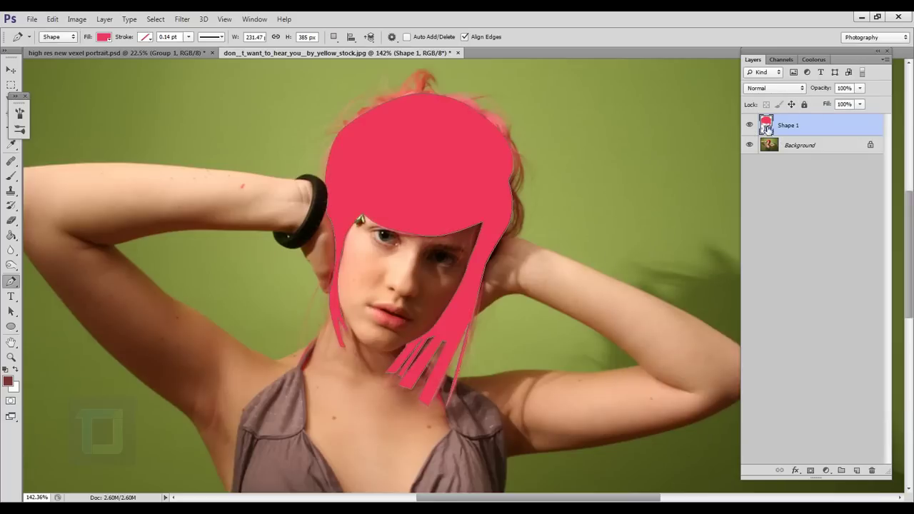
double_click(766, 127)
mouse_move(741, 254)
left_mouse_down()
mouse_move(748, 266)
mouse_move(738, 265)
left_mouse_up()
left_click(735, 261)
left_click(895, 221)
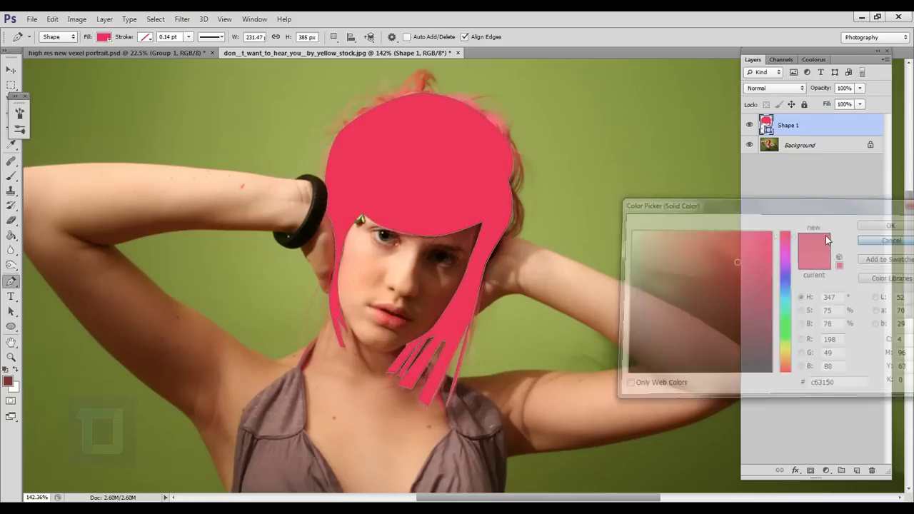
Rename the Shape 1 layer as Hair
scroll(519, 207, "up", 1)
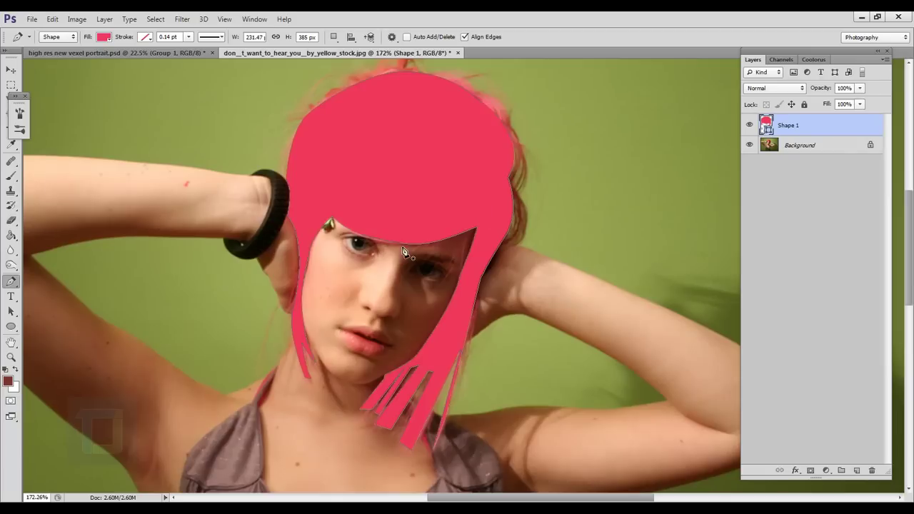
scroll(380, 305, "up", 2)
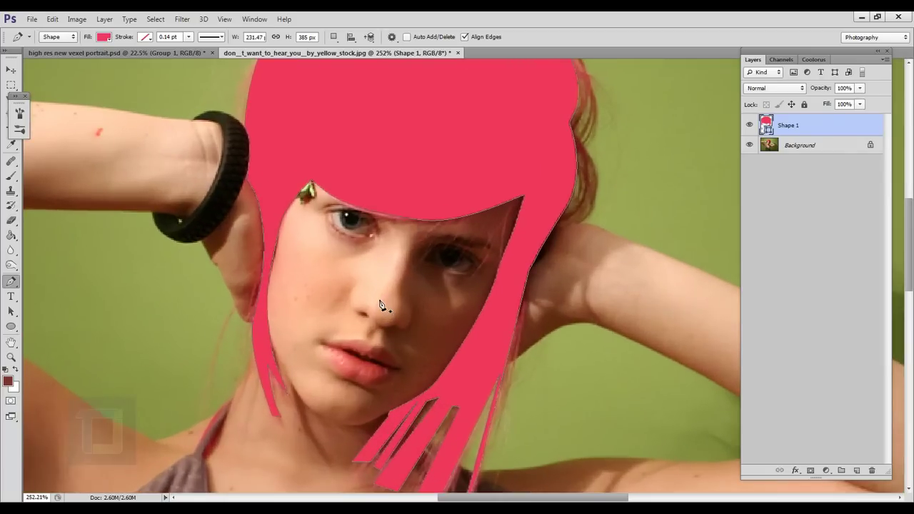
scroll(371, 302, "up", 1)
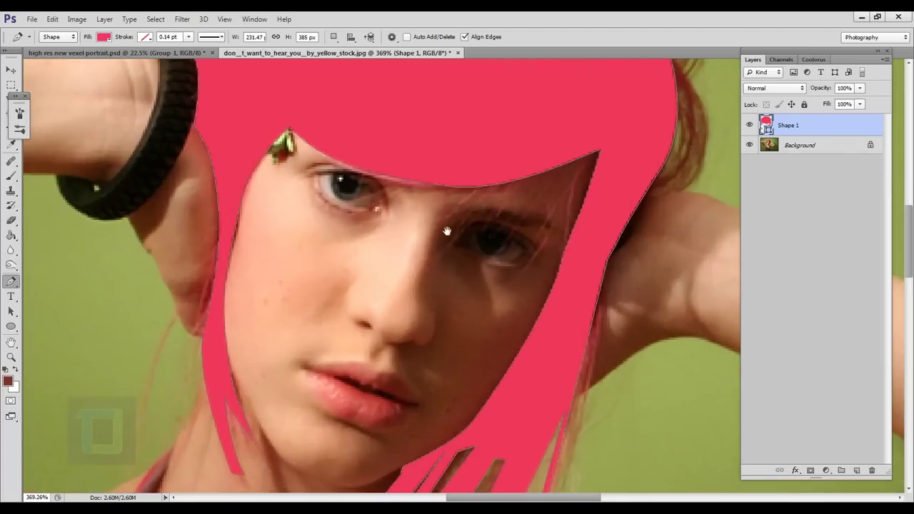
scroll(445, 231, "up", 1)
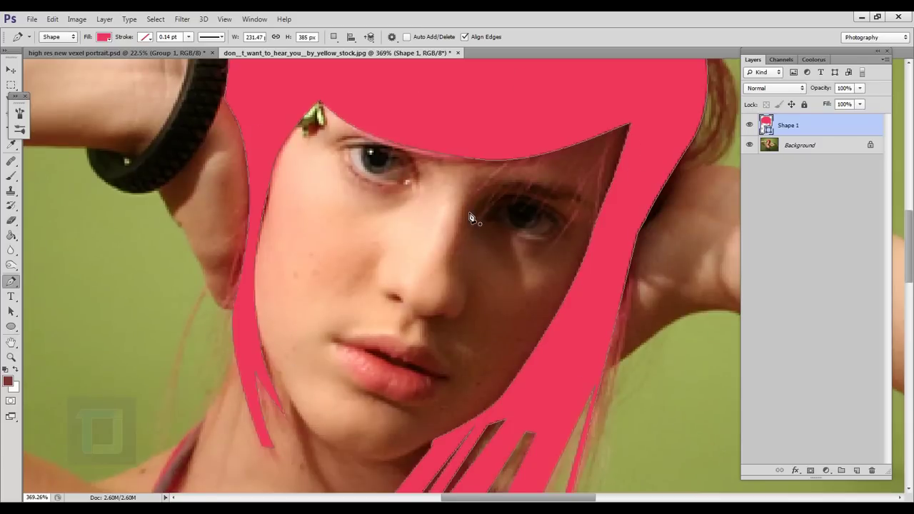
scroll(469, 219, "down", 1)
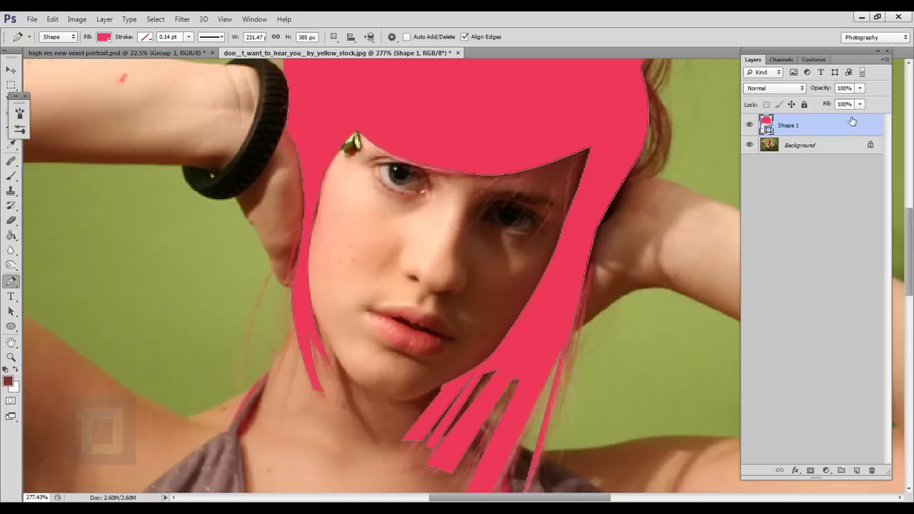
double_click(789, 126)
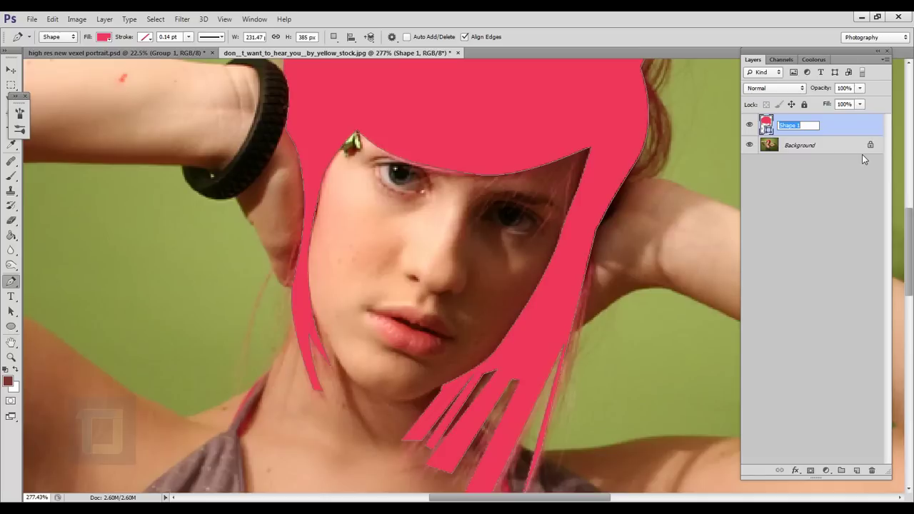
type("Hair")
key("Return")
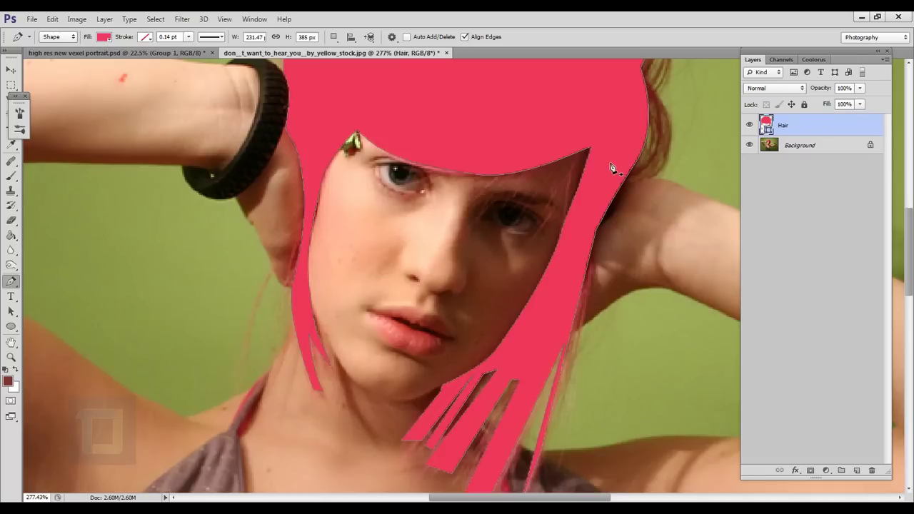
Trace the jawline with the Pen tool as a new shape, from the wristband-side lock around the chin to the hair spikes
scroll(566, 179, "down", 3)
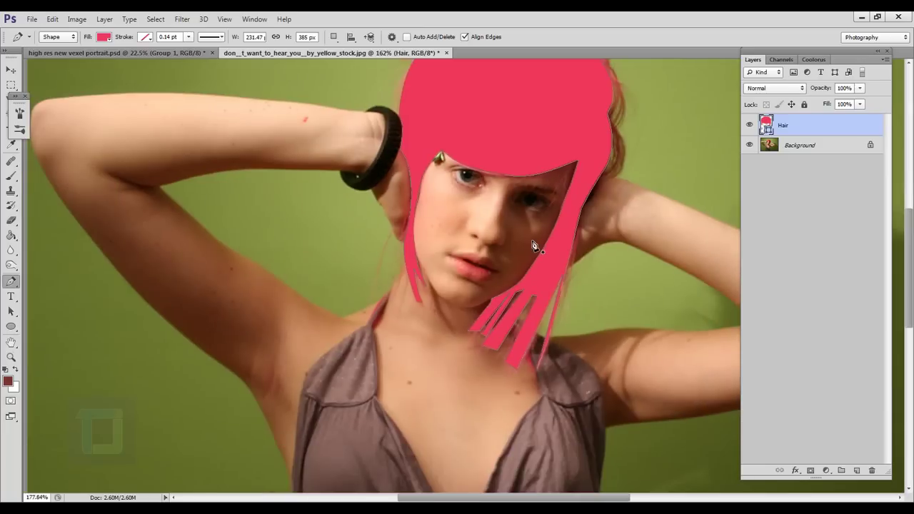
scroll(532, 245, "up", 2)
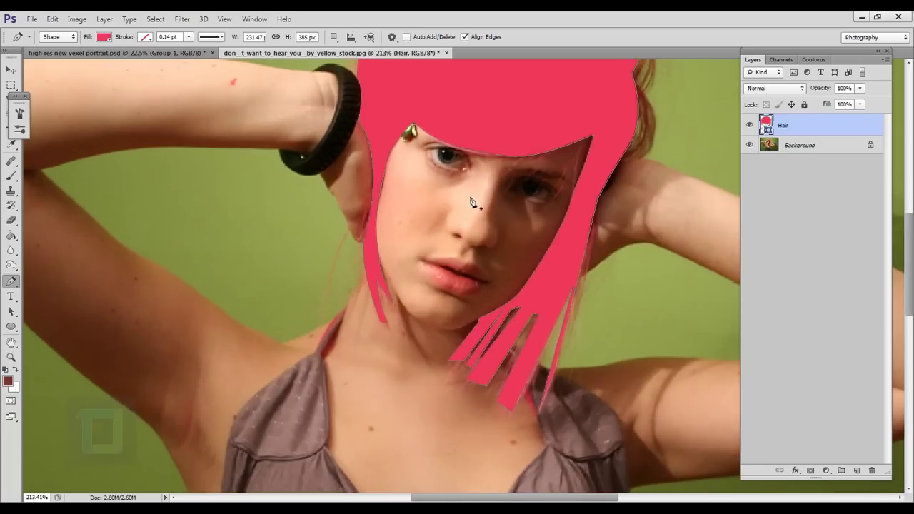
scroll(388, 271, "up", 2)
left_click_drag(402, 262, 375, 270)
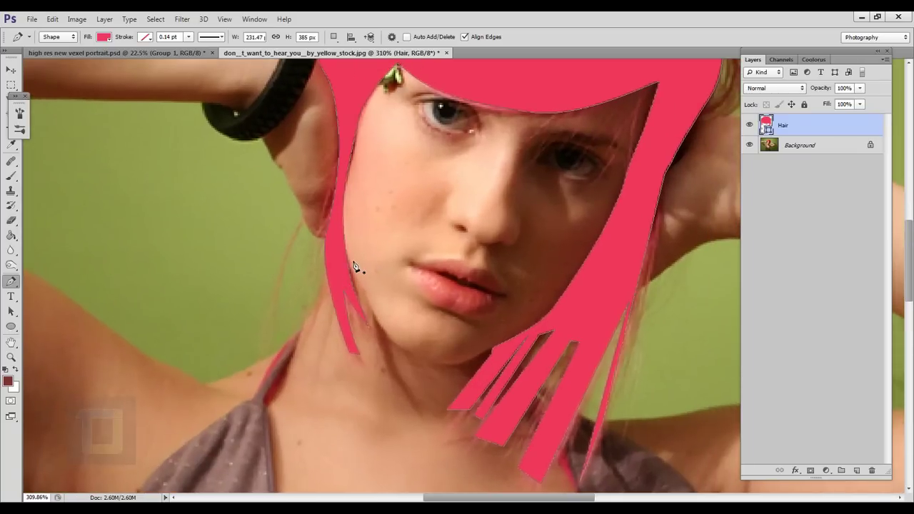
left_click(350, 267)
scroll(403, 350, "up", 6)
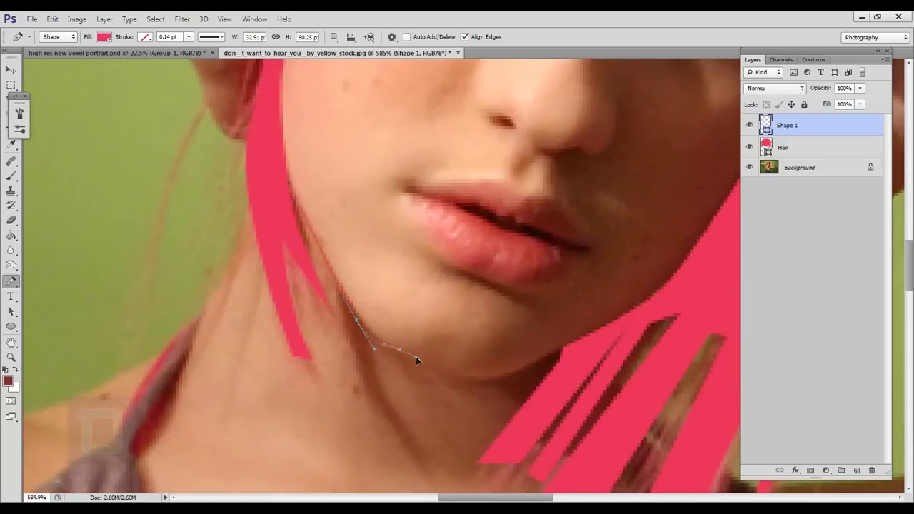
left_click(352, 306)
left_click_drag(450, 376, 383, 349)
left_click_drag(512, 358, 584, 329)
left_click_drag(584, 329, 495, 374)
left_click(495, 371)
key("ctrl+z")
Set the fill color of the new chin shape to white, ffffff
scroll(495, 376, "down", 7)
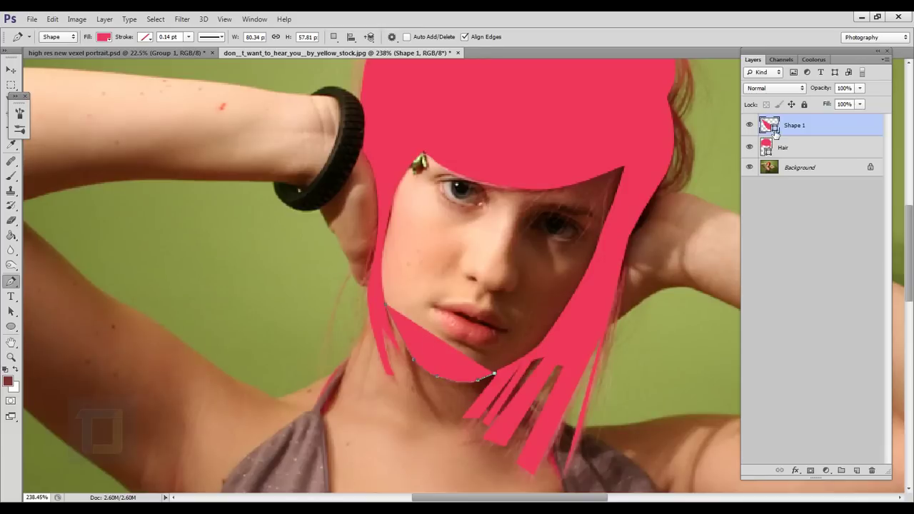
double_click(773, 127)
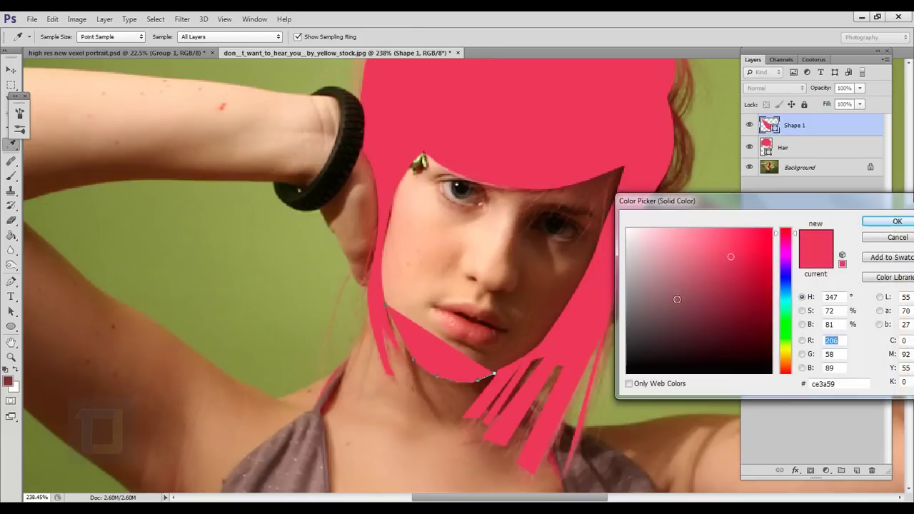
left_click_drag(665, 261, 626, 229)
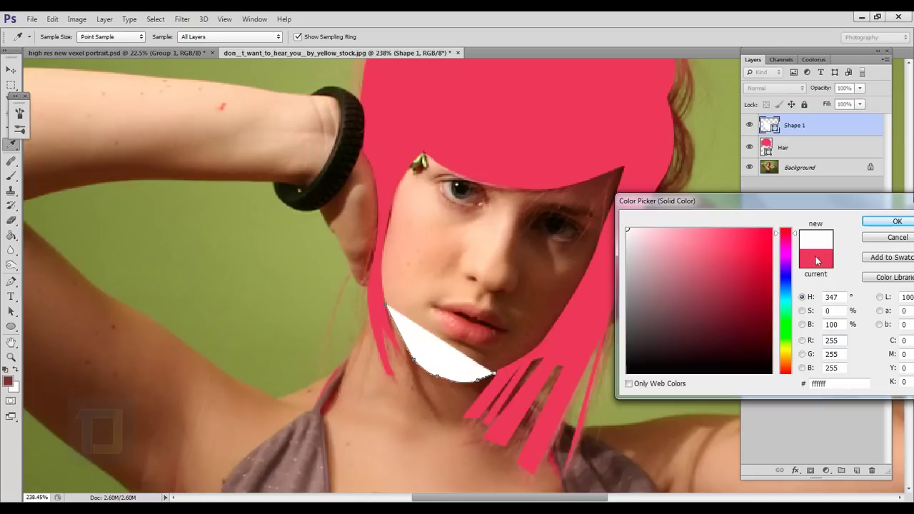
left_click(873, 223)
Continue the face outline with loose straight segments over the surrounding hair and fringe, and close it at its starting point
scroll(551, 377, "up", 1)
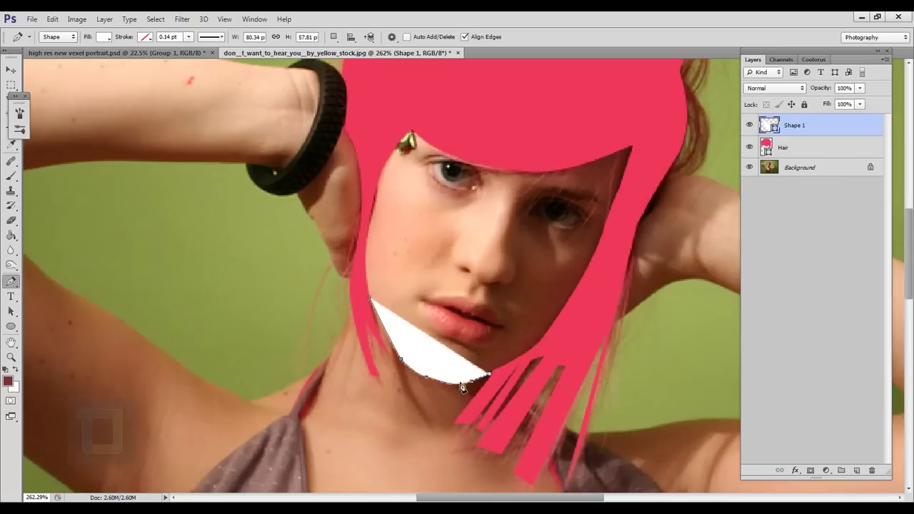
left_click(570, 339)
left_click(617, 221)
left_click(650, 142)
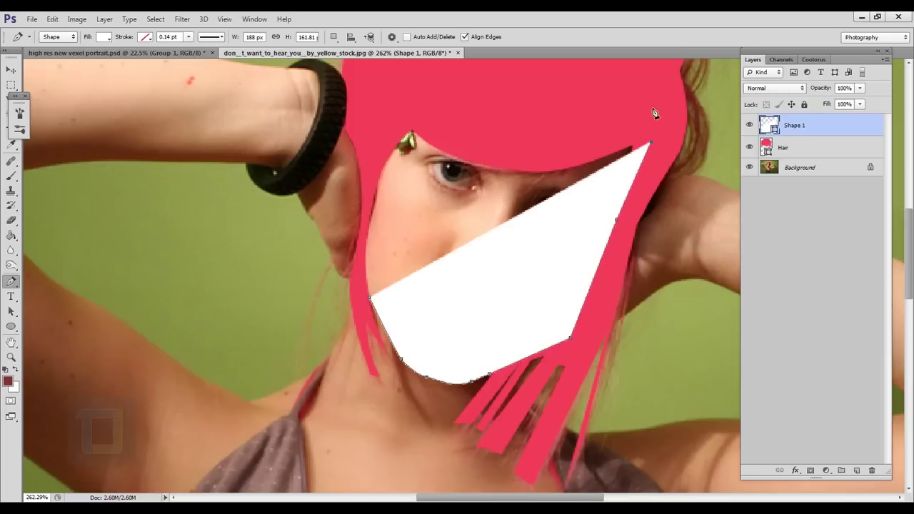
left_click(553, 99)
left_click(383, 82)
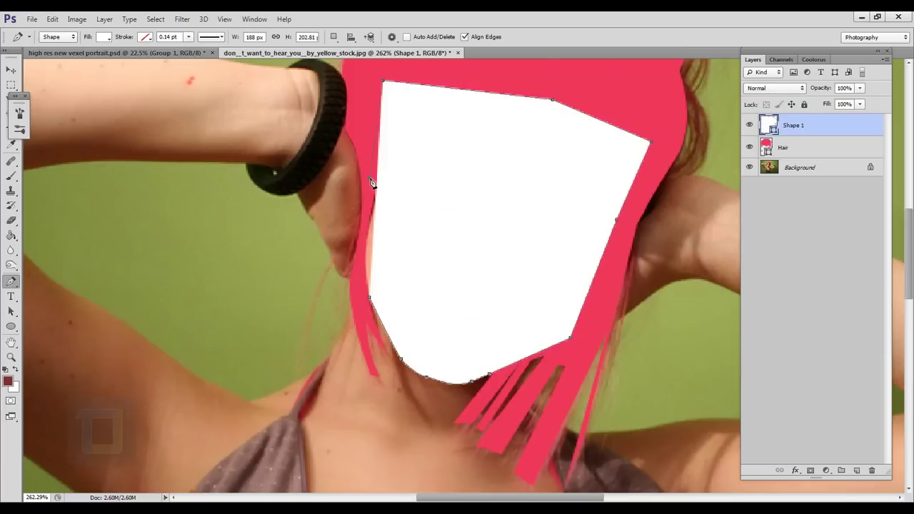
left_click(369, 177)
left_click(359, 289)
scroll(360, 293, "up", 2)
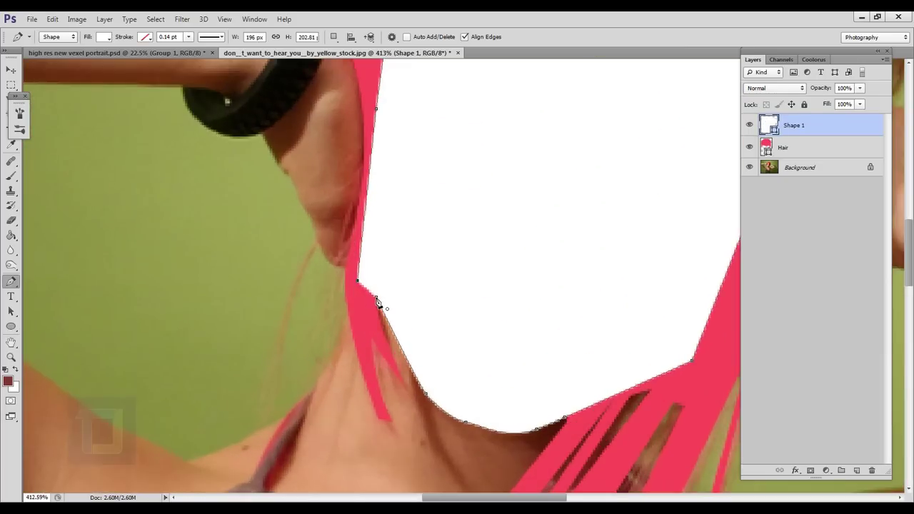
Move the face shape's layer beneath the Hair layer and rename it face
scroll(500, 306, "down", 7)
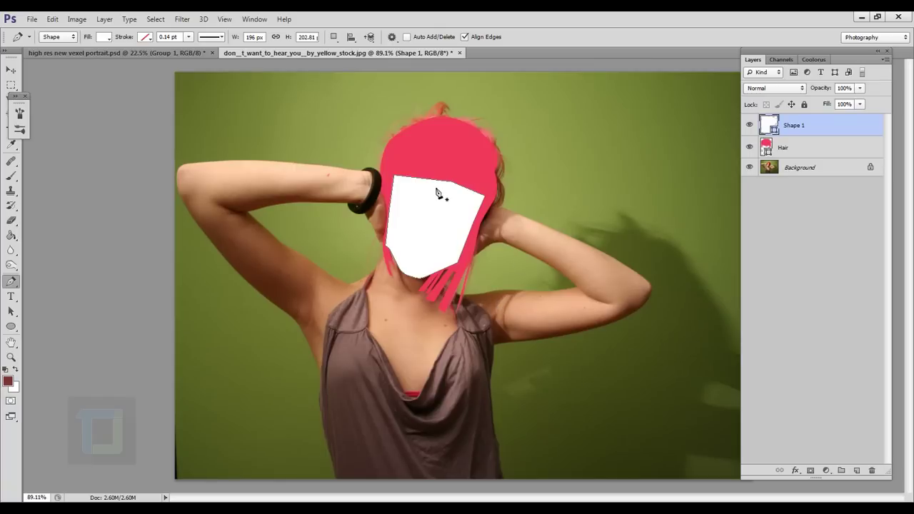
left_click_drag(819, 131, 818, 159)
scroll(478, 189, "up", 3)
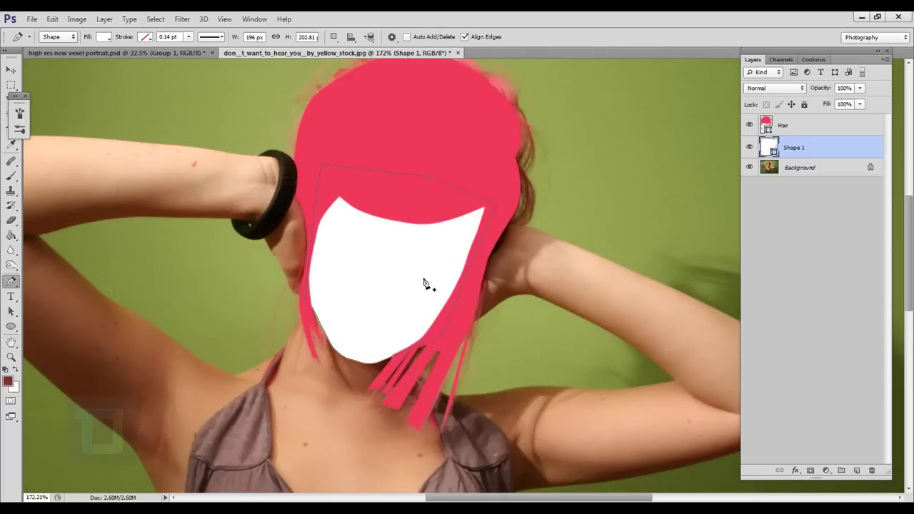
double_click(794, 148)
type("face")
key("Return")
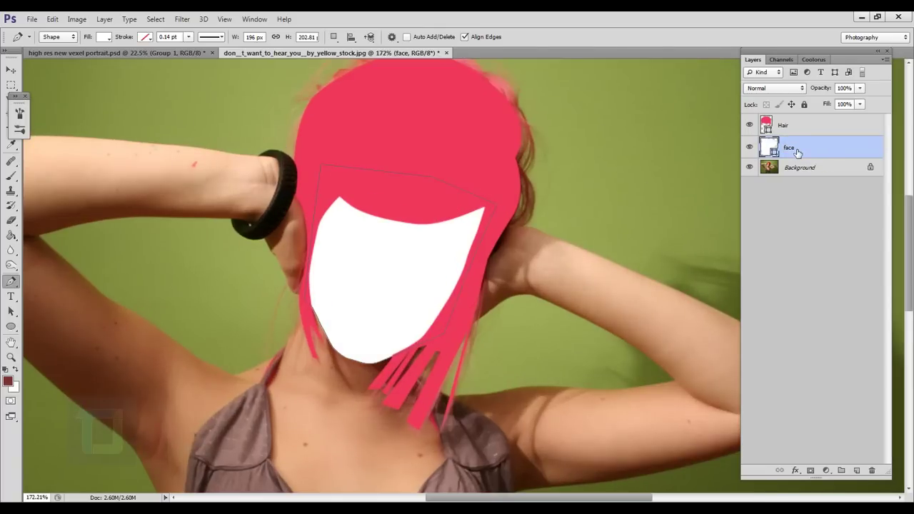
Fill the face shape with skin tone ecb18b sampled from the cheek in the photo, hiding the shape while sampling
left_click(749, 148)
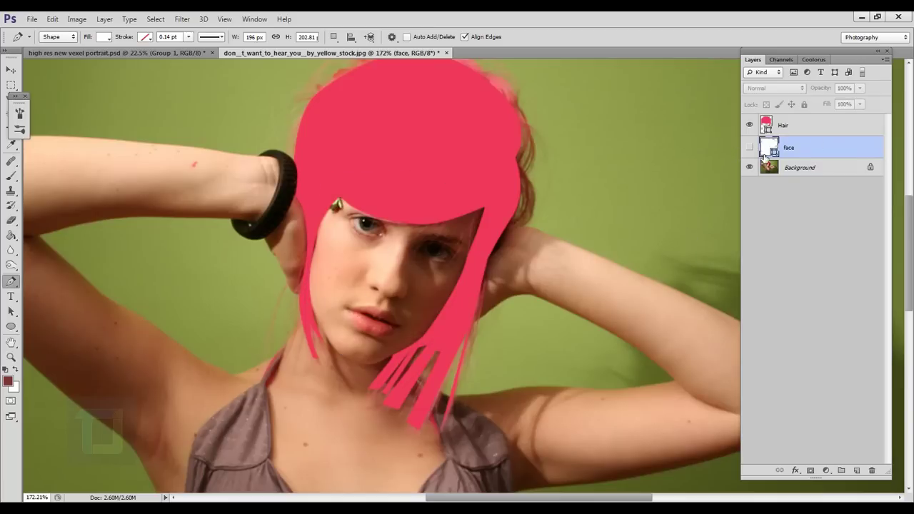
double_click(770, 150)
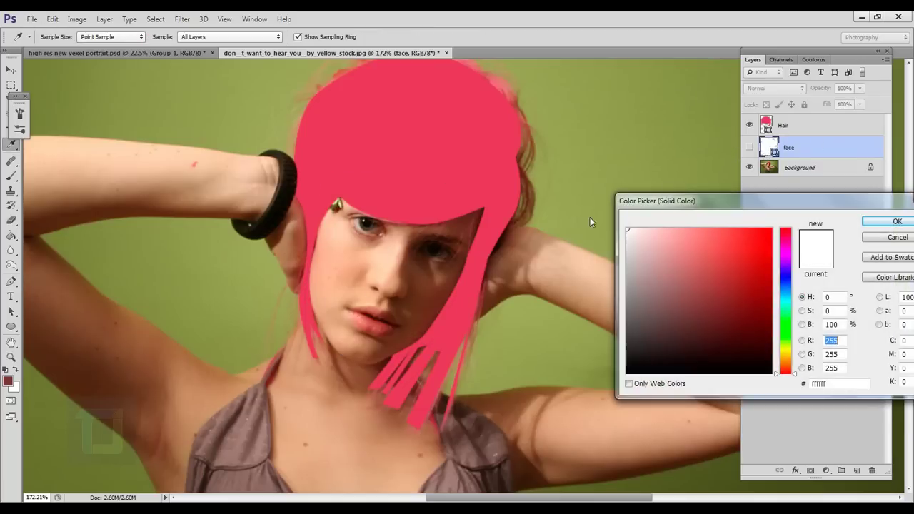
left_click(372, 272)
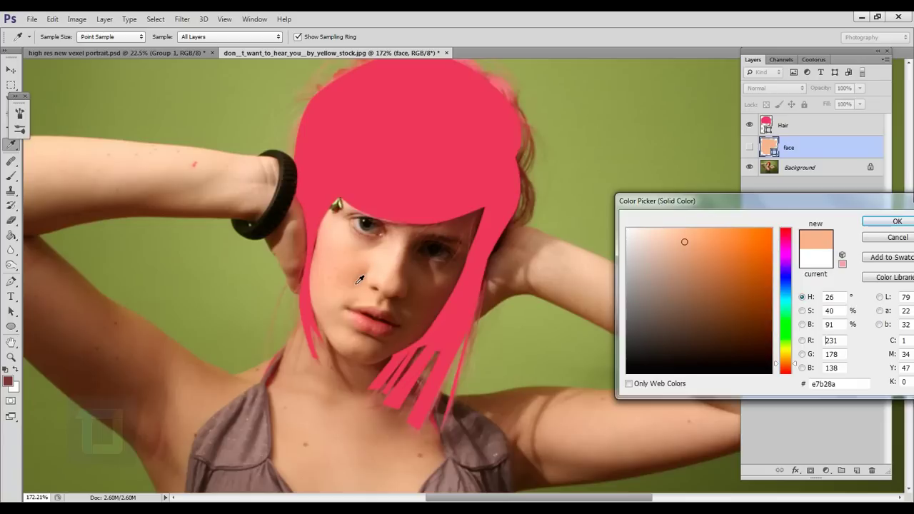
left_click(357, 282)
left_click(351, 276)
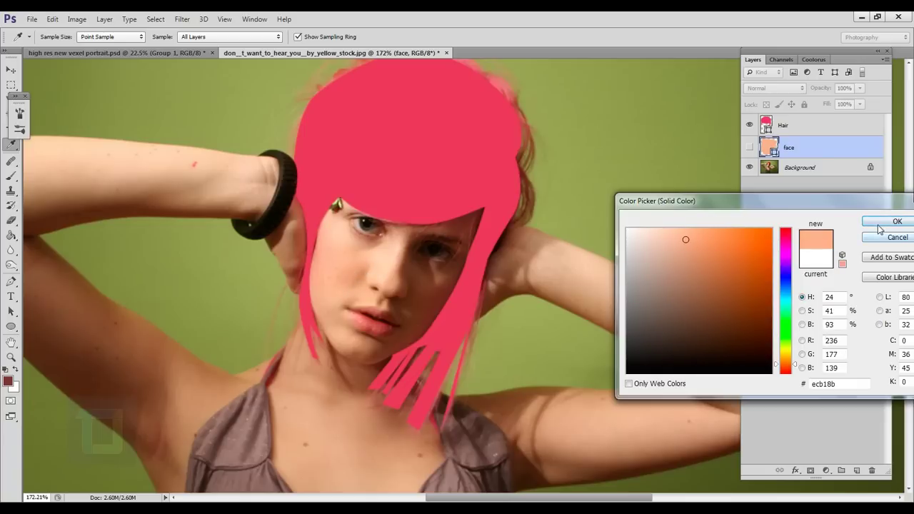
left_click(885, 222)
left_click(750, 146)
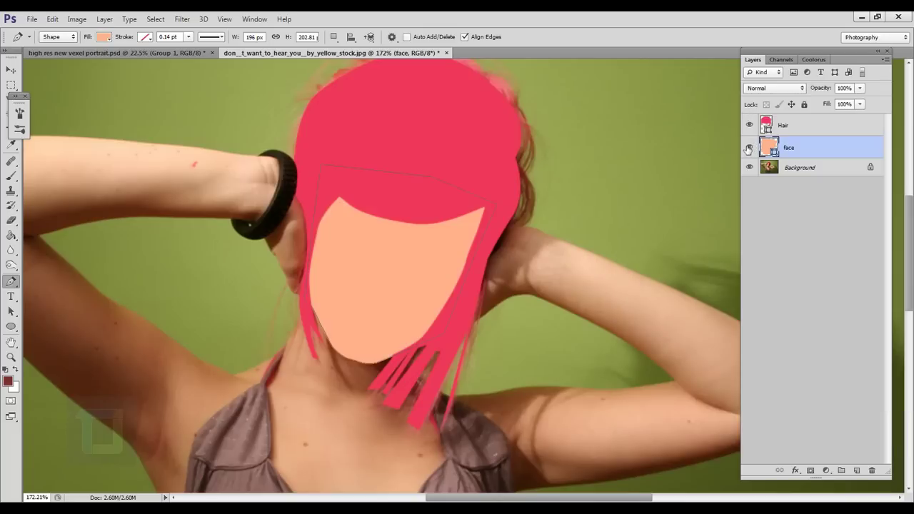
scroll(484, 272, "down", 3)
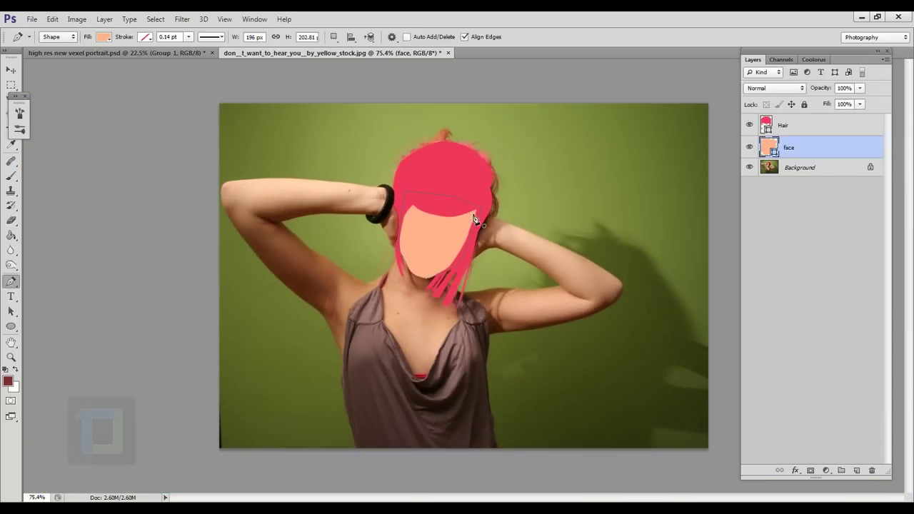
scroll(470, 216, "up", 1)
scroll(493, 229, "down", 1)
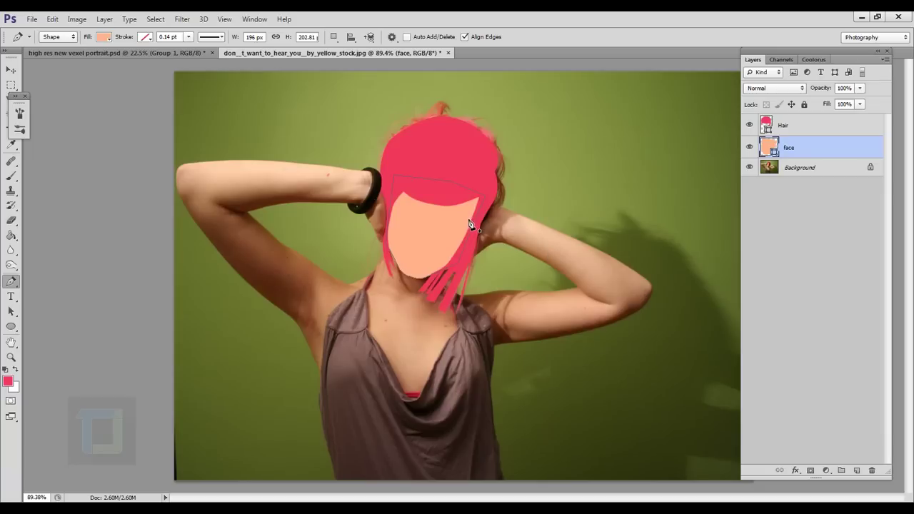
scroll(466, 226, "up", 3)
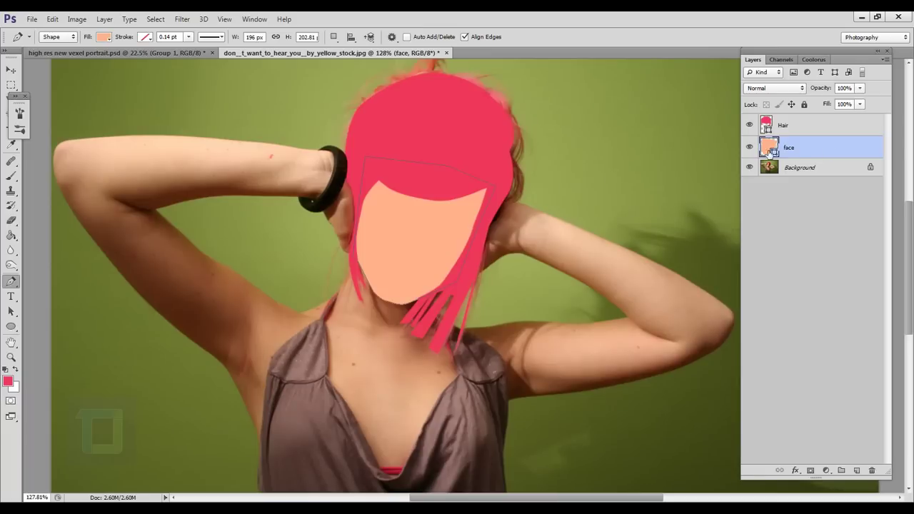
Hide the face layer and trace the opening of the shaded eye as a closed Pen shape about 32 by 14 px
left_click(749, 148)
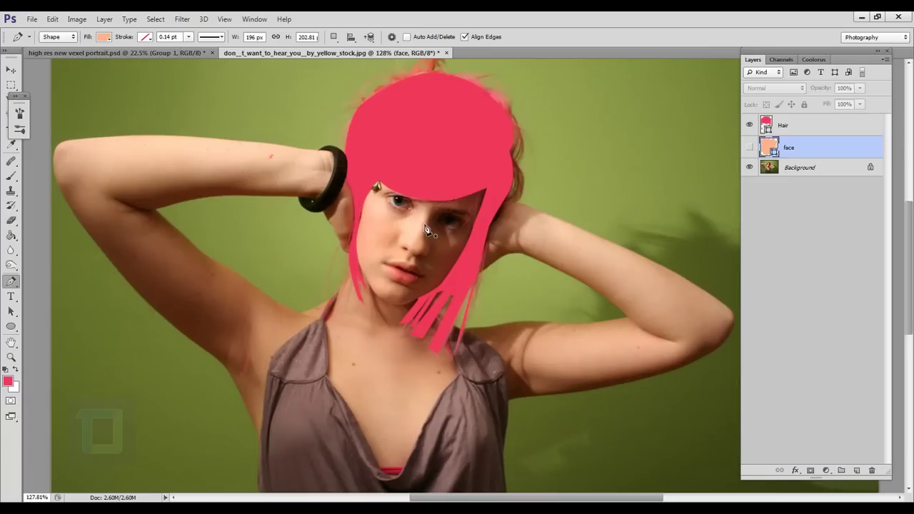
scroll(442, 228, "up", 5)
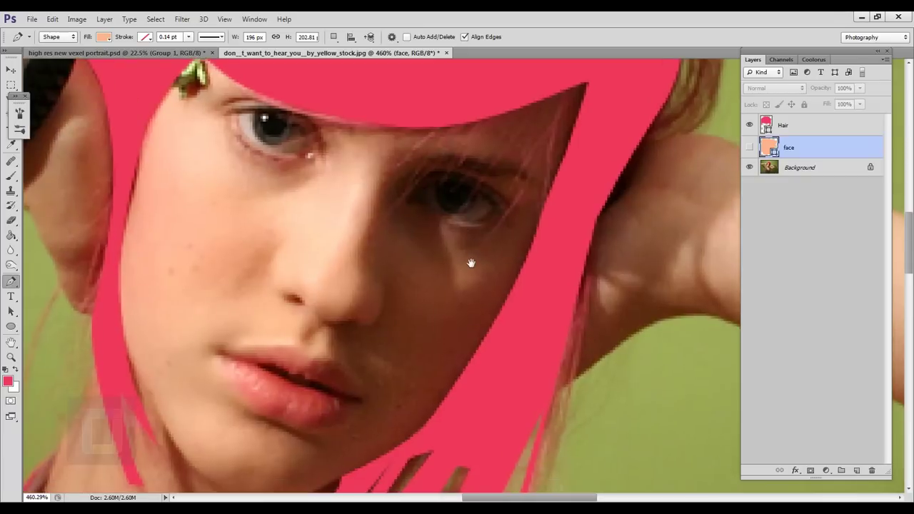
scroll(468, 225, "up", 3)
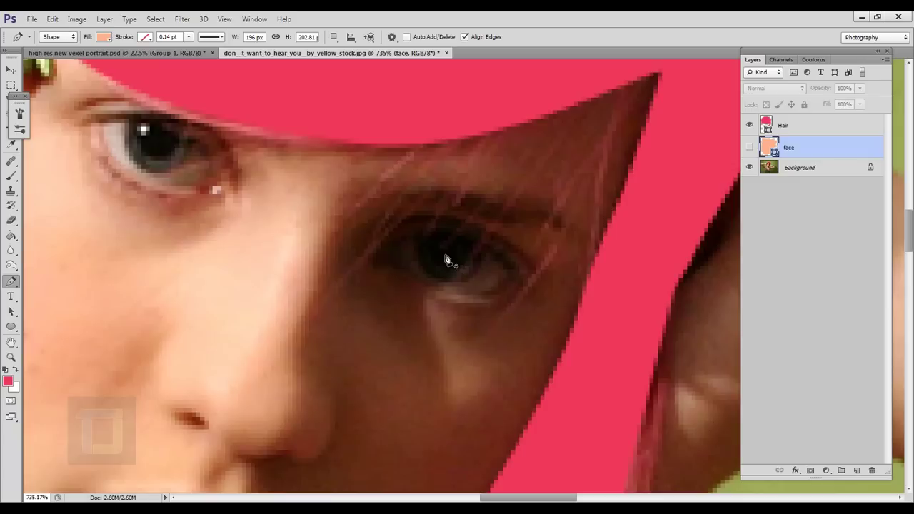
left_click(380, 245)
left_click_drag(465, 237, 514, 287)
key("ctrl+z")
scroll(514, 279, "up", 3)
left_click_drag(517, 254, 520, 262)
left_click_drag(491, 293, 431, 308)
key("ctrl+z")
left_click_drag(259, 213, 200, 144)
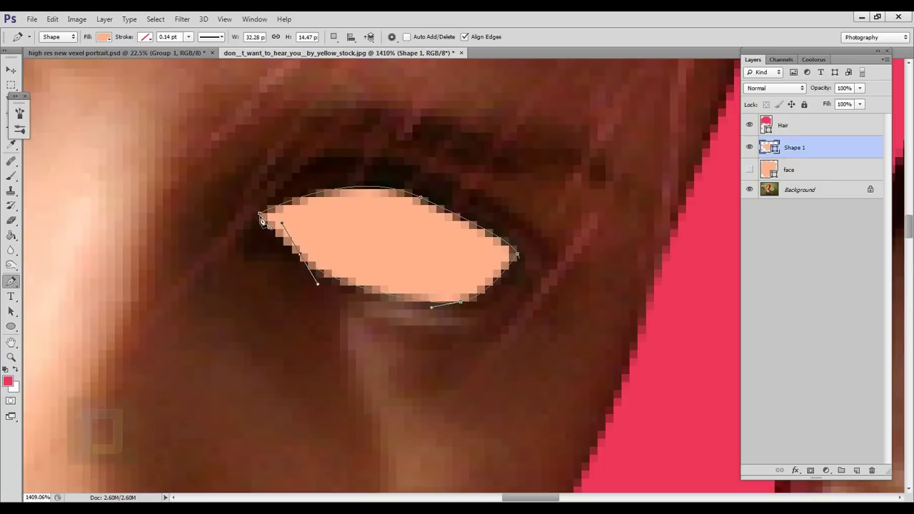
Set the fill color of the new eye shape to white, ffffff
scroll(270, 232, "up", 1)
scroll(464, 242, "down", 10)
scroll(482, 257, "down", 4)
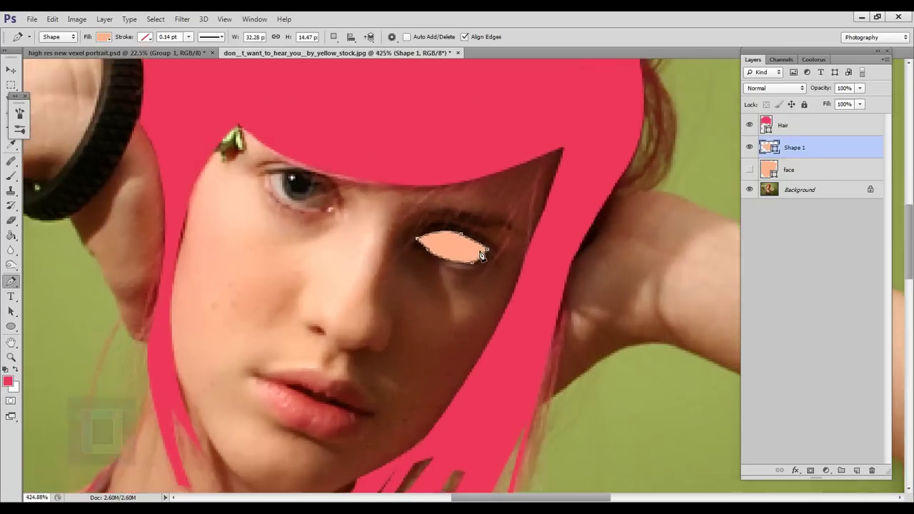
scroll(482, 255, "up", 5)
double_click(772, 156)
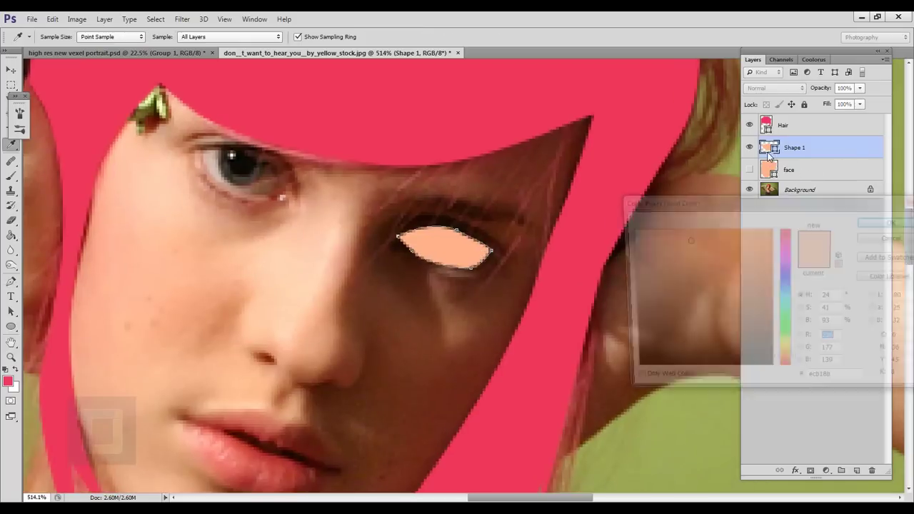
left_click_drag(656, 252, 565, 186)
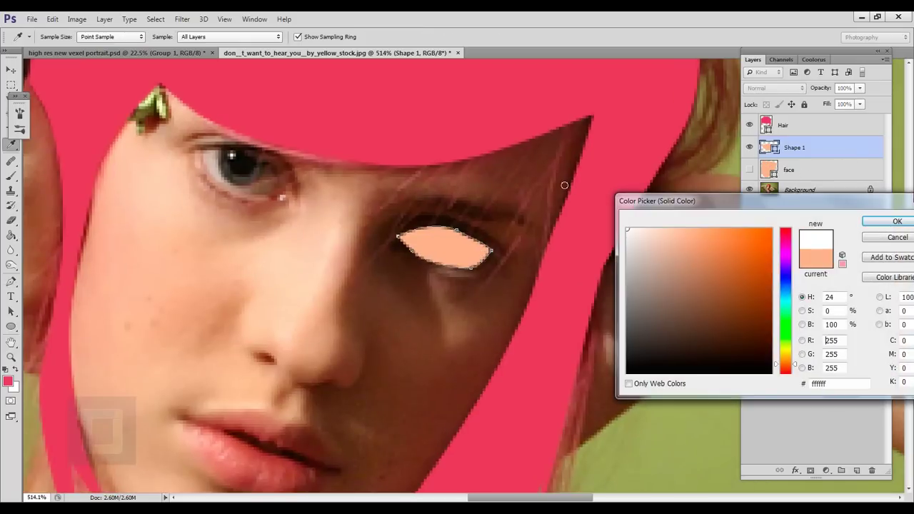
left_click(887, 223)
Lower the white eye shape's layer opacity to 10% so the iris in the photo shows through
scroll(407, 240, "up", 4)
mouse_move(495, 225)
left_mouse_down()
mouse_move(480, 261)
mouse_move(483, 219)
left_mouse_up()
scroll(469, 283, "up", 3)
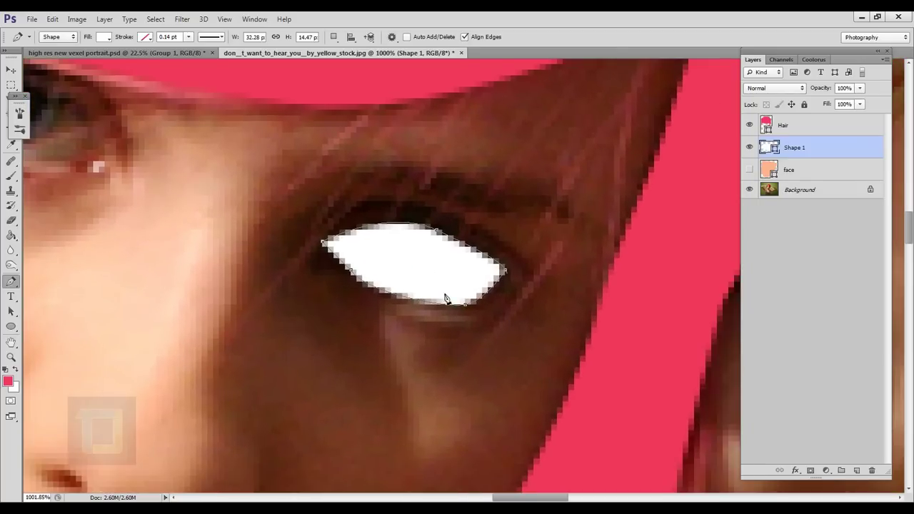
scroll(419, 250, "up", 2)
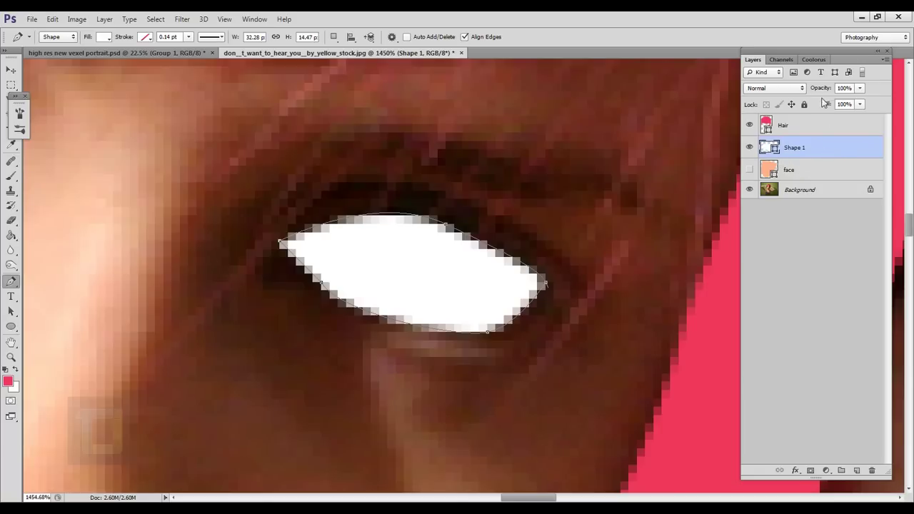
left_click_drag(830, 92, 775, 89)
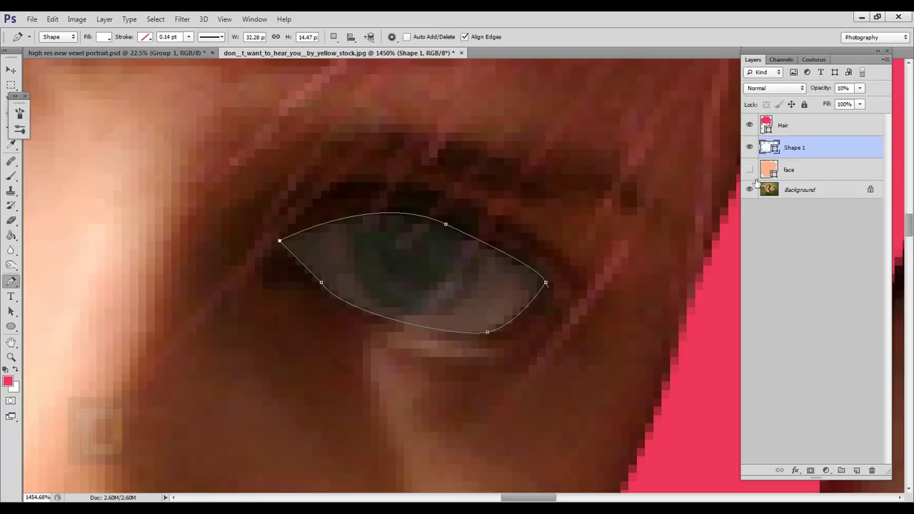
Hide the eye shape temporarily to examine the iris size and position in both eyes of the photo, and show it again
left_click(749, 147)
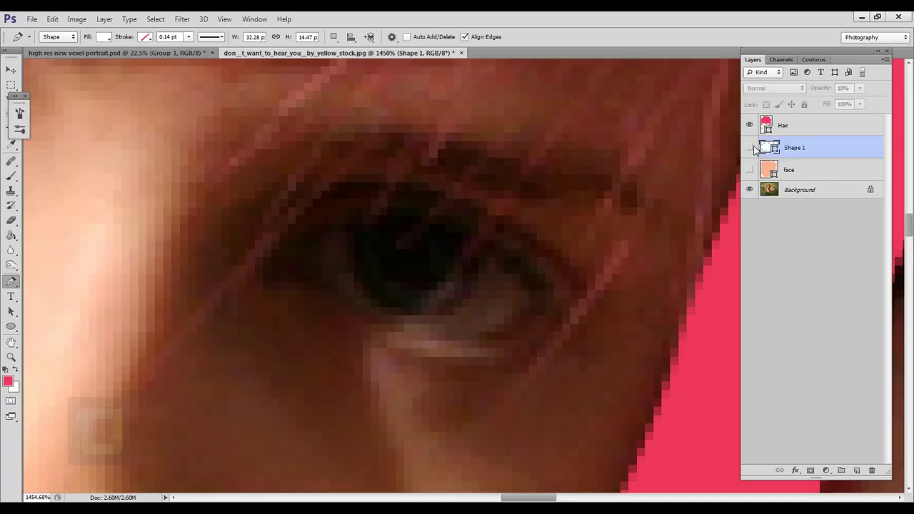
scroll(415, 180, "down", 3)
left_click_drag(136, 123, 289, 161)
scroll(289, 165, "up", 3)
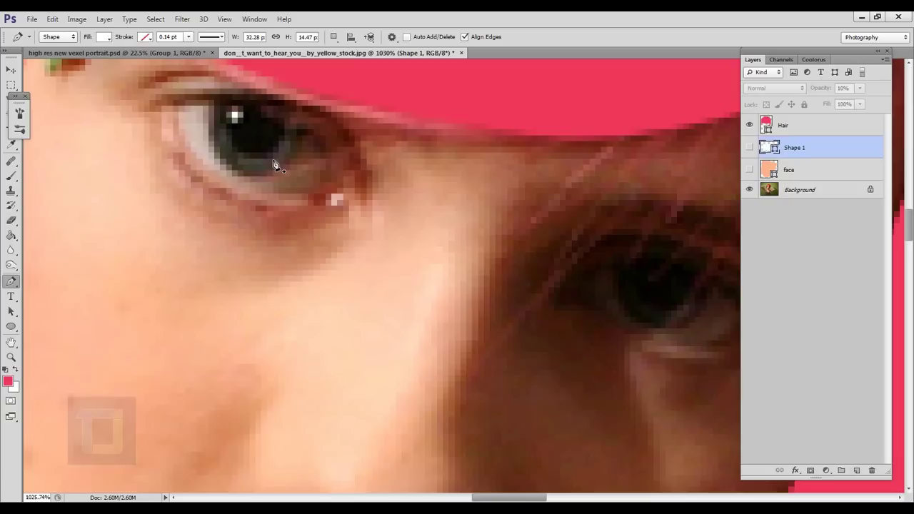
left_click_drag(665, 309, 499, 275)
scroll(499, 275, "up", 1)
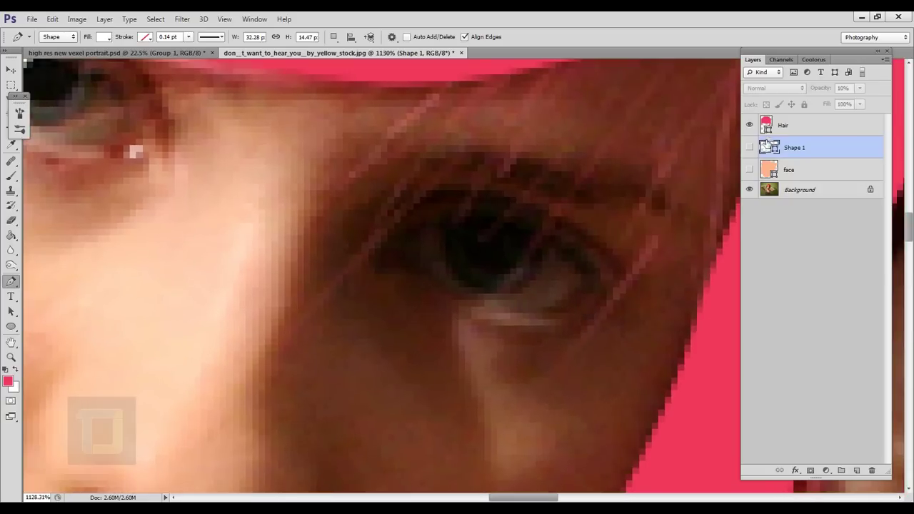
left_click(750, 148)
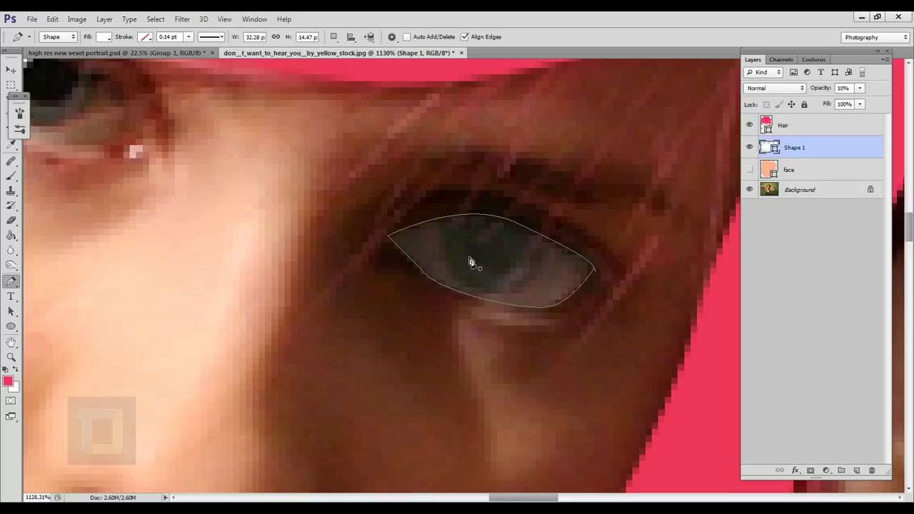
Draw a 9 px circle with the Ellipse tool and move it over the iris of the shaded eye
left_click(11, 326)
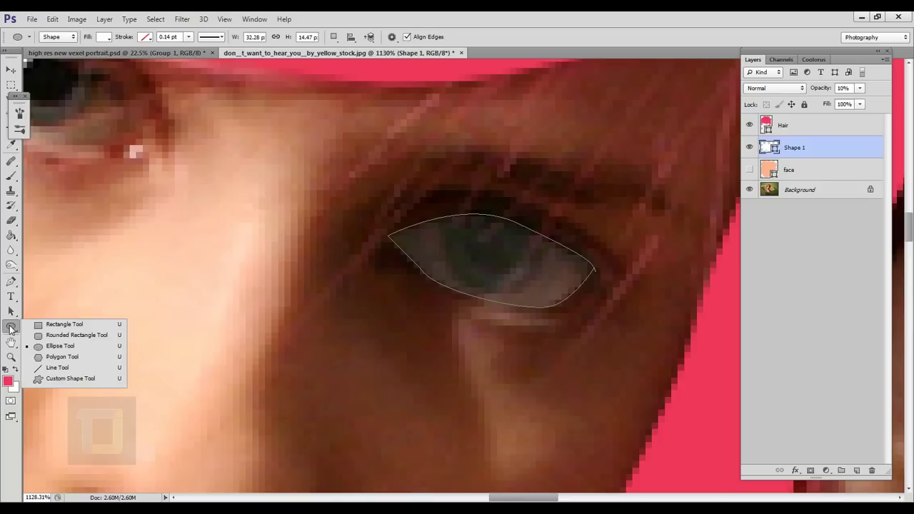
left_click(68, 347)
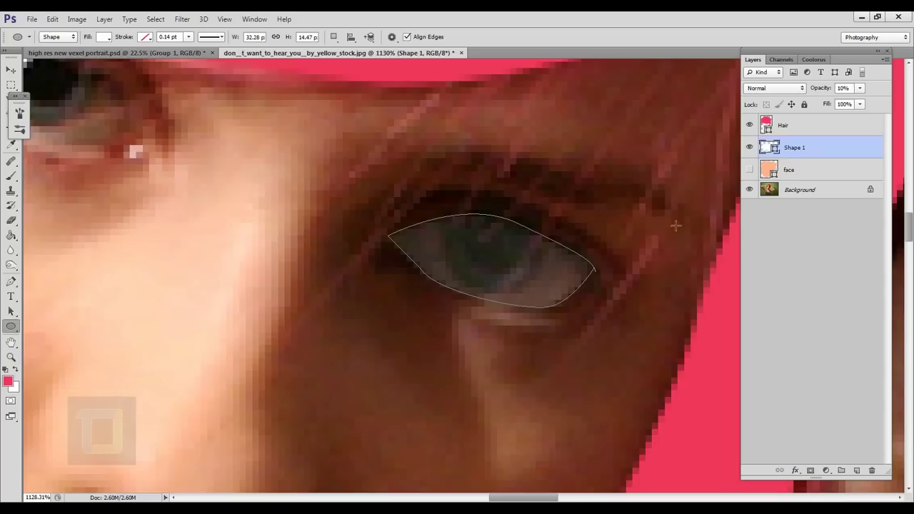
left_click_drag(491, 249, 586, 196)
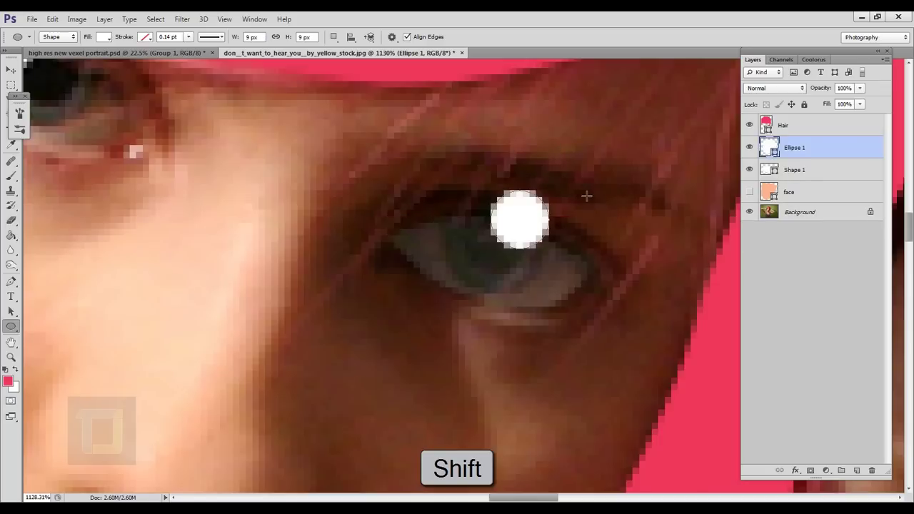
left_click(11, 69)
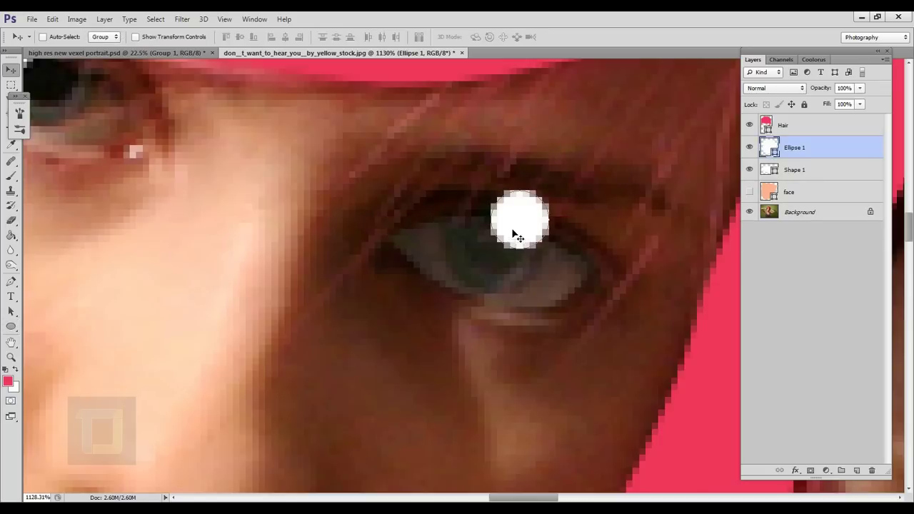
left_click_drag(524, 221, 498, 254)
left_click_drag(492, 253, 493, 254)
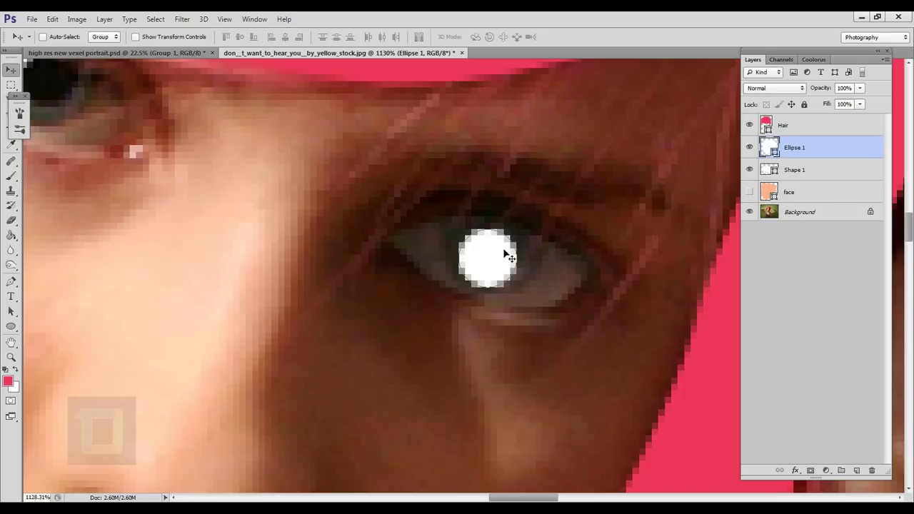
Scale the iris circle proportionally to 155.56% and reposition it to cover the iris in the photo
key("ctrl+t")
left_click_drag(523, 236, 541, 204)
left_click_drag(529, 256, 520, 257)
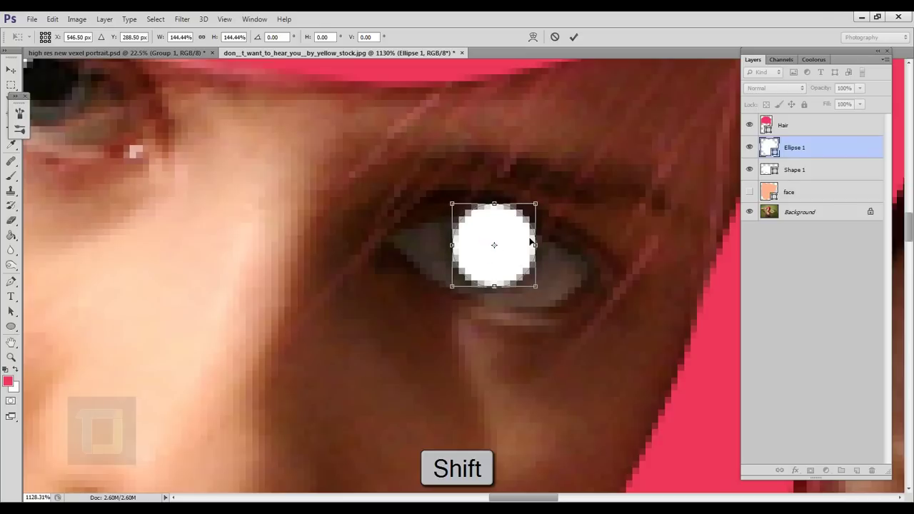
left_click_drag(543, 208, 546, 205)
left_click_drag(516, 260, 512, 259)
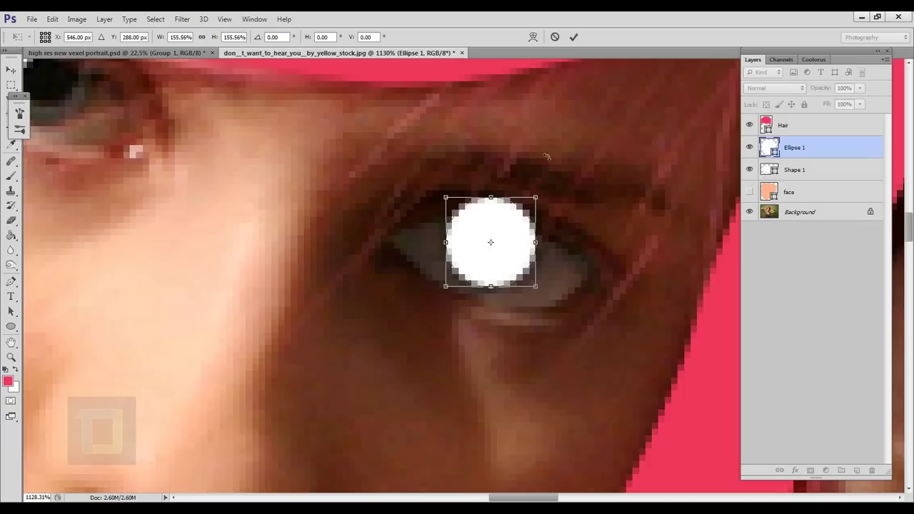
left_click(573, 37)
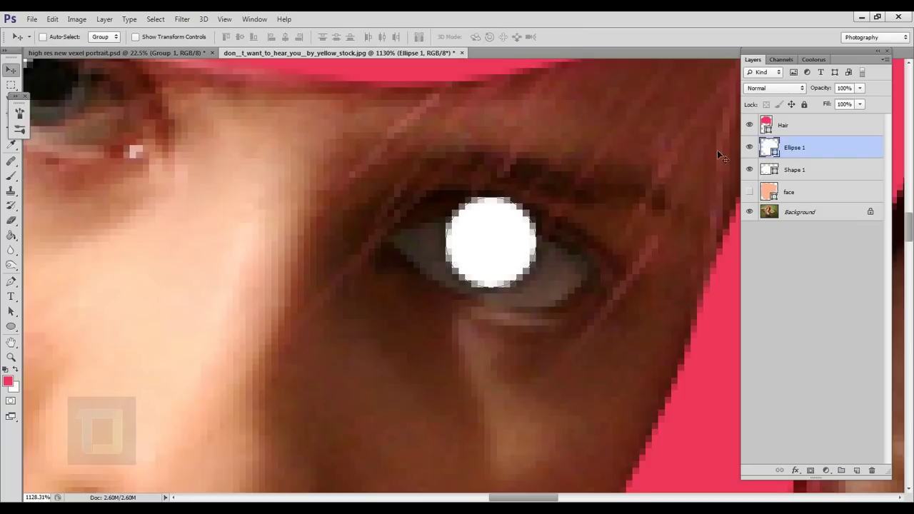
Fill the iris circle with teal 68a9af, starting from a color sampled from the other eye's iris
double_click(774, 151)
left_click(51, 118)
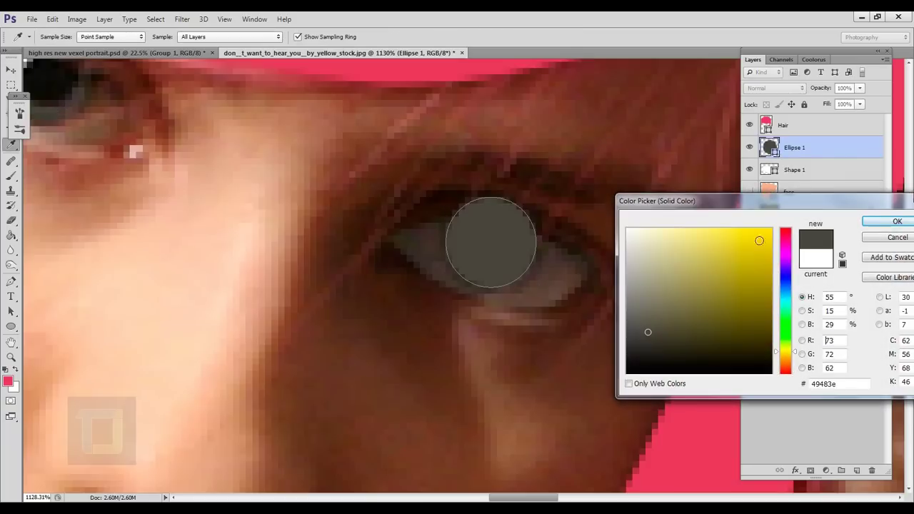
left_click(785, 299)
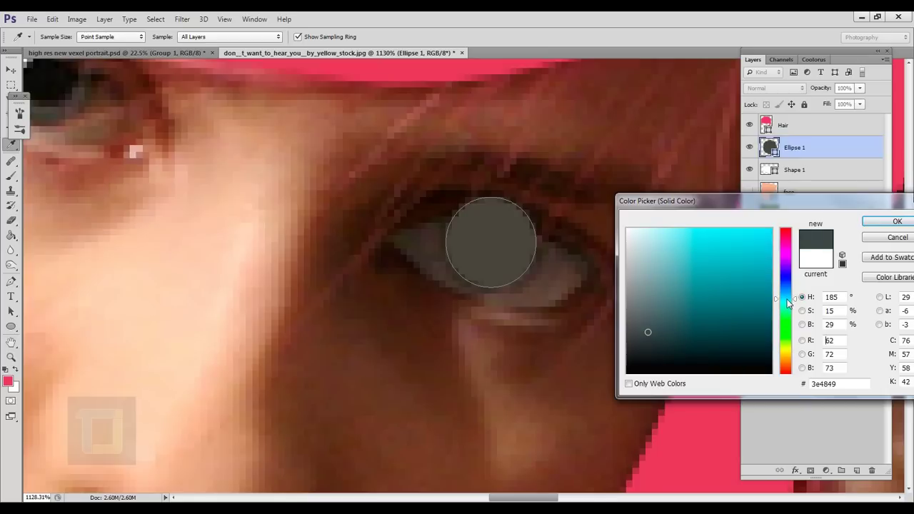
left_click(713, 320)
left_click_drag(713, 320, 718, 313)
left_click(680, 267)
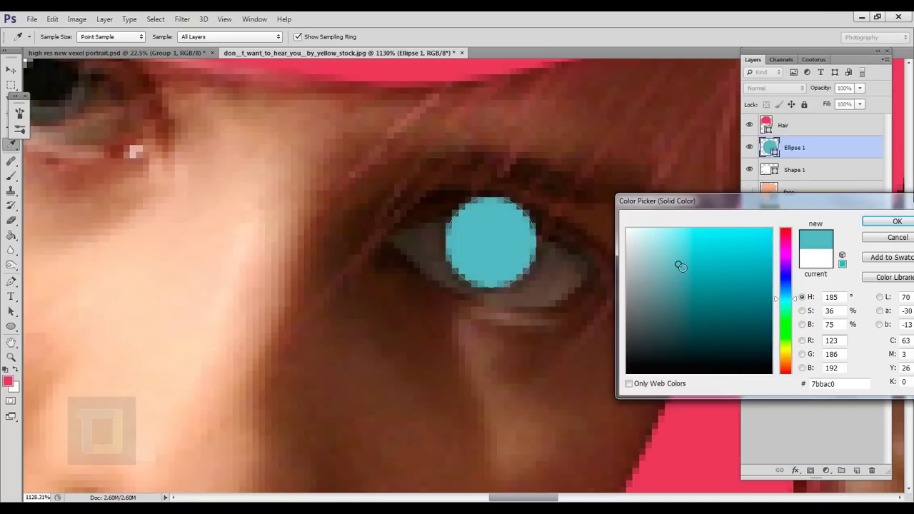
left_click(690, 294)
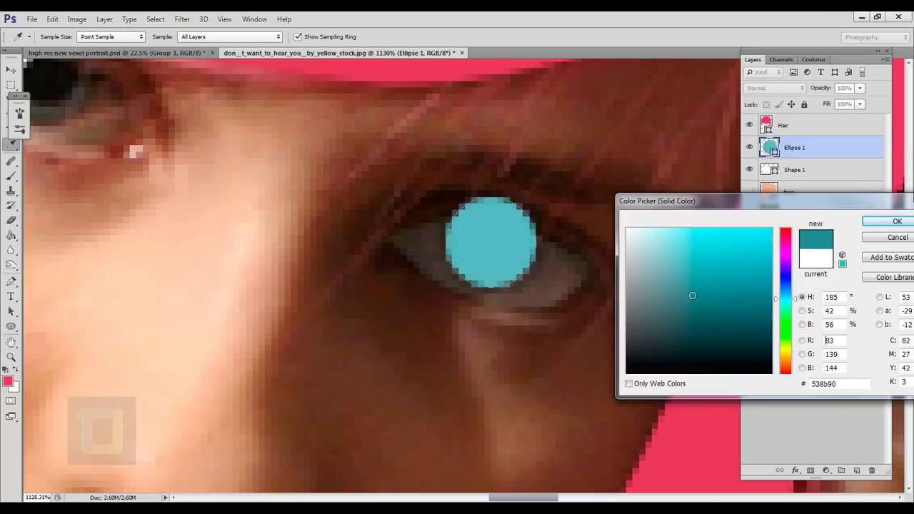
left_click(693, 278)
left_click(892, 222)
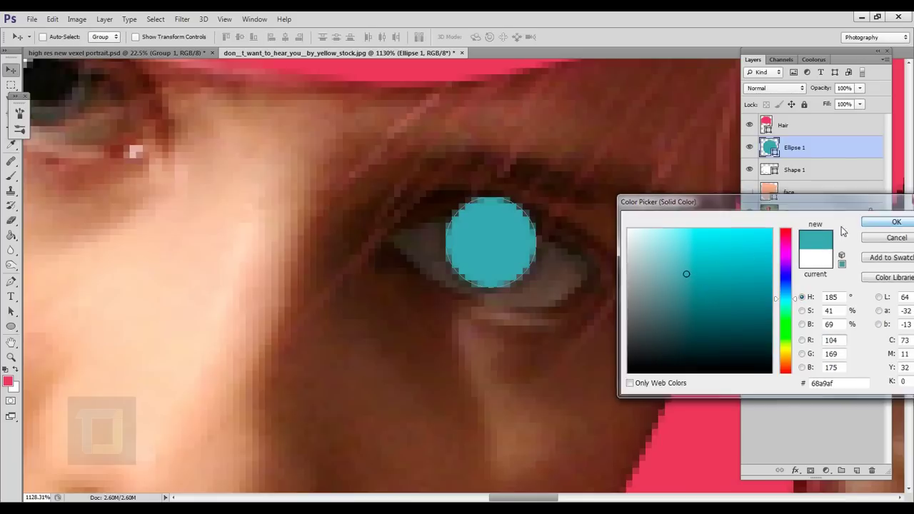
Restore the white eye shape's layer opacity to 100%
left_click(804, 178)
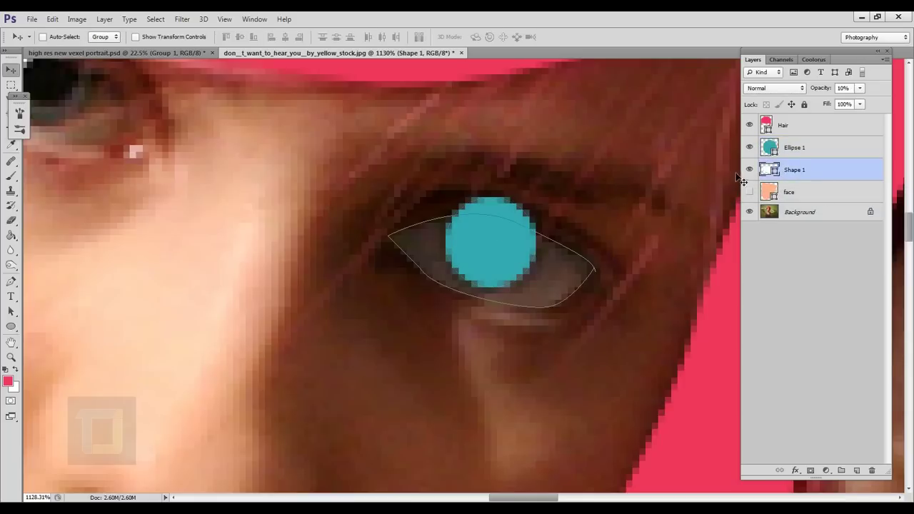
left_click(749, 172)
left_click(749, 172)
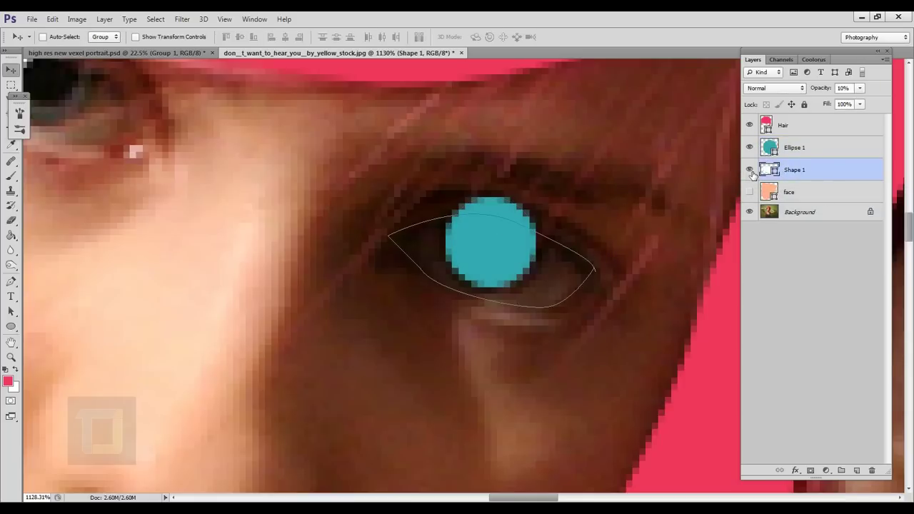
left_click_drag(824, 90, 844, 87)
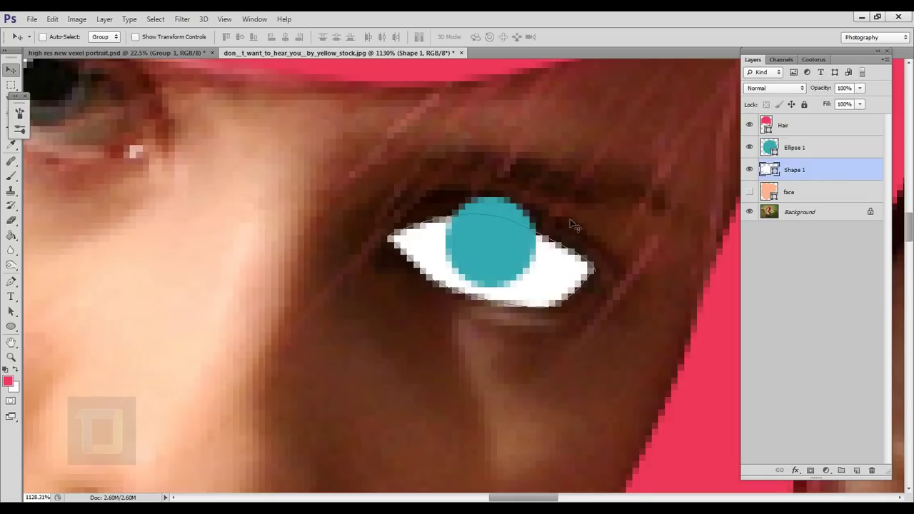
Clip the teal iris circle to the white eye shape with a clipping mask, toggling the circle's visibility to check the overlap
left_click(753, 148)
left_click(753, 149)
left_click(846, 156)
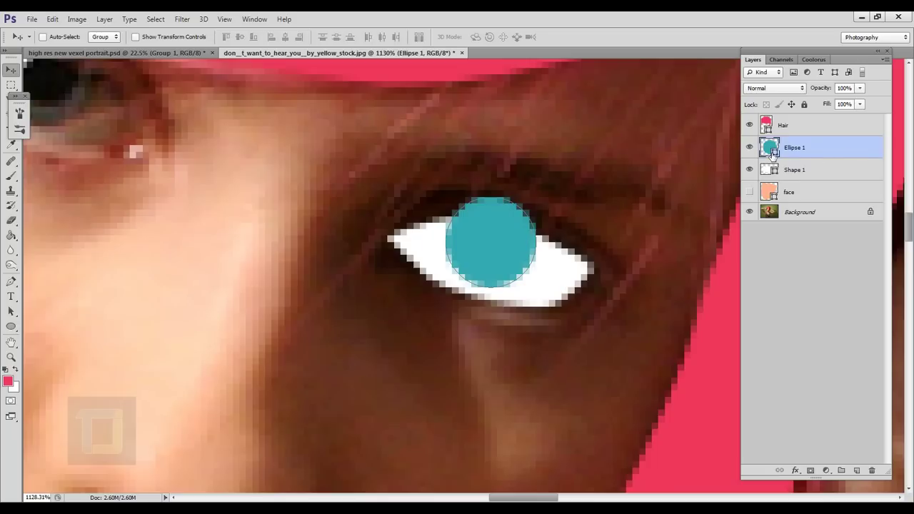
left_click(750, 147)
left_click(750, 147)
right_click(842, 148)
left_click(742, 207)
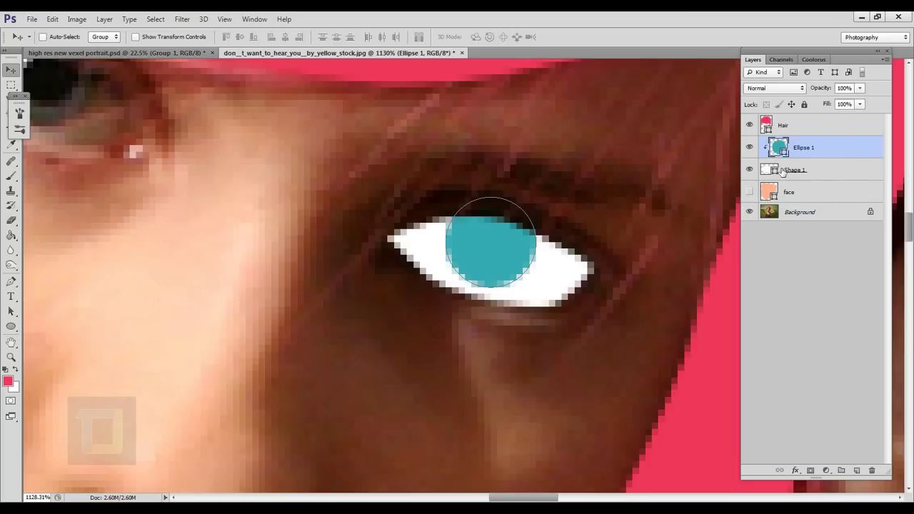
left_click(753, 147)
left_click(753, 148)
left_click(826, 172)
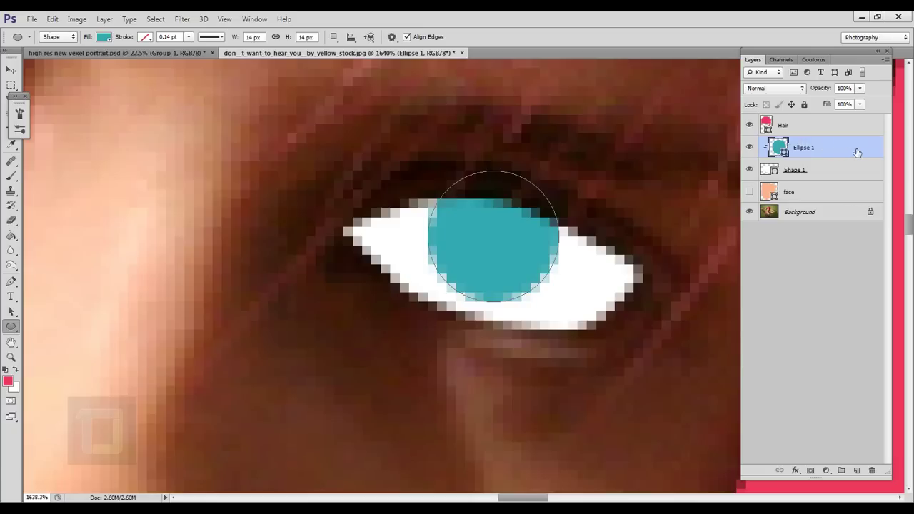
Duplicate the teal iris circle layer and fill the copy with black 000000 for the pupil
key("ctrl+j")
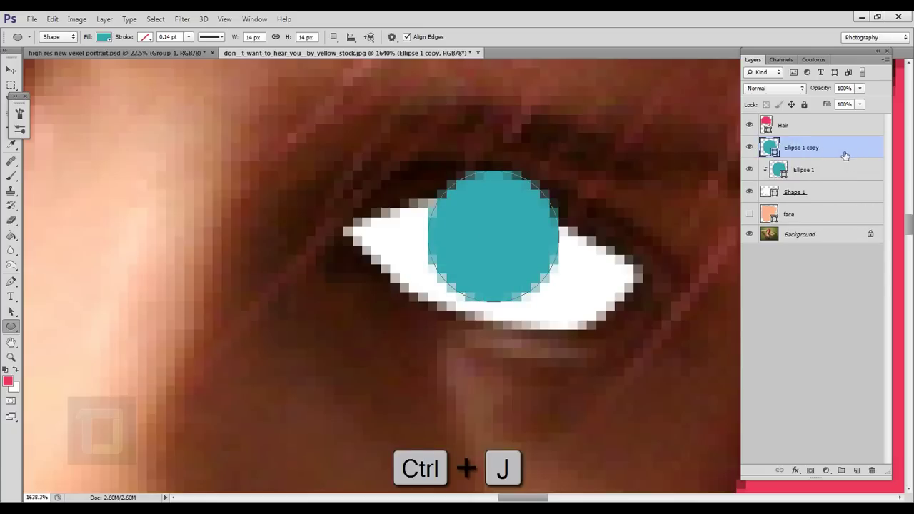
double_click(773, 150)
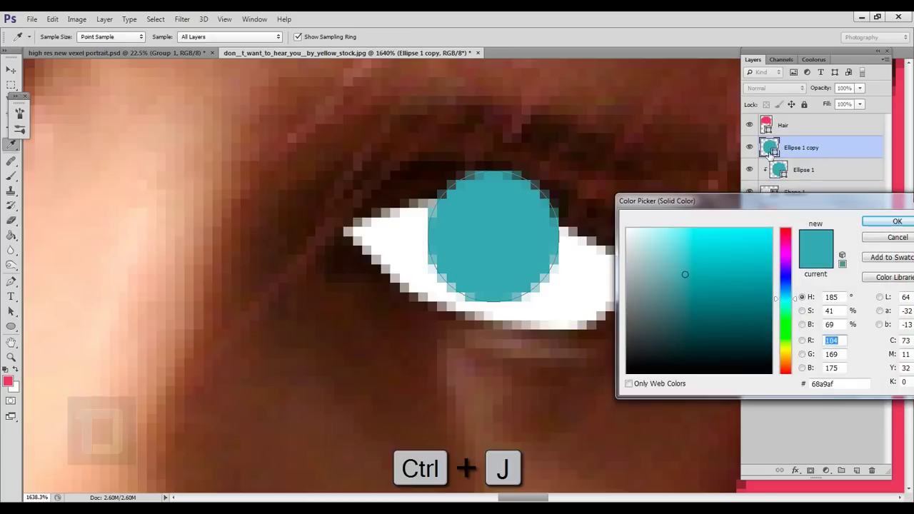
left_click(628, 372)
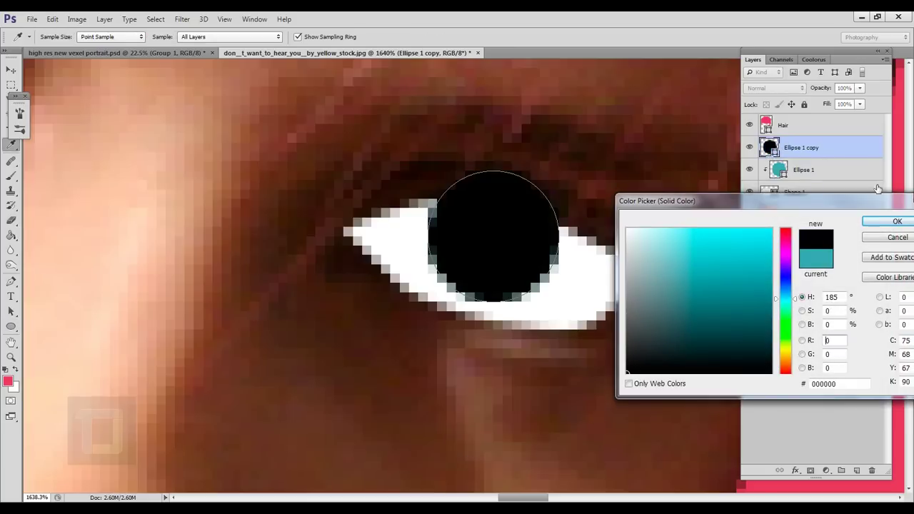
left_click(873, 226)
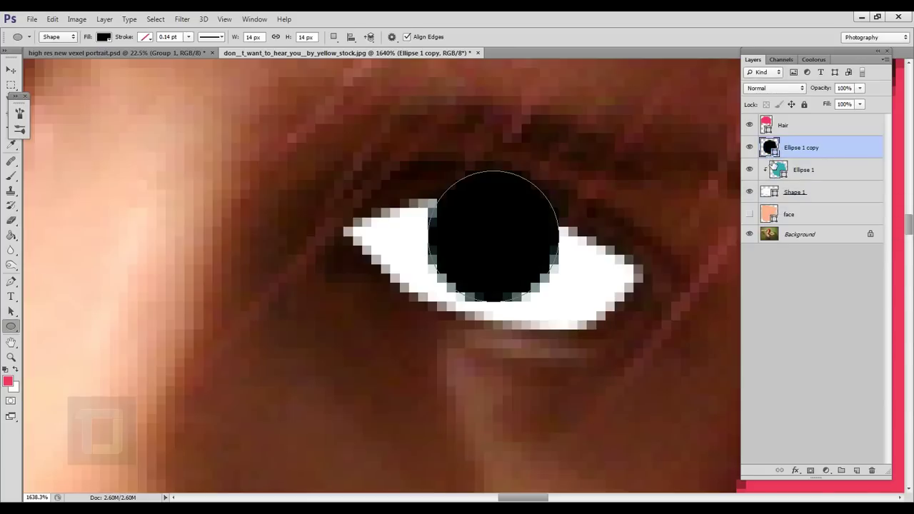
Scale the black circle down proportionally to 10 px, position it as the pupil over the iris, and clip it to the white eye shape
key("ctrl+t")
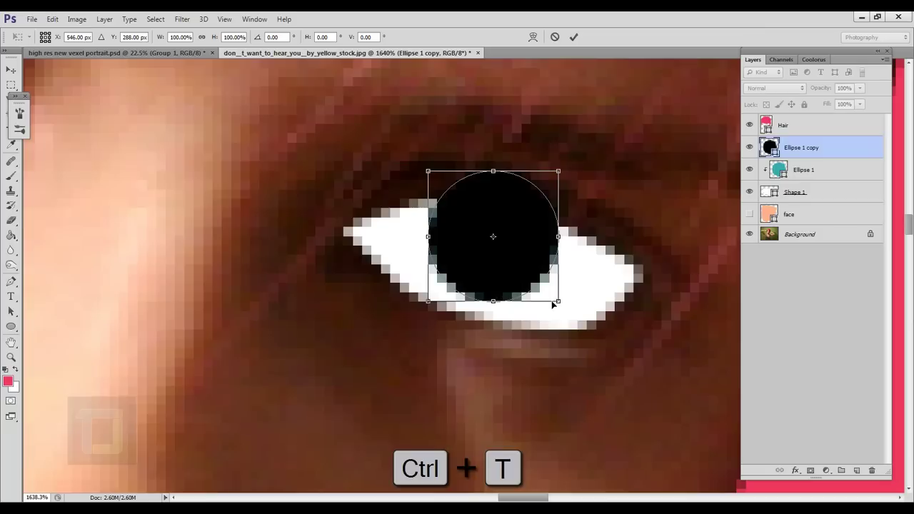
left_click_drag(561, 305, 532, 275)
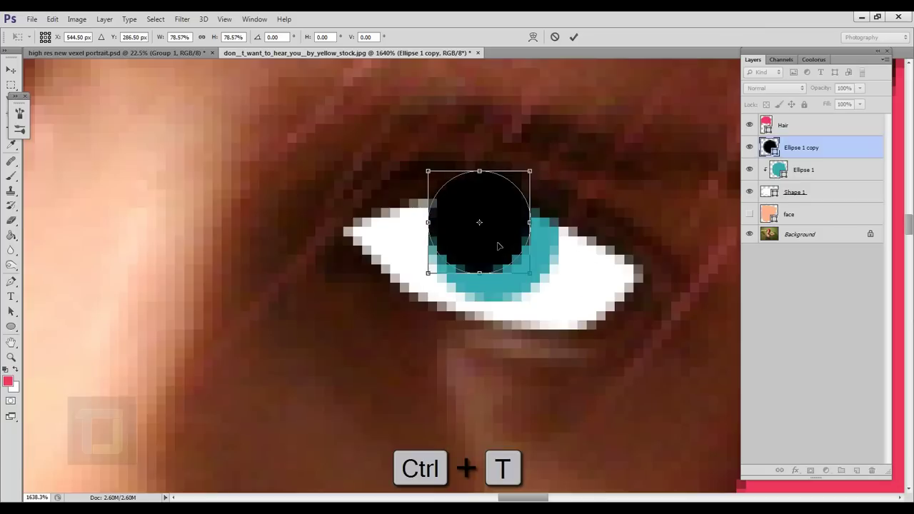
left_click_drag(500, 247, 519, 247)
left_click_drag(548, 273, 541, 265)
mouse_move(518, 237)
left_mouse_down()
mouse_move(526, 246)
mouse_move(517, 246)
left_mouse_up()
key("Return")
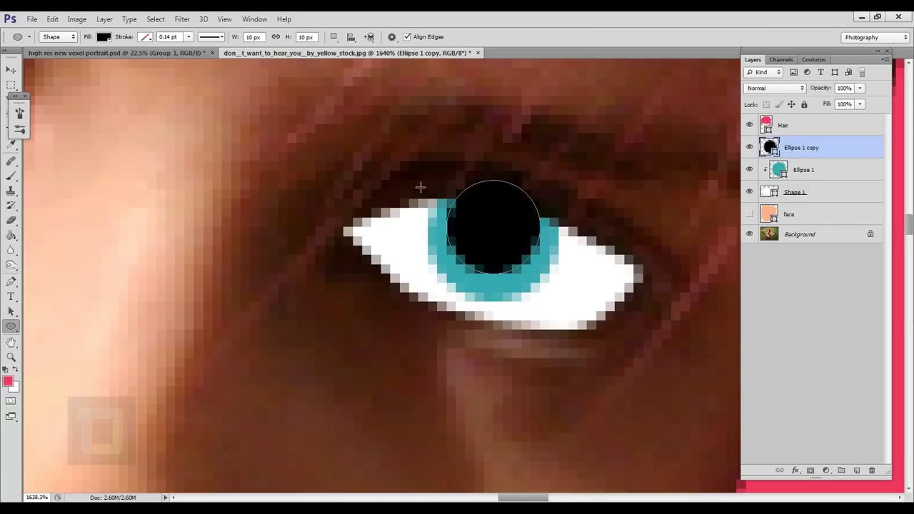
right_click(846, 148)
left_click(729, 203)
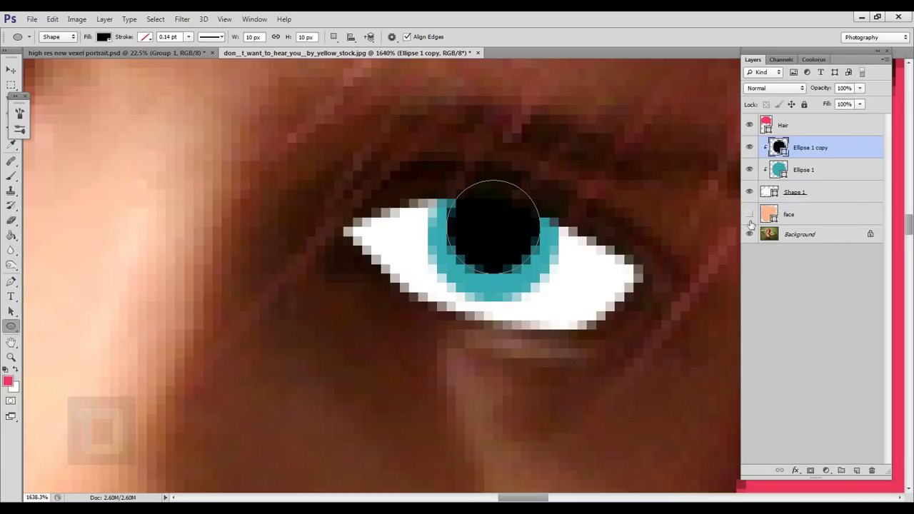
Duplicate the black pupil circle layer and fill the copy with white ffffff
scroll(598, 257, "down", 10)
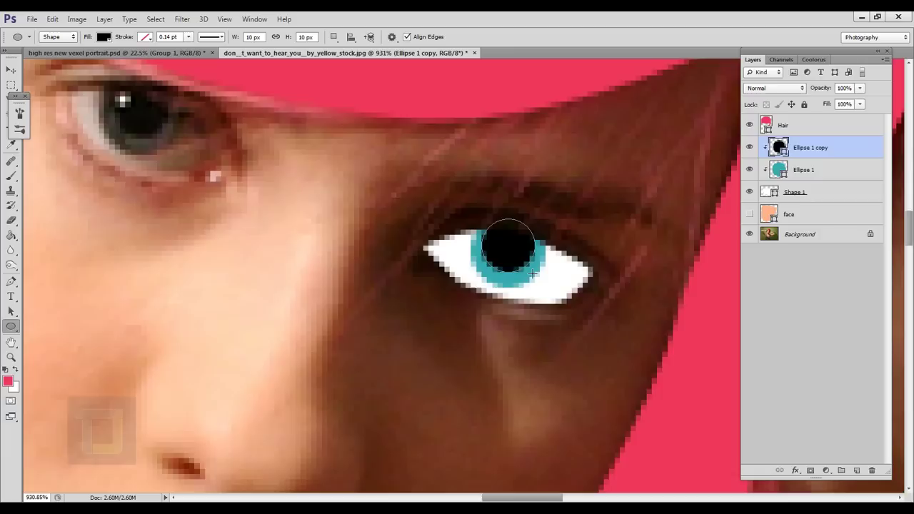
scroll(217, 185, "up", 8)
left_click_drag(130, 155, 284, 183)
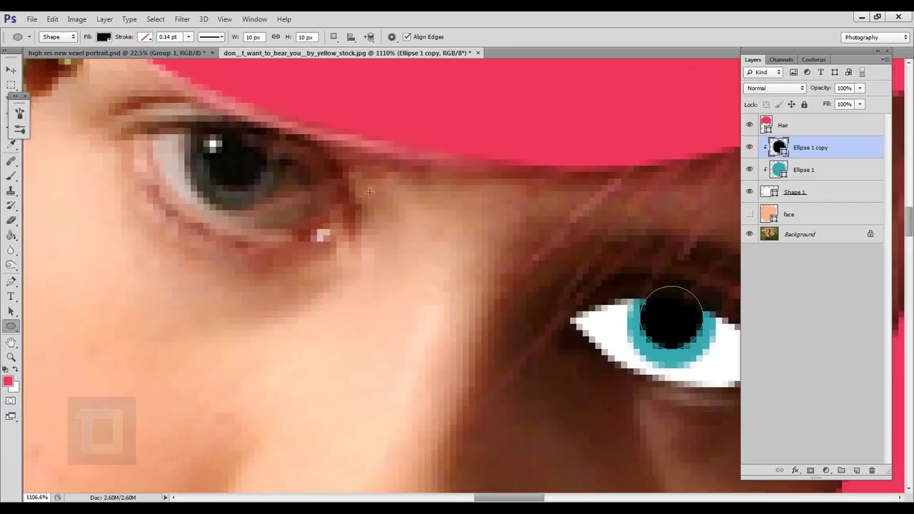
left_click_drag(585, 289, 472, 97)
scroll(437, 240, "up", 4)
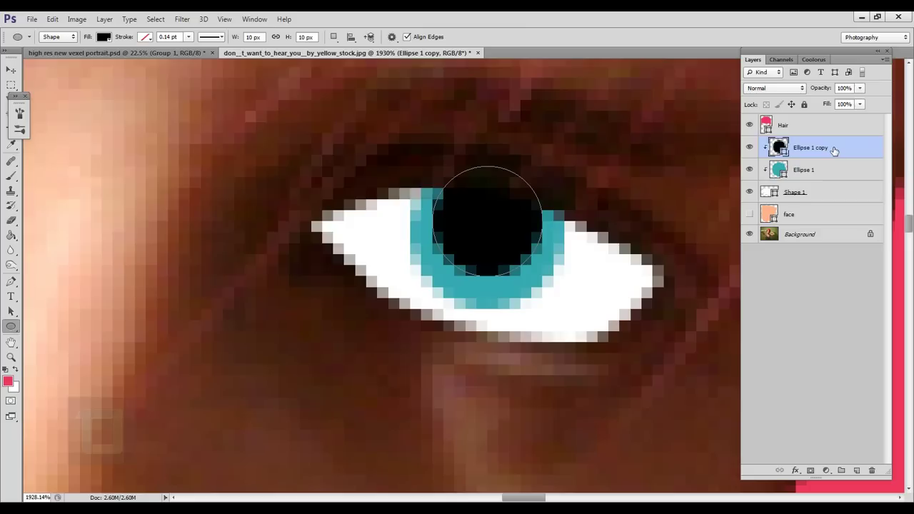
key("ctrl+j")
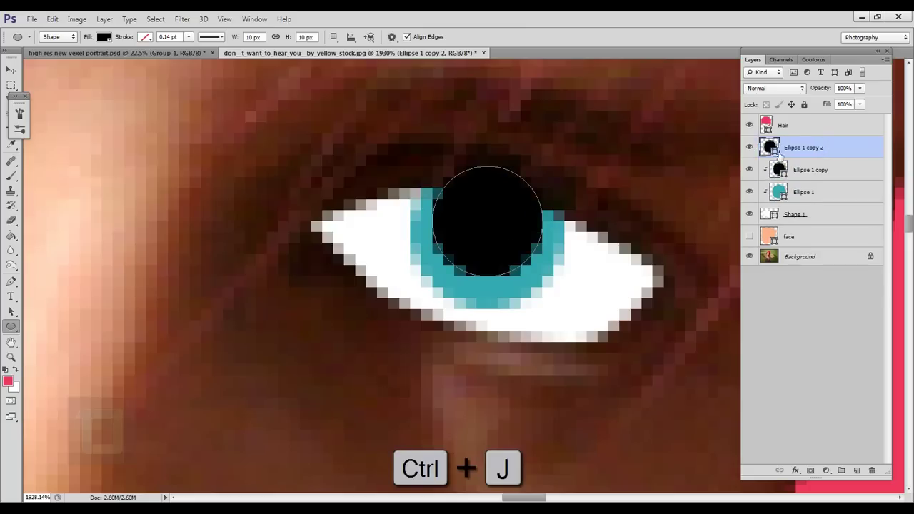
double_click(769, 148)
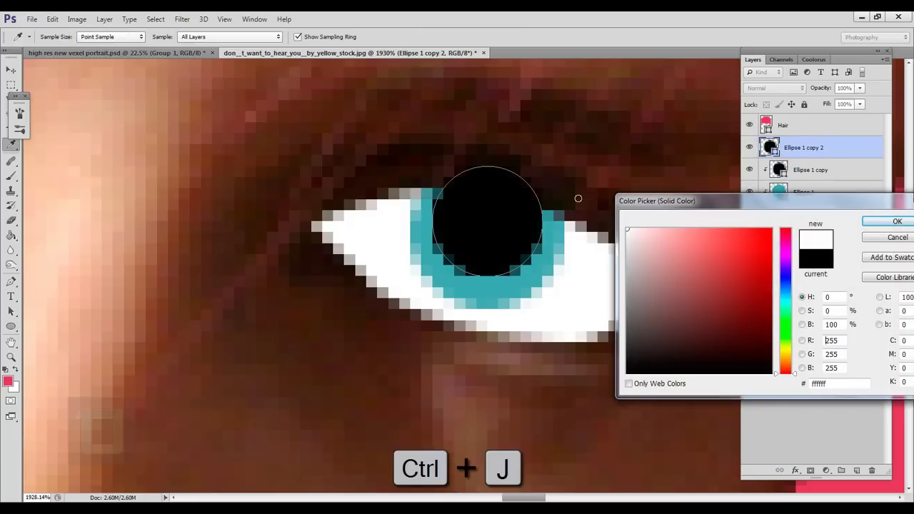
left_click(892, 221)
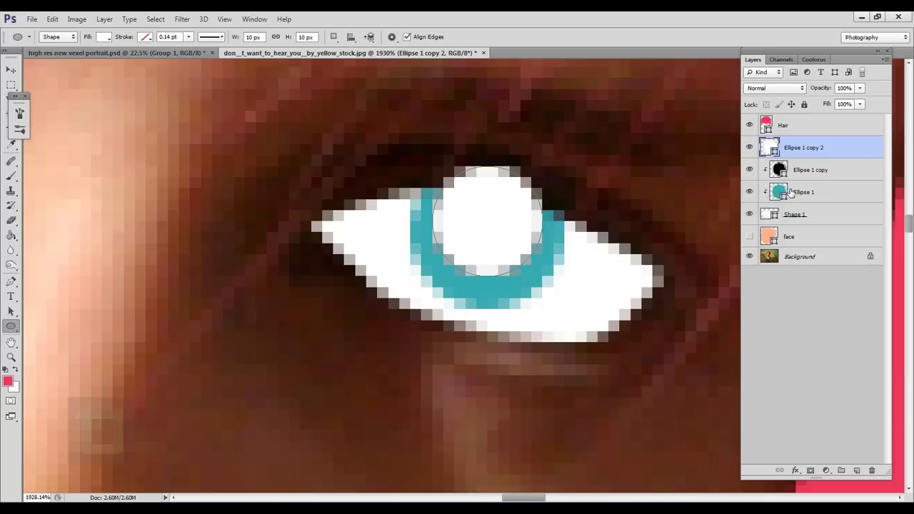
Scale the white circle down to 2 px and place it as a highlight near the pupil's upper-left edge
key("ctrl+t")
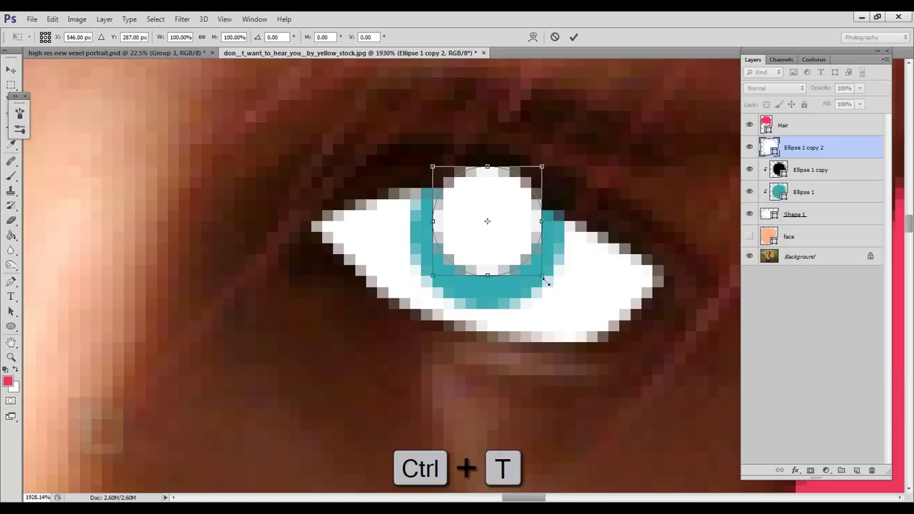
left_click_drag(549, 281, 444, 178)
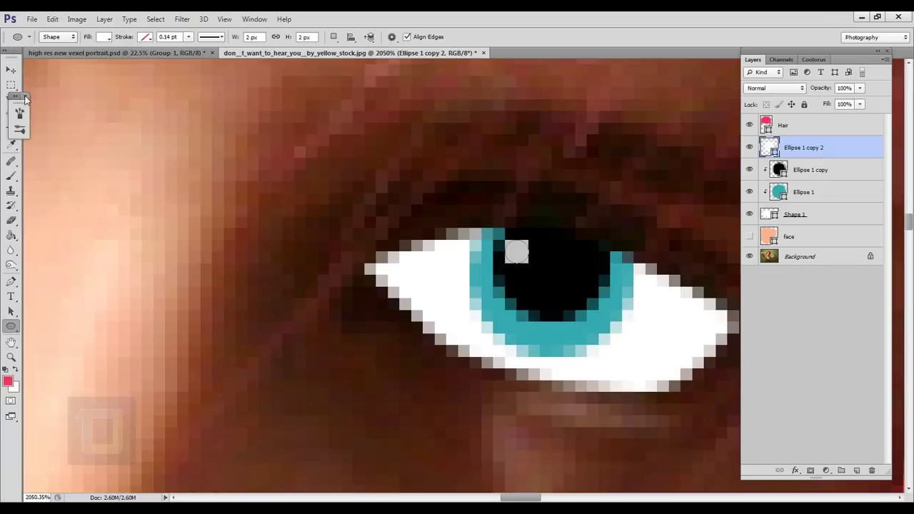
key("Return")
left_click_drag(523, 262, 512, 262)
scroll(511, 289, "down", 4)
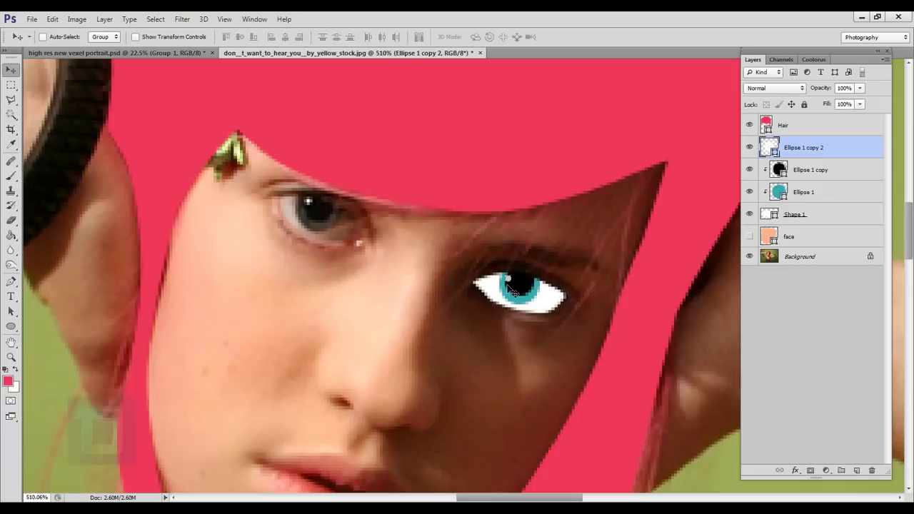
left_click_drag(566, 319, 616, 311)
scroll(610, 316, "up", 1)
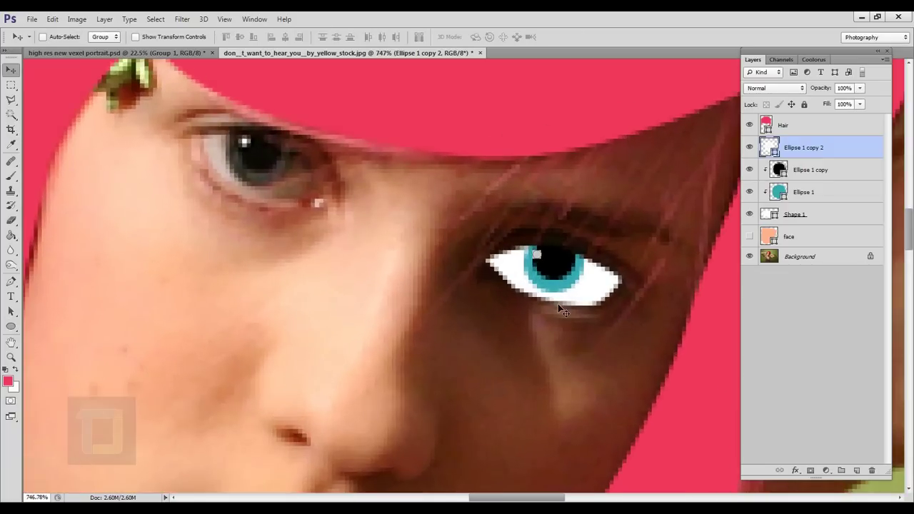
Select the face layer and make it visible beneath the eye shapes to check the eye against the skin color
left_click(749, 237)
left_click(811, 239)
left_click(750, 236)
left_click(750, 237)
scroll(671, 249, "down", 4)
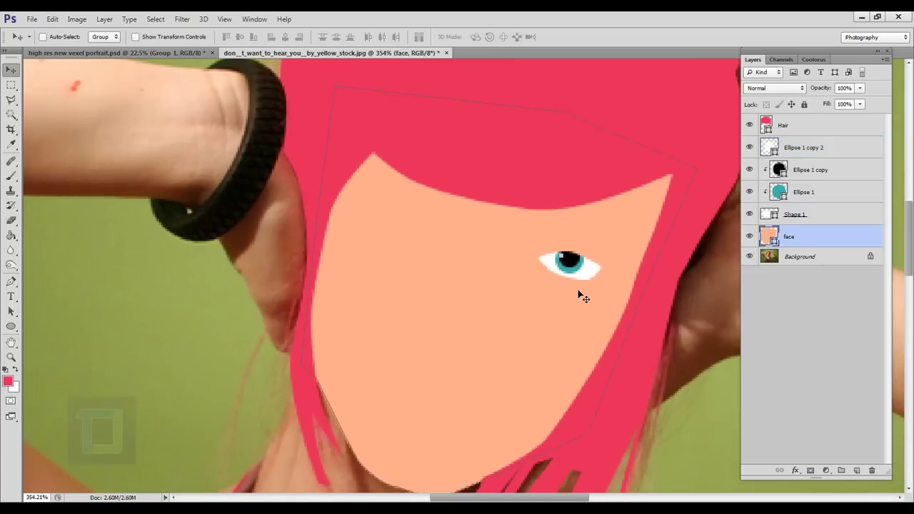
scroll(578, 291, "up", 4)
scroll(592, 251, "up", 3)
left_click_drag(607, 248, 555, 267)
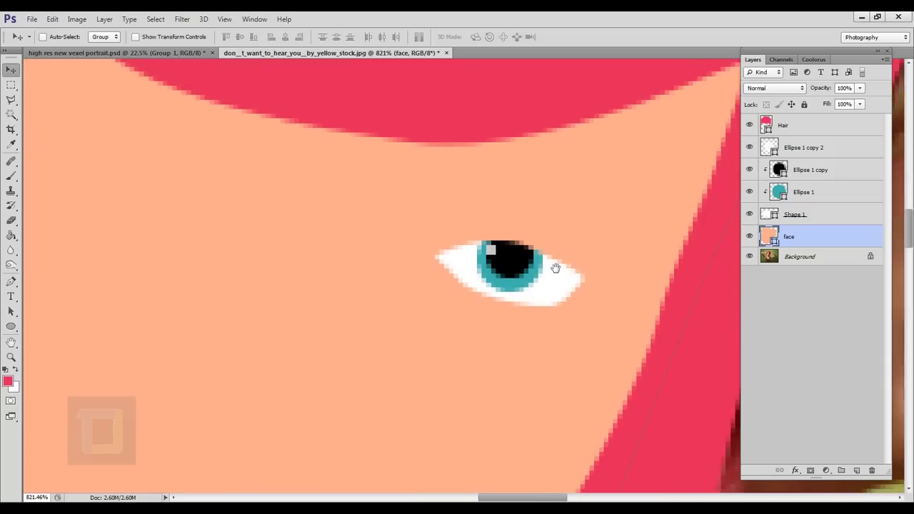
Clip the white highlight circle to the white eye shape with a clipping mask
left_click(826, 155)
right_click(826, 154)
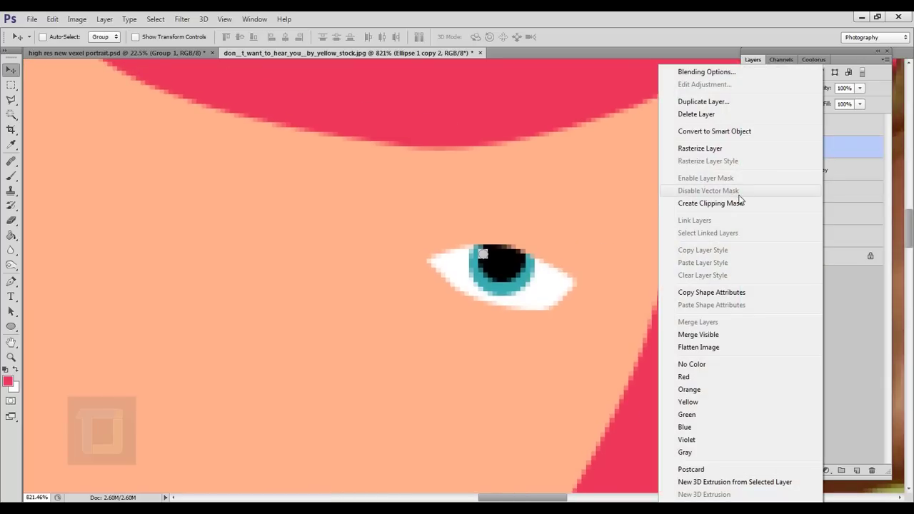
left_click(741, 205)
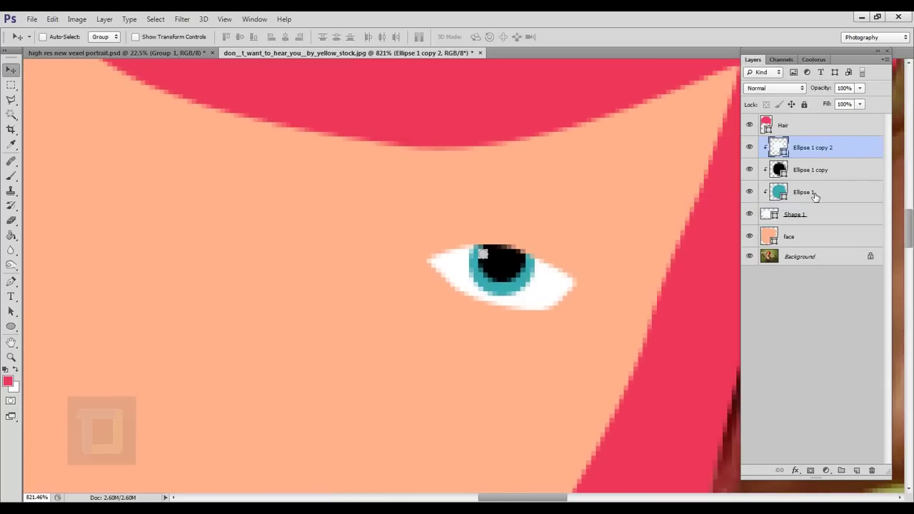
Group the white eye shape, iris, pupil and highlight layers, toggling the group's visibility to check its contents
left_click(814, 193)
left_click(799, 214)
left_click(748, 213)
left_click(749, 214)
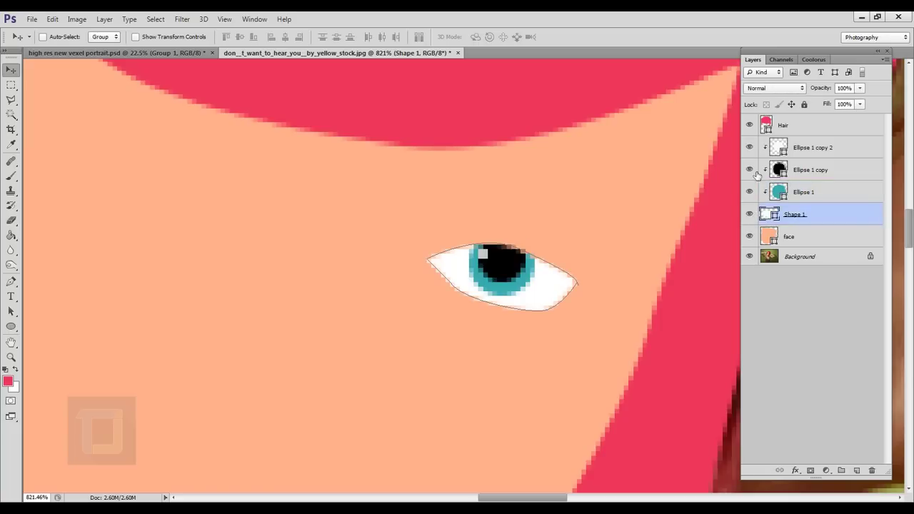
left_click(828, 192, "ctrl")
left_click(826, 171, "ctrl")
left_click(826, 149, "ctrl")
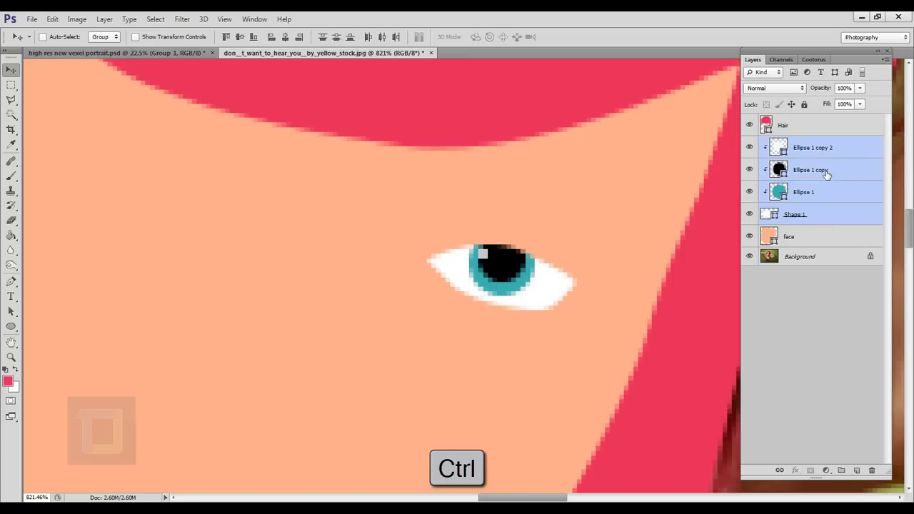
key("ctrl+g")
left_click(750, 143)
left_click(750, 143)
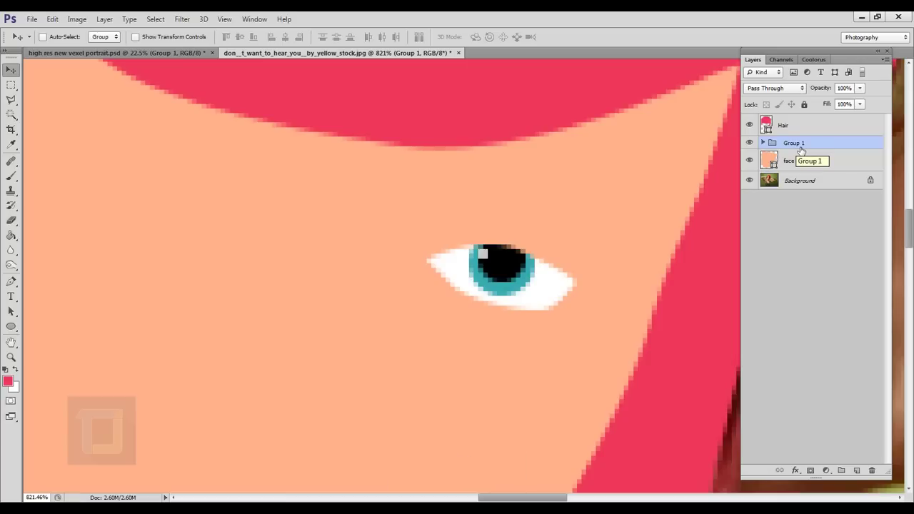
Rename the new layer group as eye and expand it
double_click(793, 143)
type("eye")
key("Return")
left_click(763, 143)
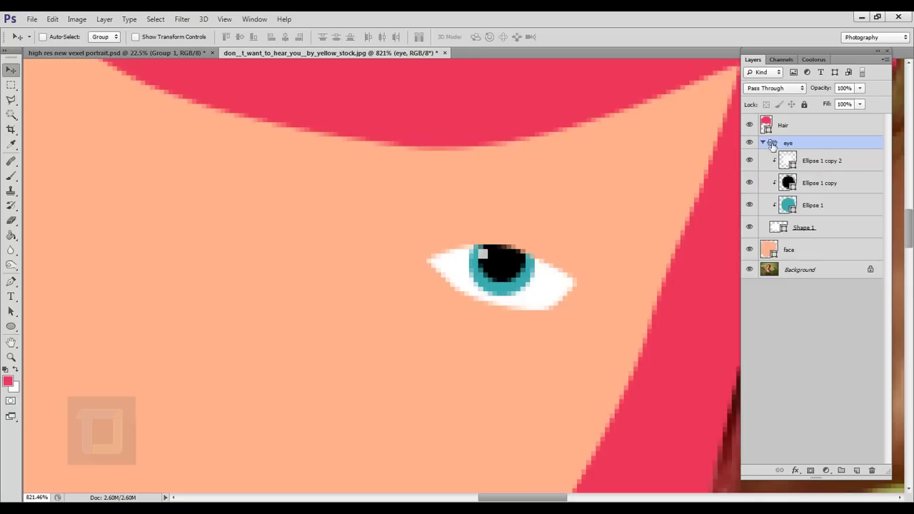
Add a new layer at the top of the eye group and set the Pen tool's shape fill to black
left_click(844, 172)
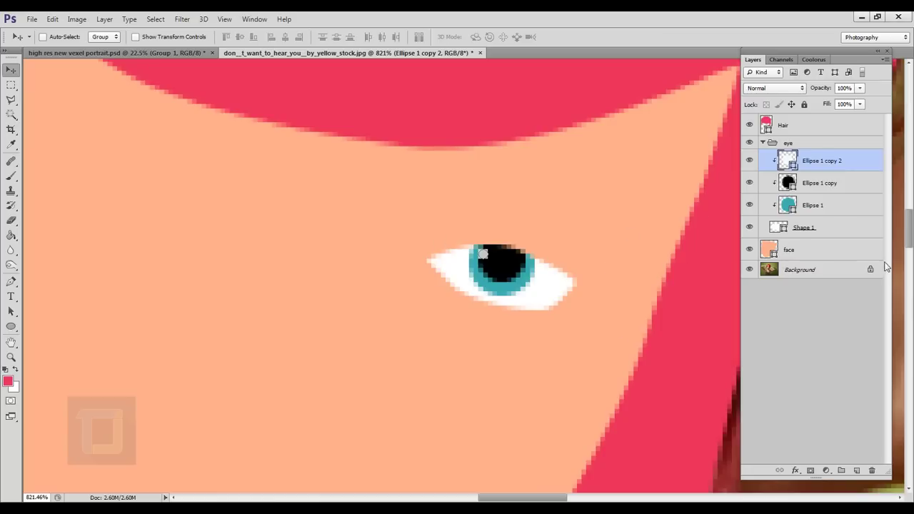
left_click(861, 470)
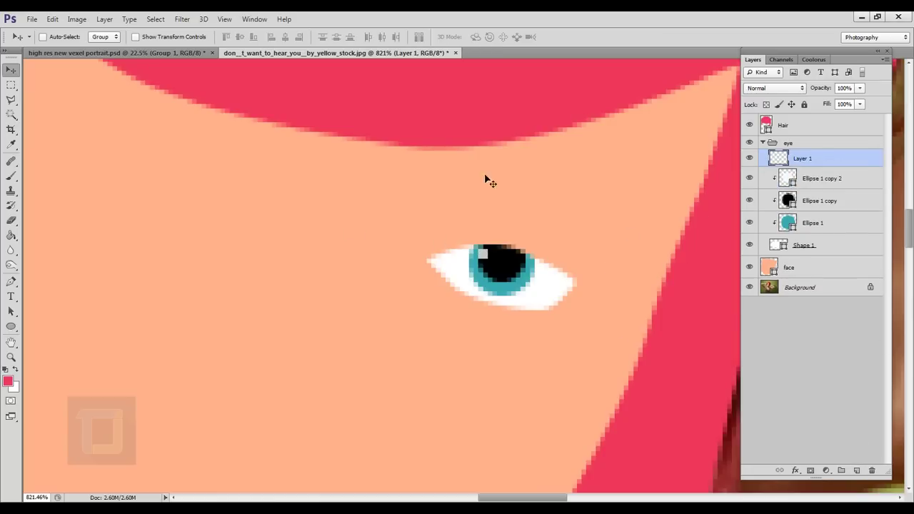
left_click(11, 281)
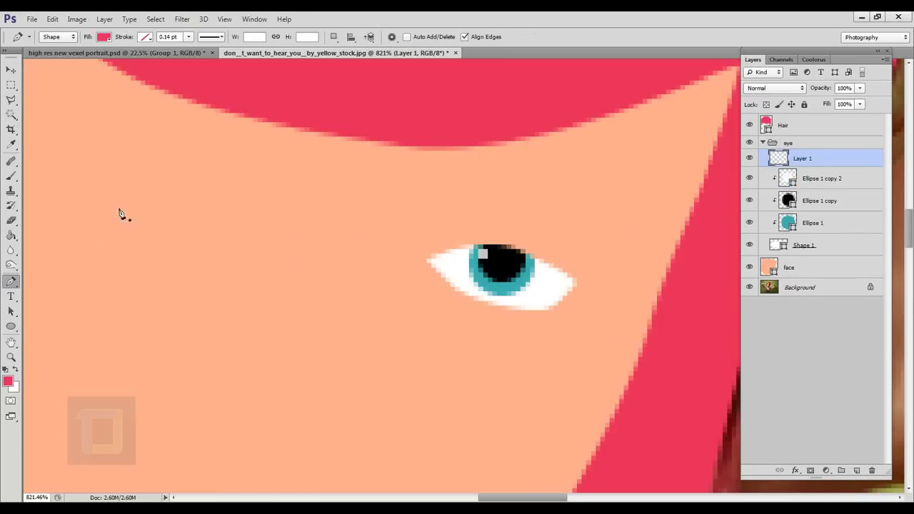
left_click(104, 37)
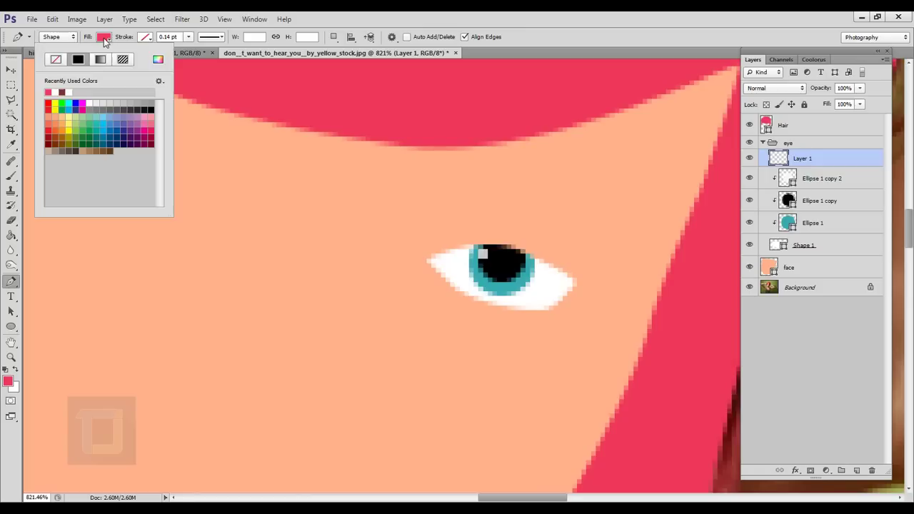
left_click(151, 111)
left_click(402, 16)
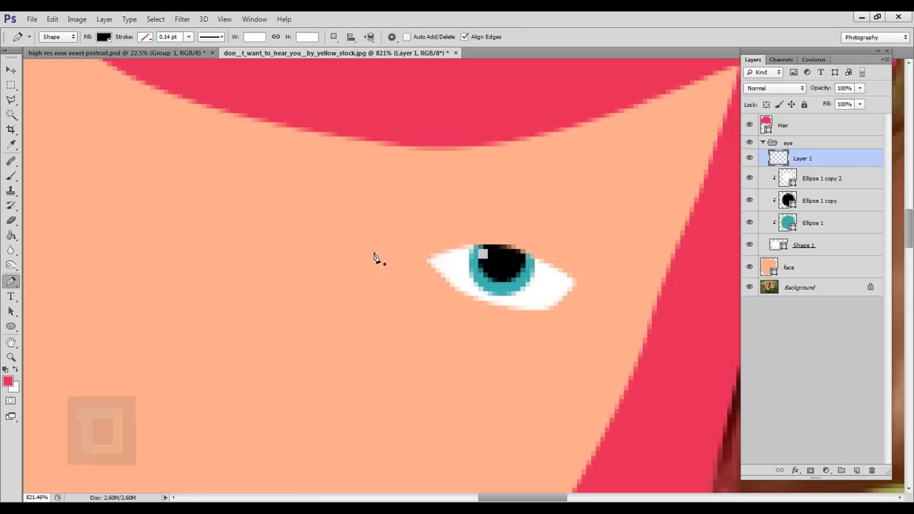
Move the new empty layer out of the eye group to just above the face layer
scroll(457, 241, "up", 3)
left_click_drag(466, 258, 414, 250)
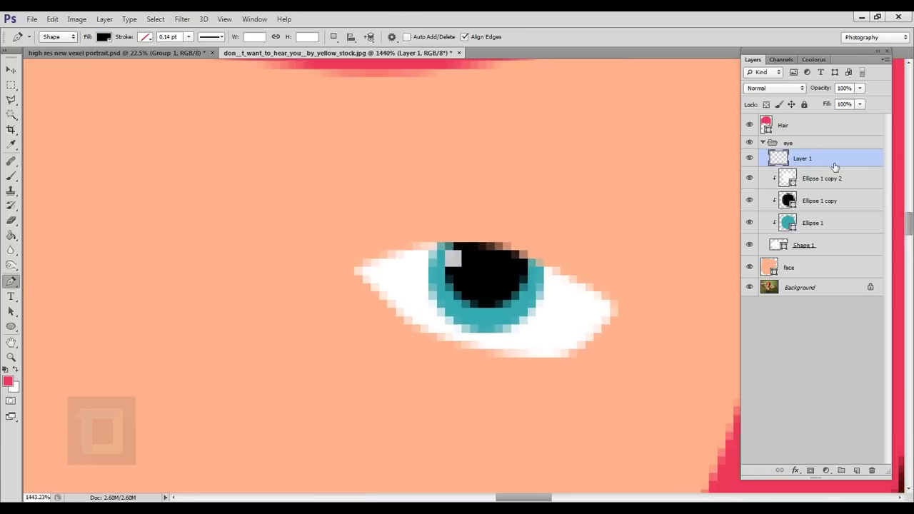
left_click_drag(825, 163, 820, 264)
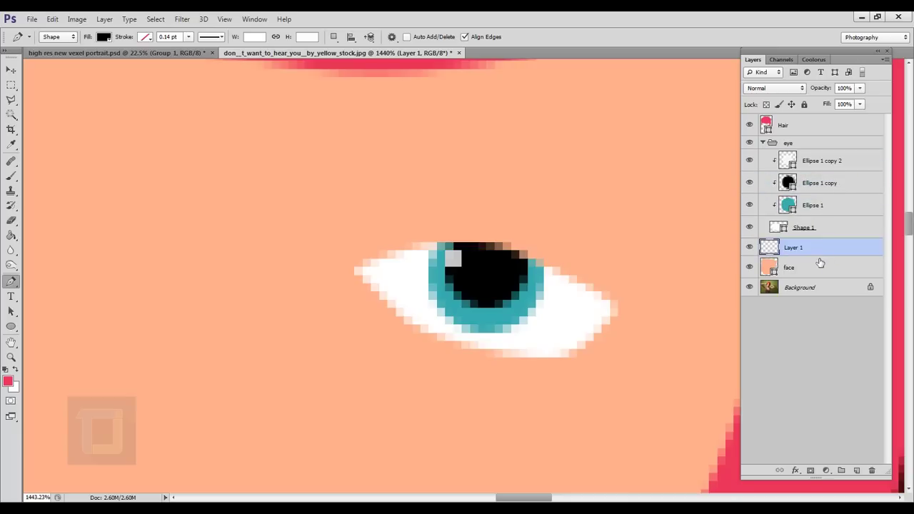
Draw a black curved upper-lid shape about 32 px wide with the Pen tool, from the eye's inner corner to its outer corner
left_click(749, 227)
left_click(354, 267)
left_click_drag(617, 308, 735, 453)
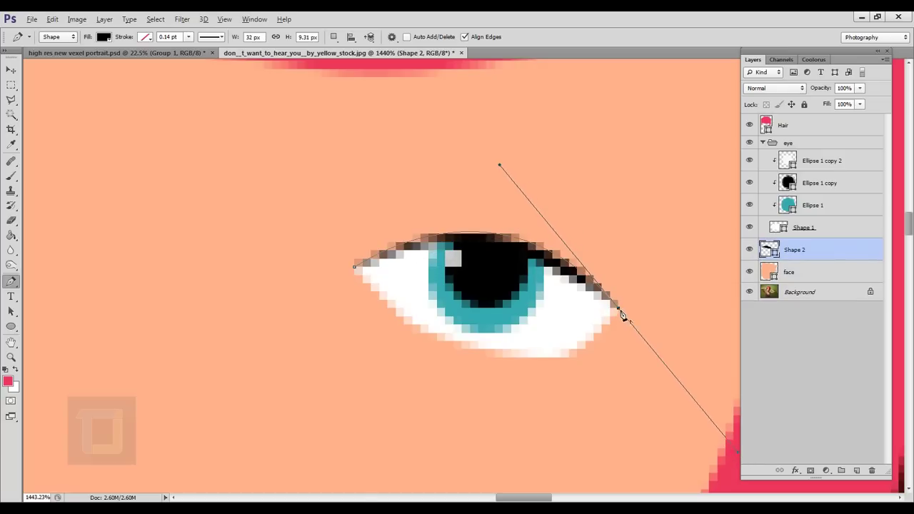
left_click(618, 310, "alt")
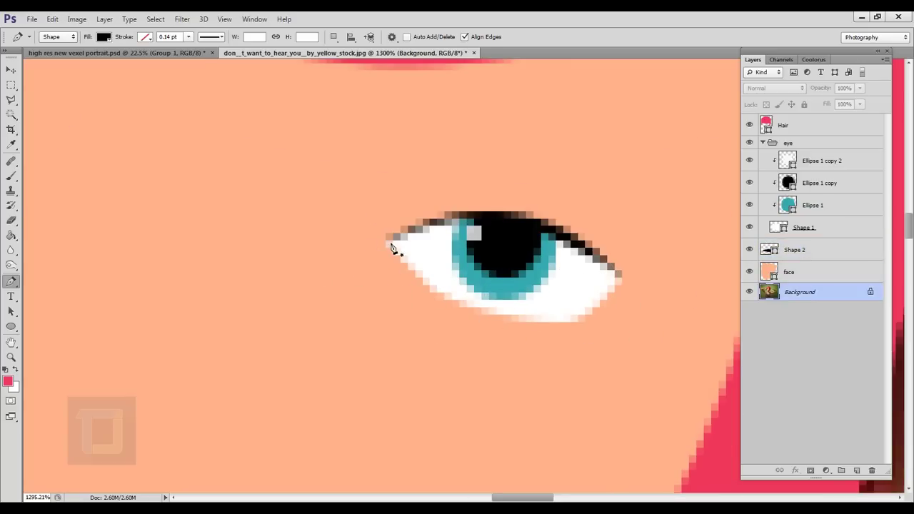
Finish the black upper-lid shape and add a new empty layer directly above it
left_click(835, 257)
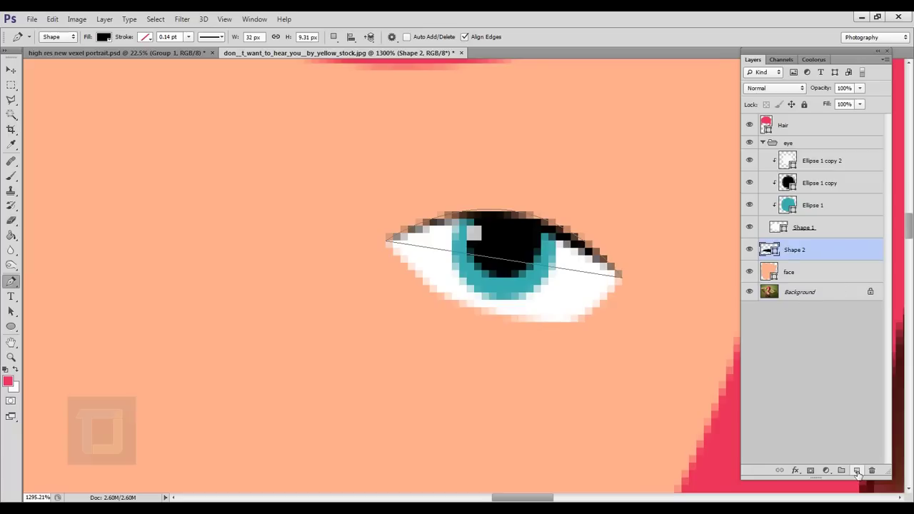
left_click(856, 469)
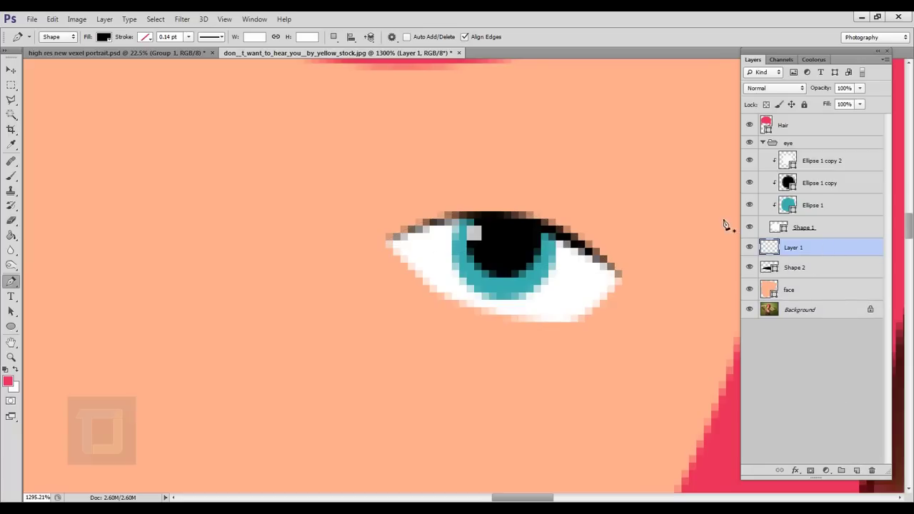
left_click(751, 227)
left_click(752, 227)
Draw a black jagged lower-lash shape about 32 px wide and 14 px high with the Pen tool along the eye's lower lid
left_click(386, 247)
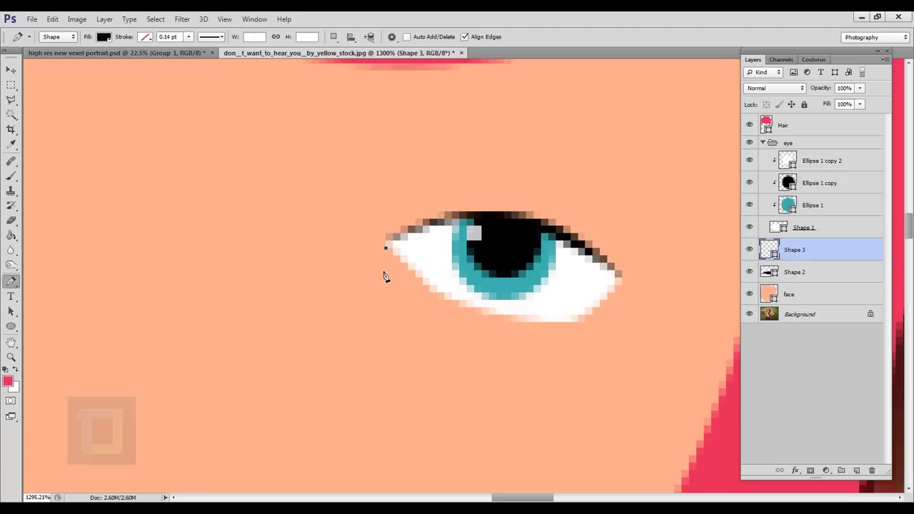
left_click(383, 278)
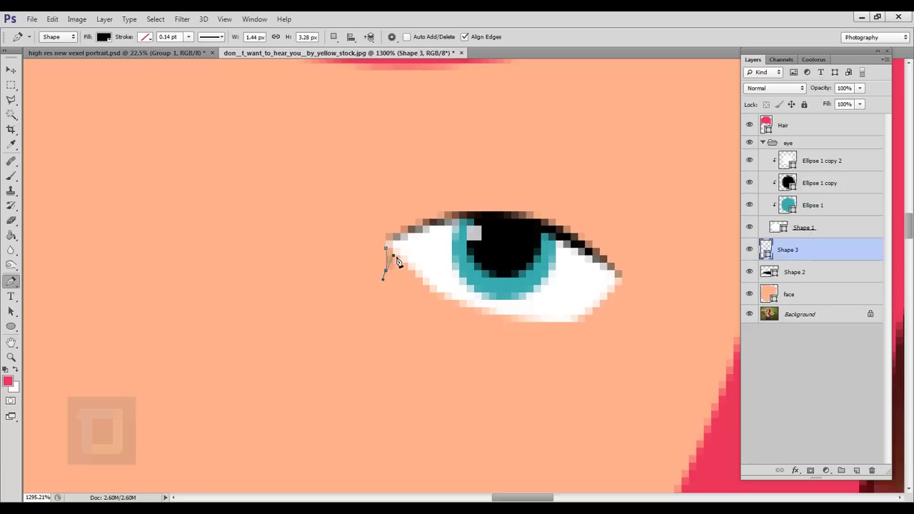
scroll(392, 274, "up", 3)
left_click(397, 281)
left_click_drag(424, 254, 456, 262)
left_click(523, 313)
left_click(521, 381)
left_click(502, 311)
left_click(516, 381)
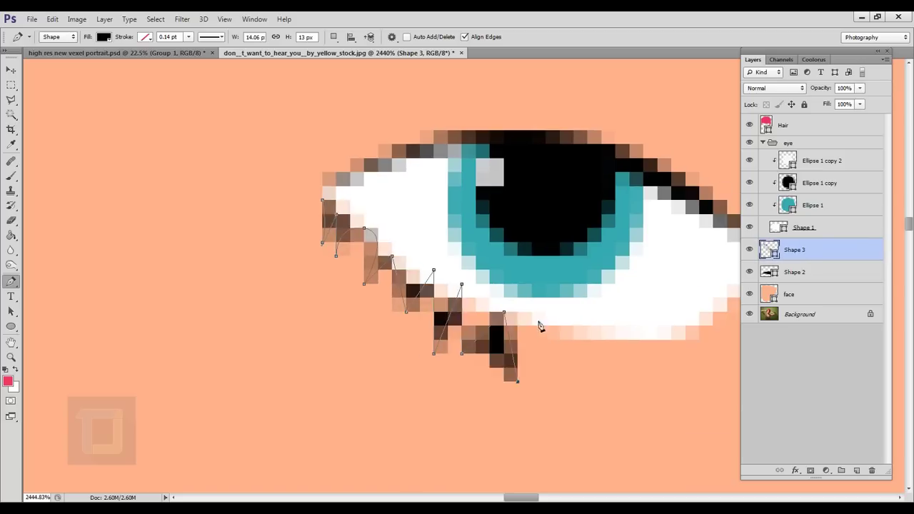
left_click(530, 324)
left_click(558, 366)
left_click(572, 324)
left_click(525, 378)
left_click(246, 210)
scroll(247, 210, "up", 2)
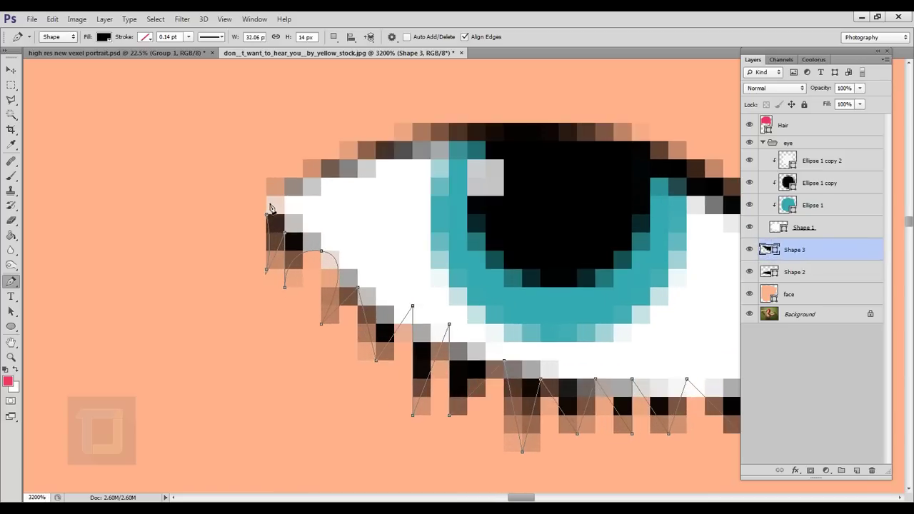
left_click(270, 204)
scroll(480, 241, "down", 11)
left_click(800, 314)
scroll(550, 296, "up", 2)
scroll(551, 296, "down", 1)
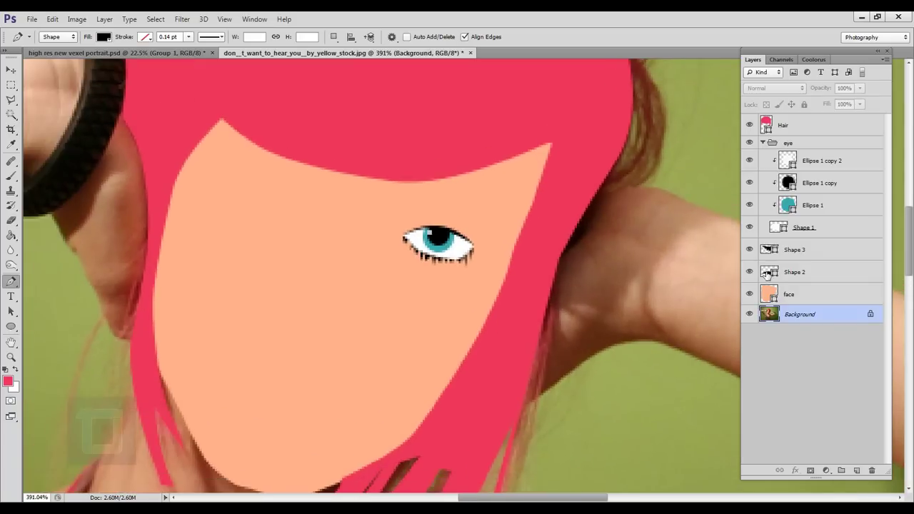
Move the upper-lid and lower-lash shape layers together into the eye group, below the eye-white shape
left_click(810, 274, "ctrl")
left_click(815, 260, "ctrl")
left_click(819, 315, "ctrl")
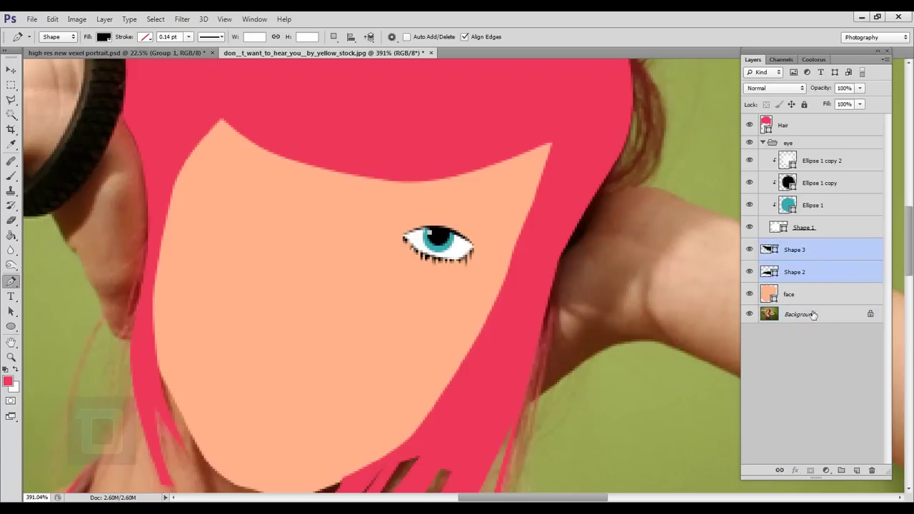
left_click_drag(810, 268, 831, 240)
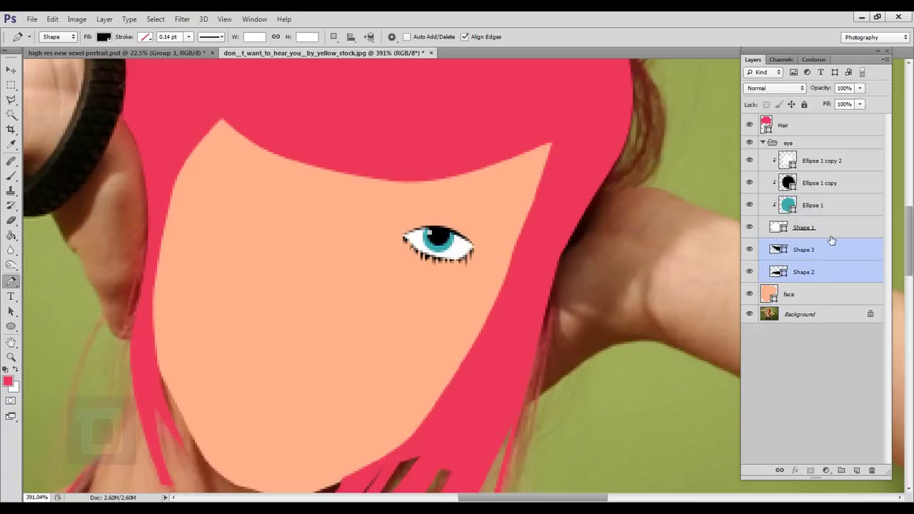
Duplicate the collapsed eye group and, with the face layer hidden, position the copy over the portrait's other eye
left_click(763, 143)
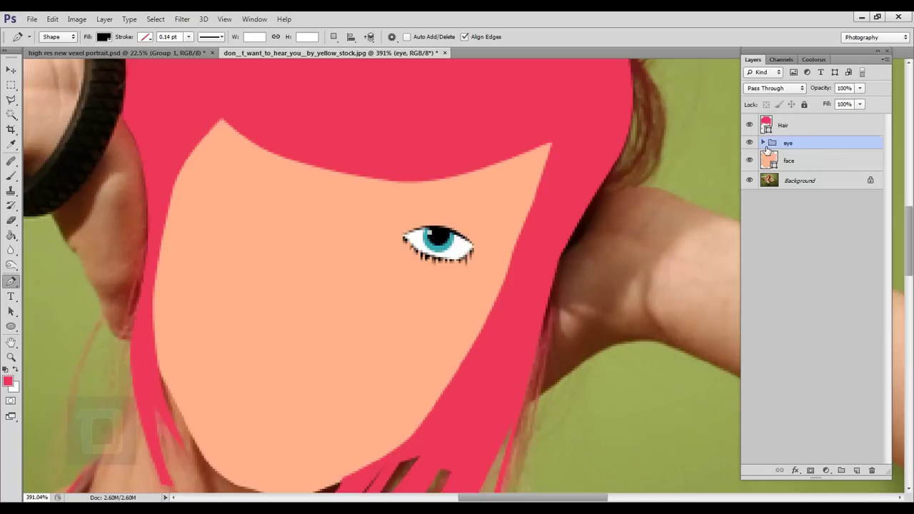
left_click(751, 145)
left_click(763, 143)
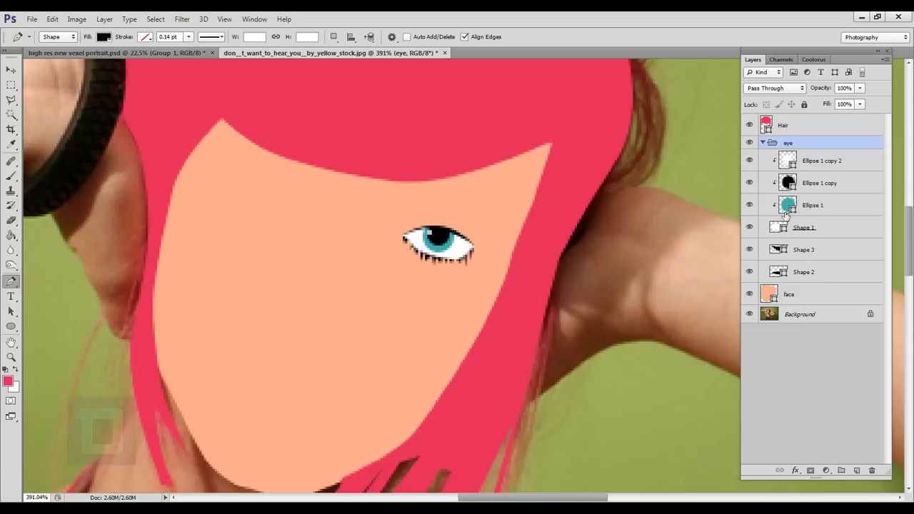
left_click(762, 142)
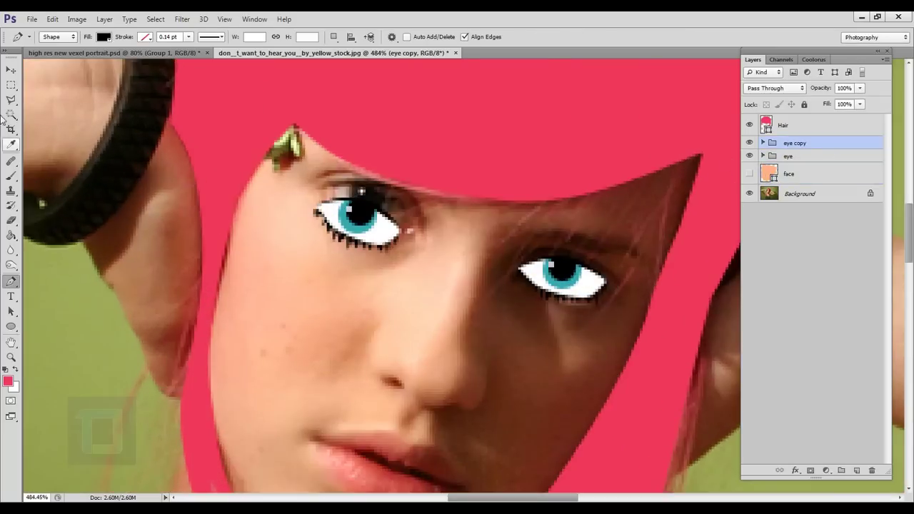
left_click(11, 69)
left_click_drag(436, 231, 446, 219)
On a new layer above the eye groups, draw a black curved eyebrow about 37 by 9 px above the original eye with the Pen tool
scroll(428, 221, "up", 7)
left_click(855, 470)
left_click(10, 281)
left_click(353, 253)
left_click(574, 295)
left_click(569, 302)
left_click_drag(407, 275, 375, 254)
left_click(353, 253)
left_click(353, 253, "ctrl")
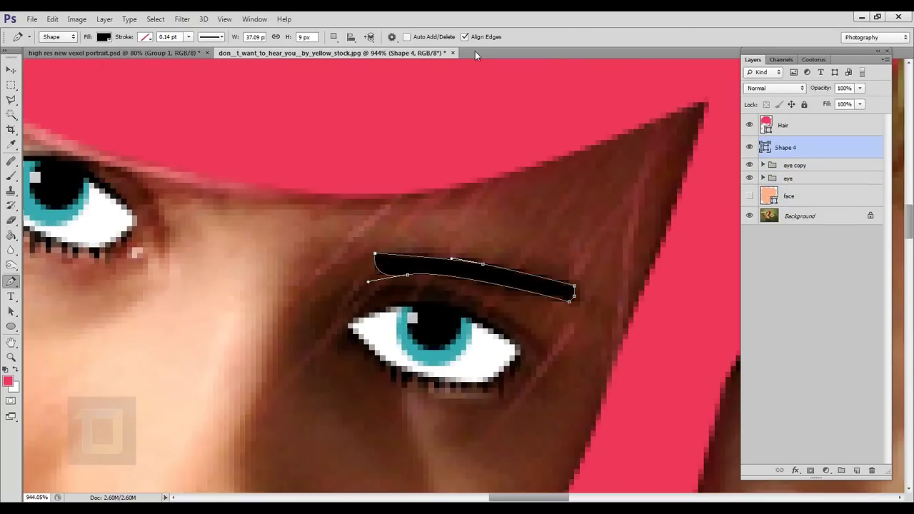
key("Return")
Show the face layer again and review the eyes and eyebrow against it
left_click(749, 196)
scroll(489, 234, "down", 7)
scroll(502, 261, "up", 2)
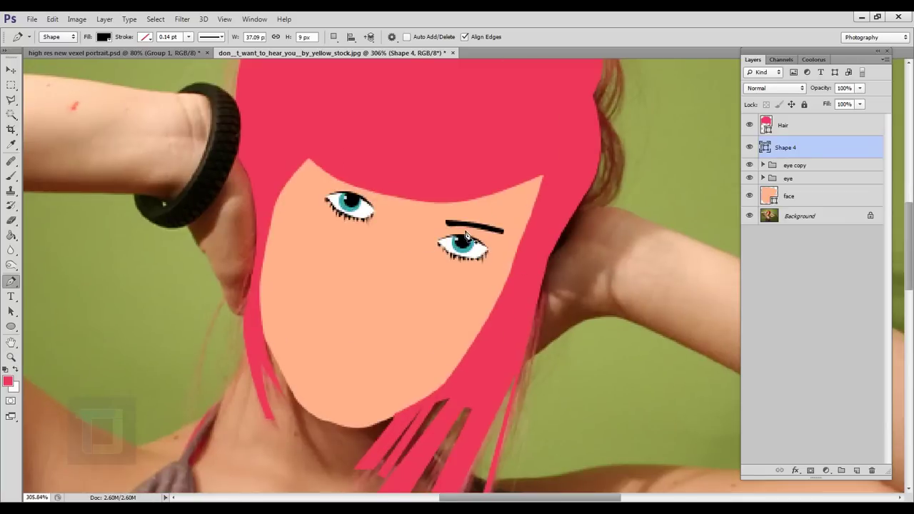
scroll(471, 237, "up", 1)
scroll(477, 238, "down", 1)
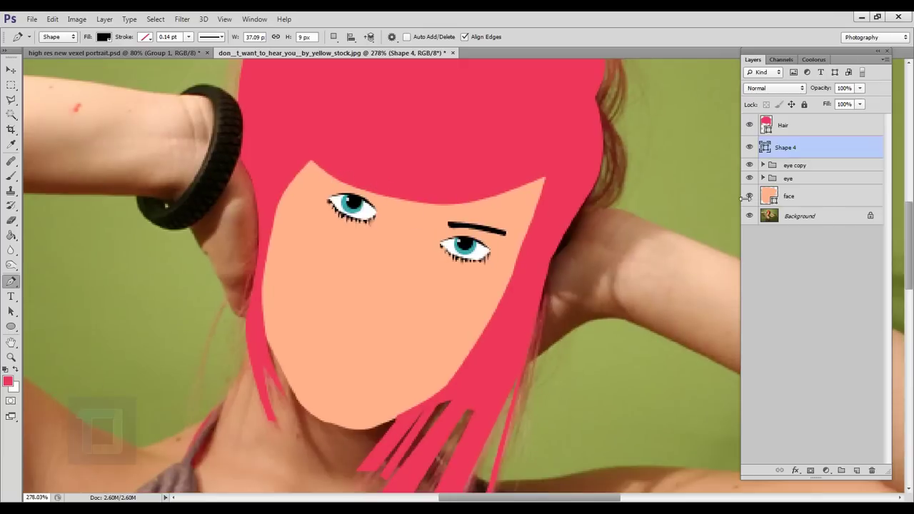
scroll(400, 264, "down", 1)
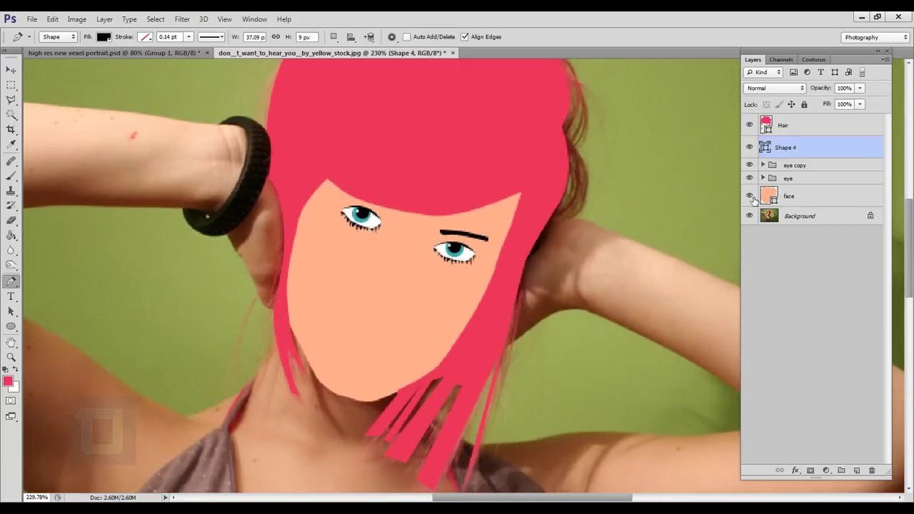
Hide the face, eyebrow and both eye groups so the photo's nose and mouth can be traced
left_click(749, 196)
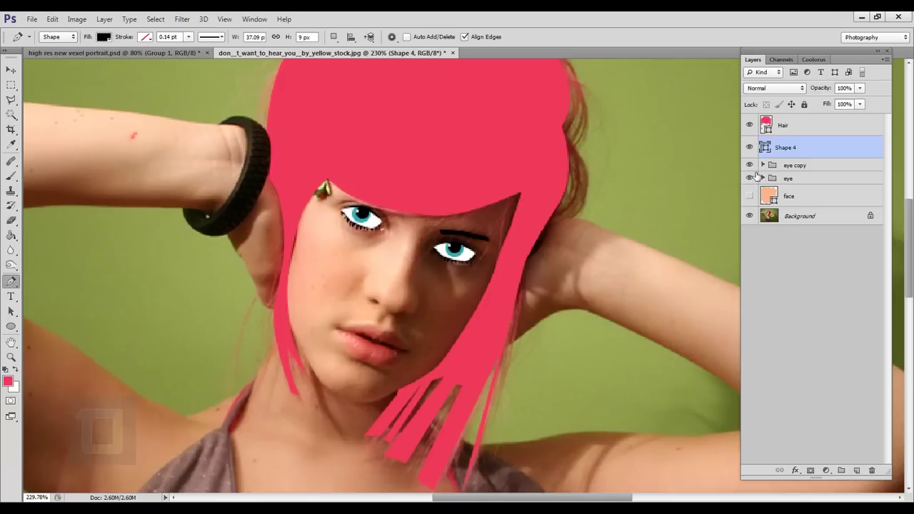
left_click(748, 146)
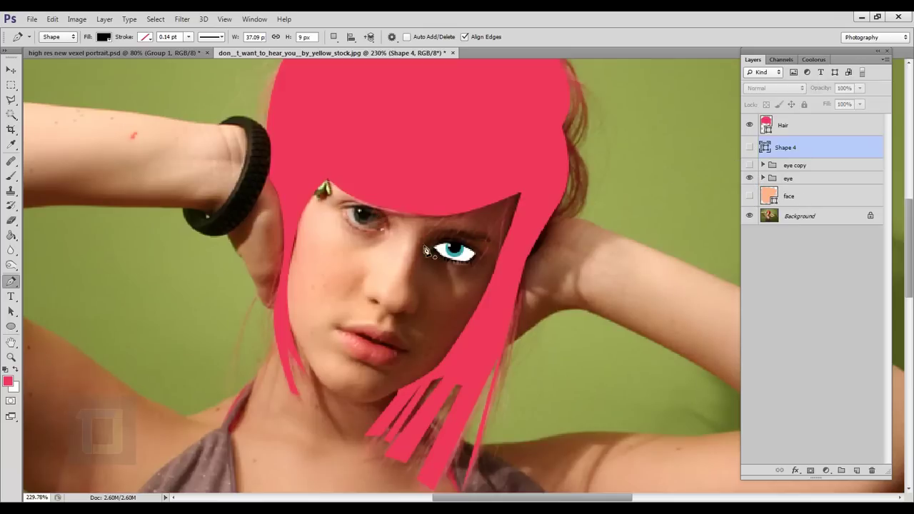
left_click(749, 178)
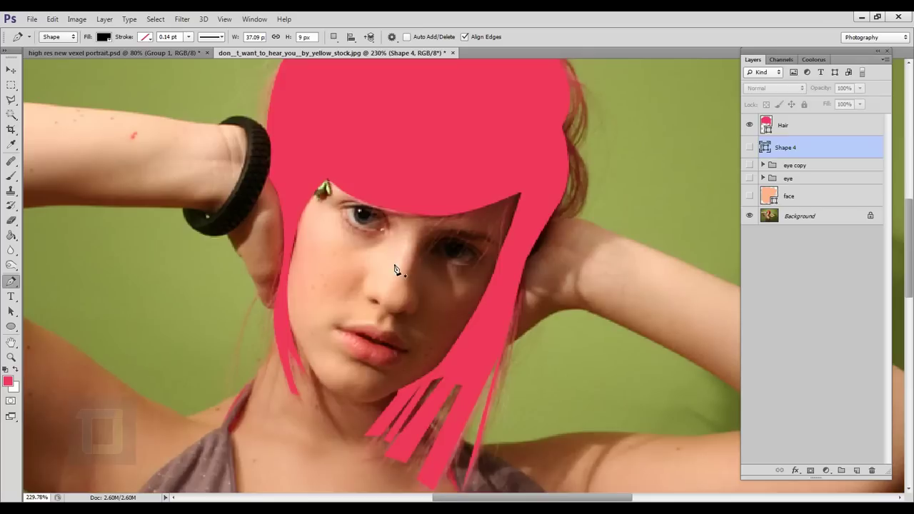
scroll(401, 272, "up", 1)
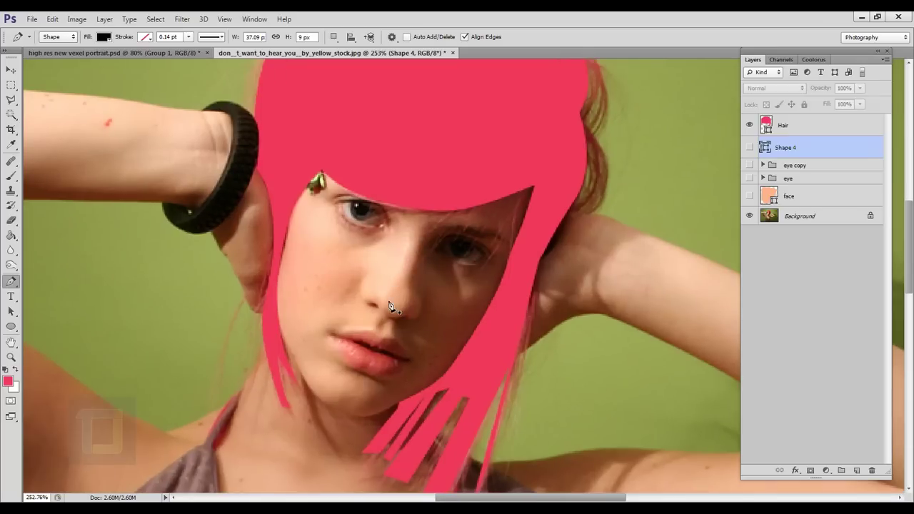
scroll(397, 307, "up", 3)
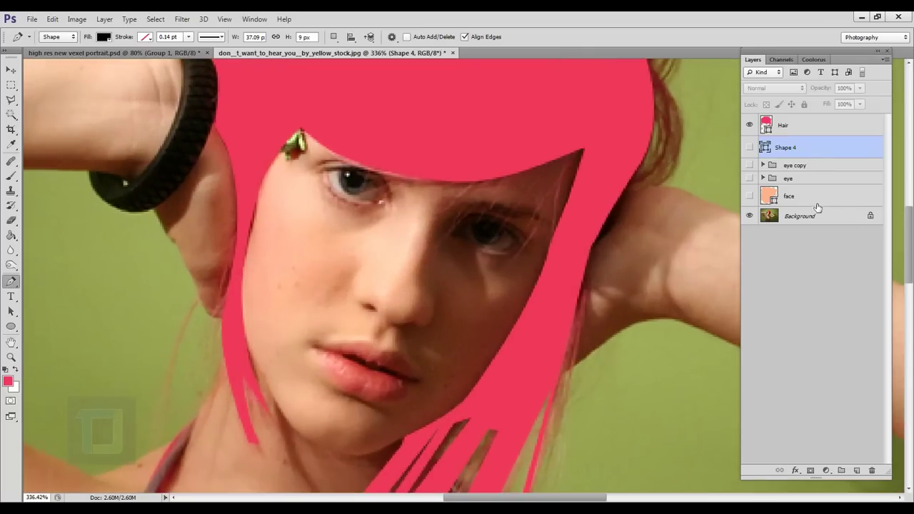
Add a new layer above the eyebrow shape and name it Nose
left_click(857, 471)
double_click(796, 145)
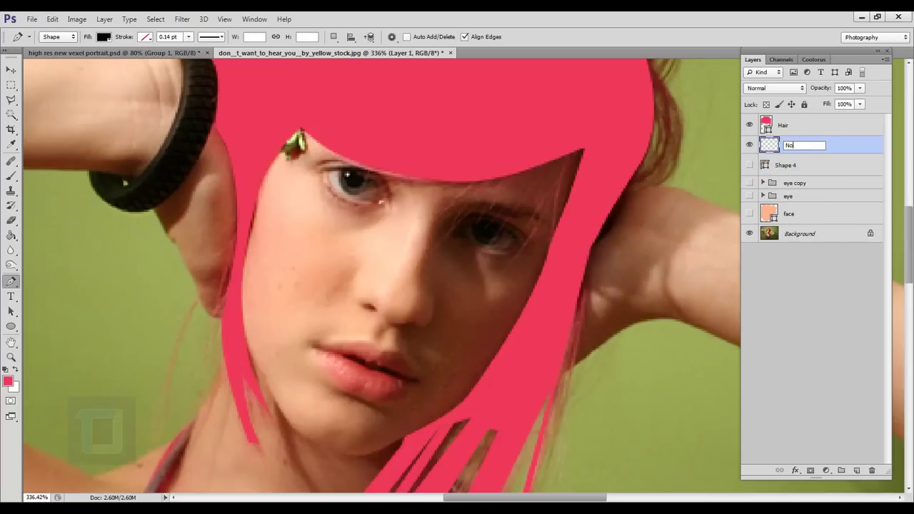
key("Return")
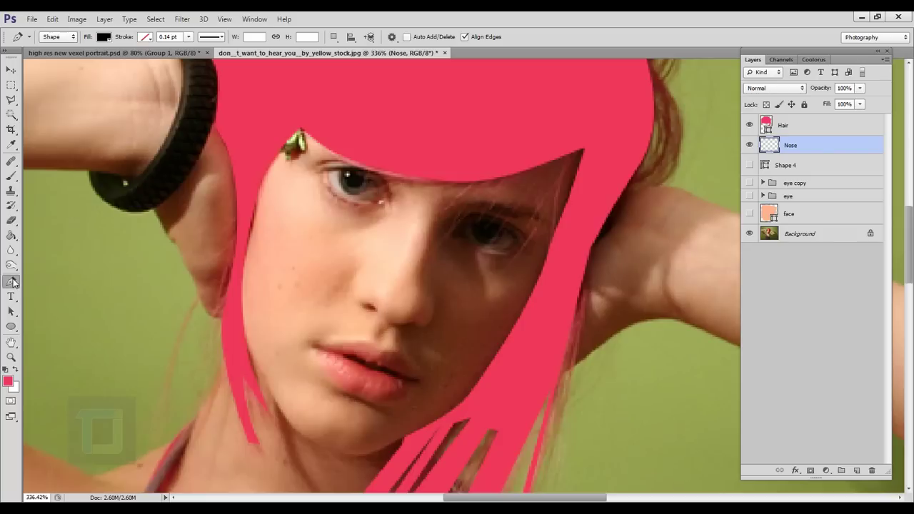
Draw a thin black curved sliver about 3 px wide and 21 px high with the Pen tool along the shaded side of the nose
scroll(452, 281, "up", 1)
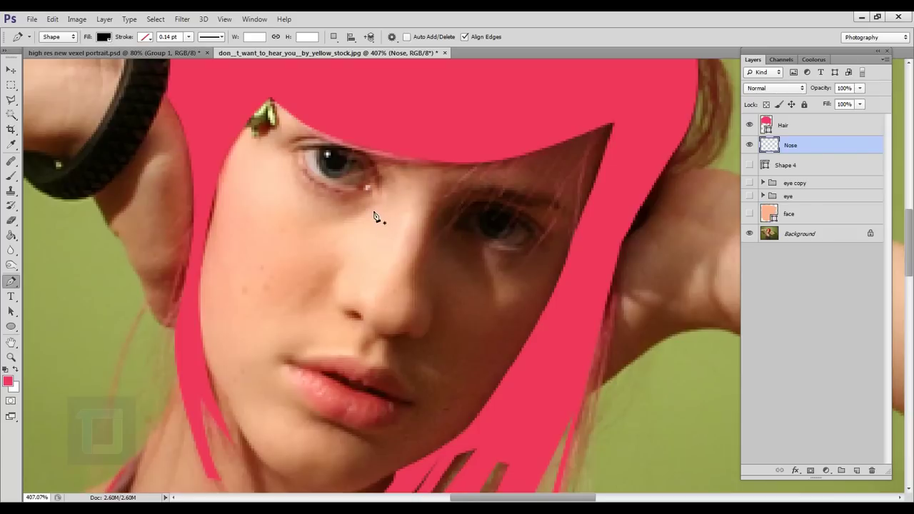
scroll(439, 275, "up", 1)
left_click_drag(471, 277, 451, 277)
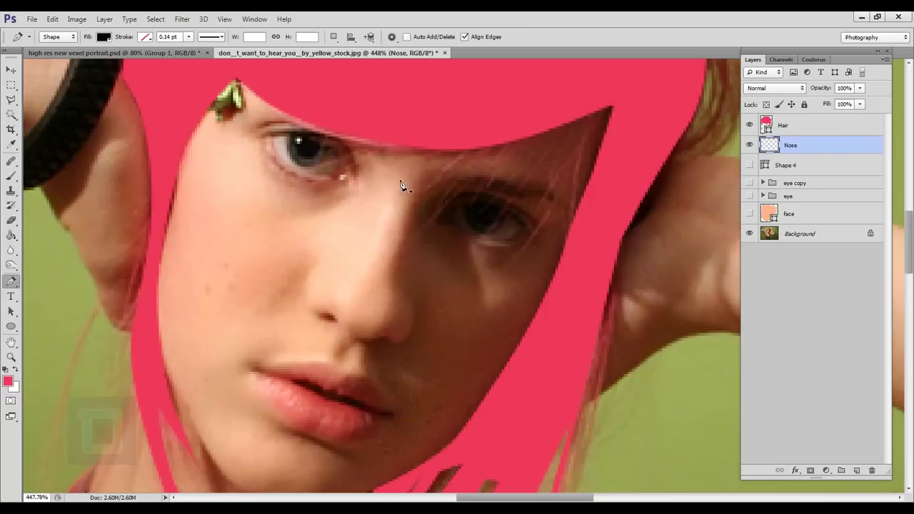
scroll(426, 267, "up", 1)
scroll(425, 270, "down", 1)
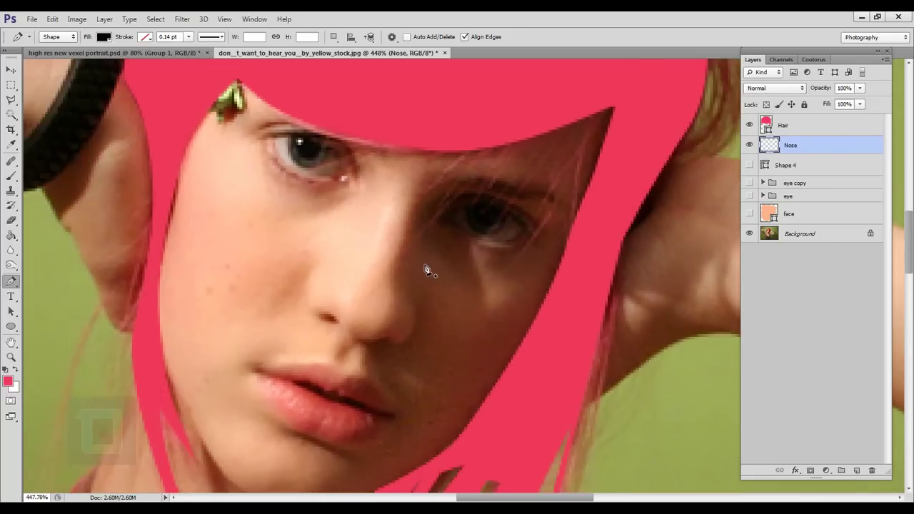
scroll(426, 270, "up", 1)
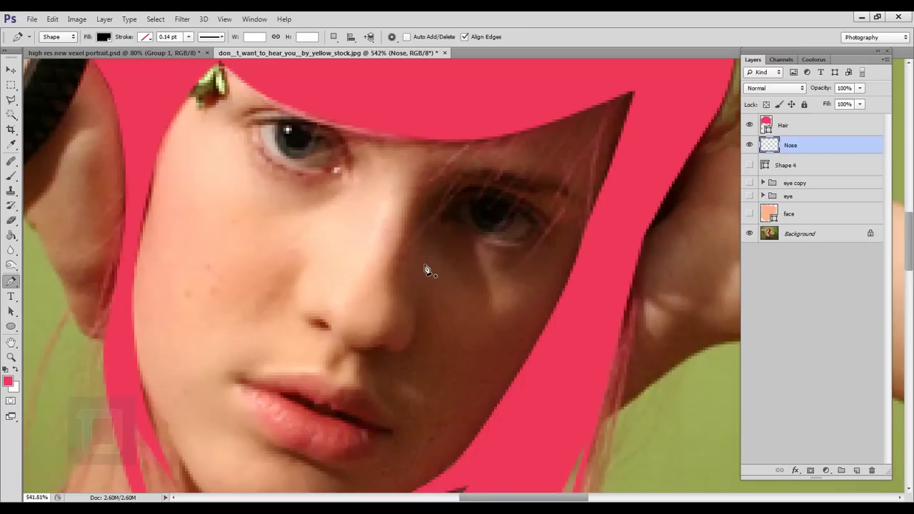
scroll(426, 270, "up", 1)
scroll(426, 270, "down", 1)
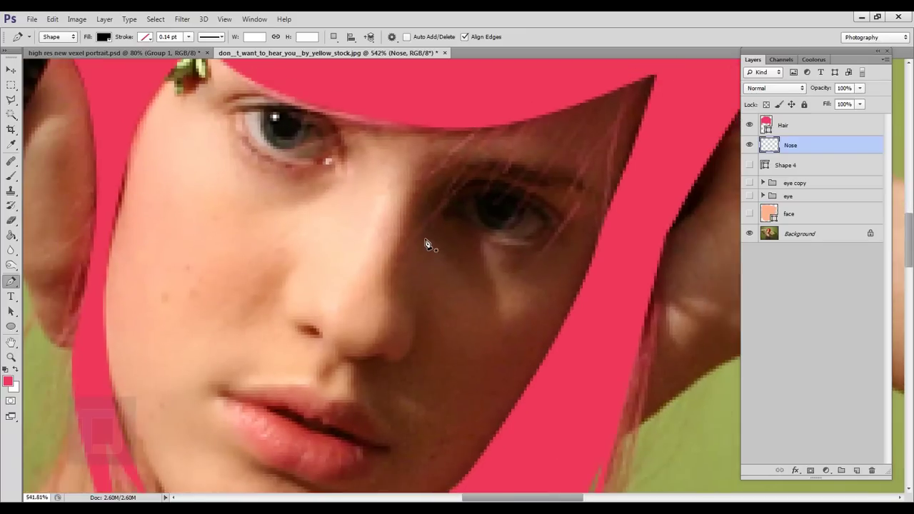
scroll(423, 270, "up", 1)
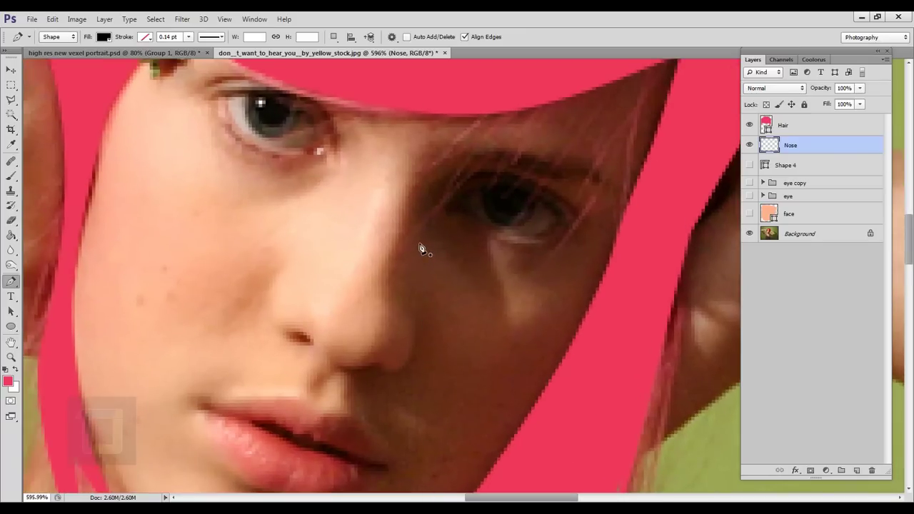
left_click(419, 244)
left_click_drag(411, 314, 416, 333)
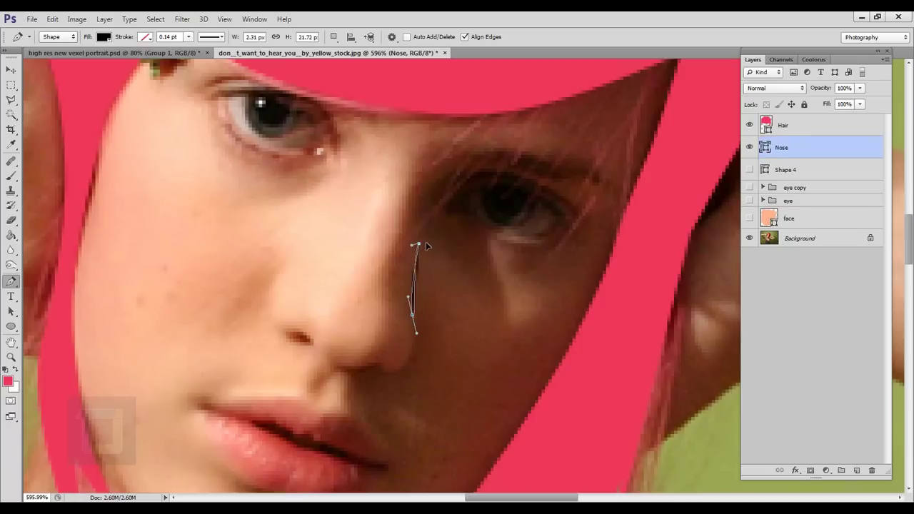
left_click(420, 244)
scroll(427, 277, "up", 3)
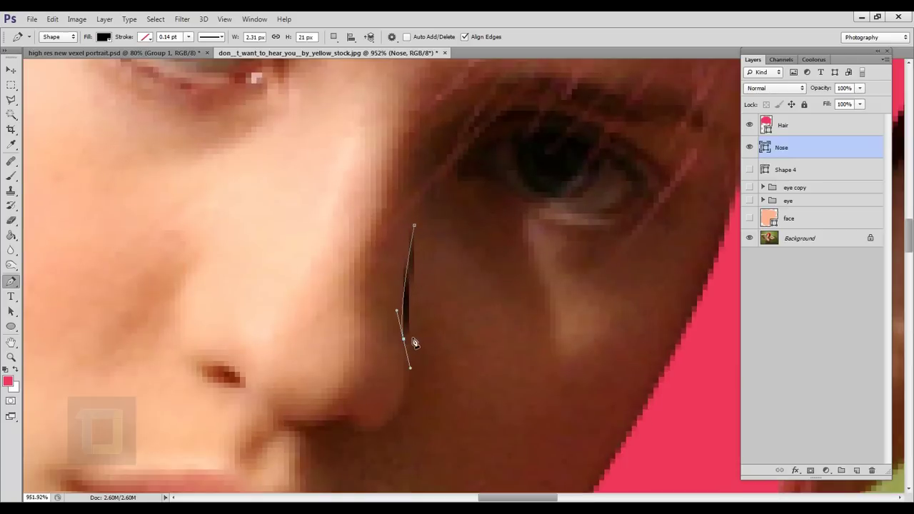
left_click(403, 340, "alt")
left_click_drag(414, 226, 437, 155)
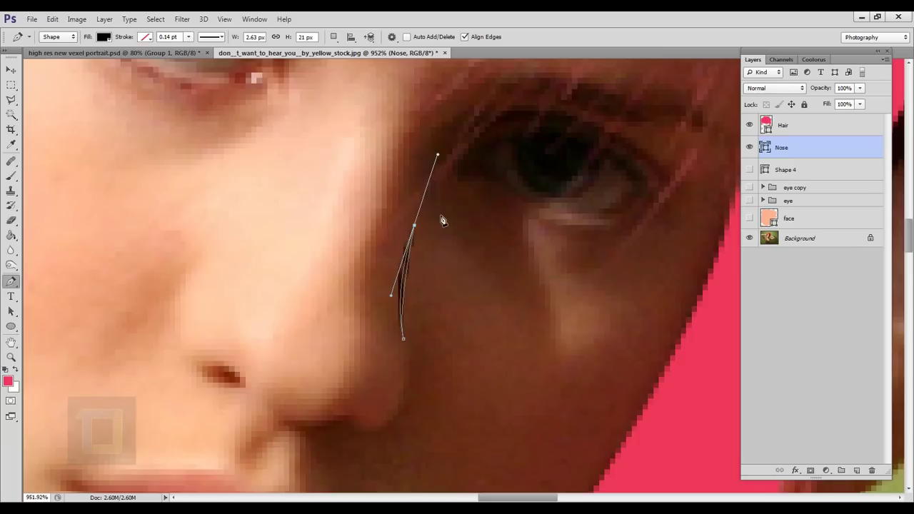
key("Return")
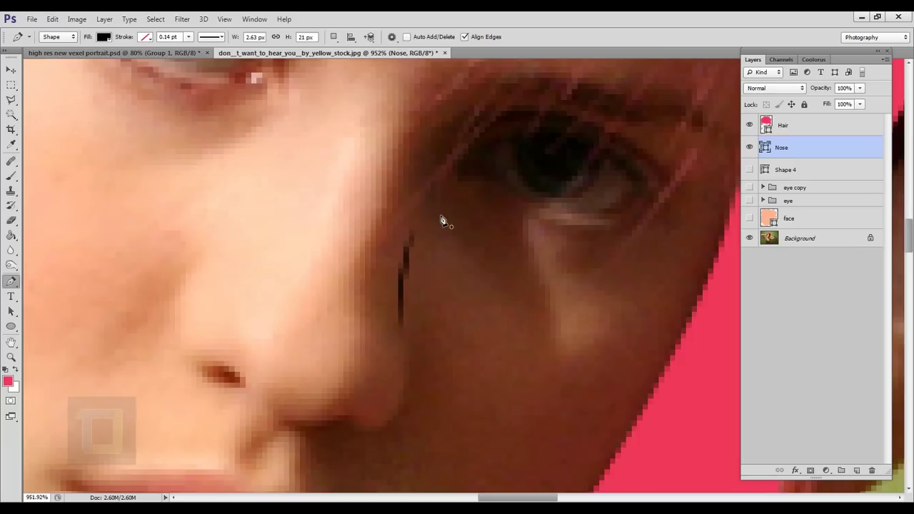
scroll(442, 218, "down", 3)
scroll(404, 322, "up", 2)
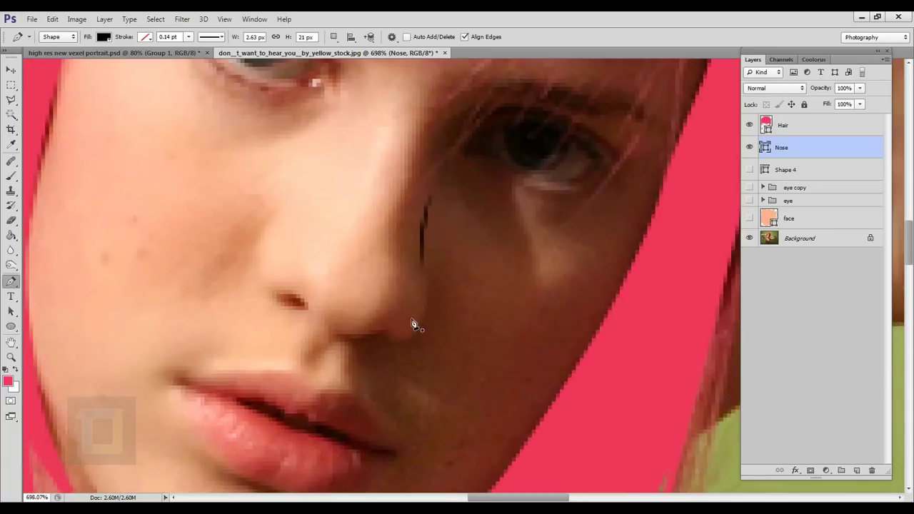
scroll(332, 347, "up", 2)
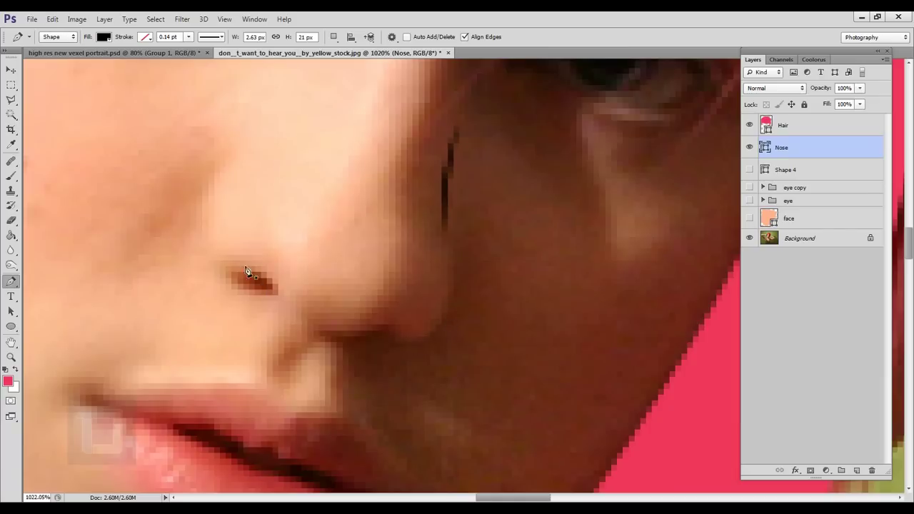
Start a black Pen tool shape at the shaded side of the nose tip and trace its upper edge along the underside and shaded nostril
left_click(442, 323)
left_click_drag(401, 342, 371, 333)
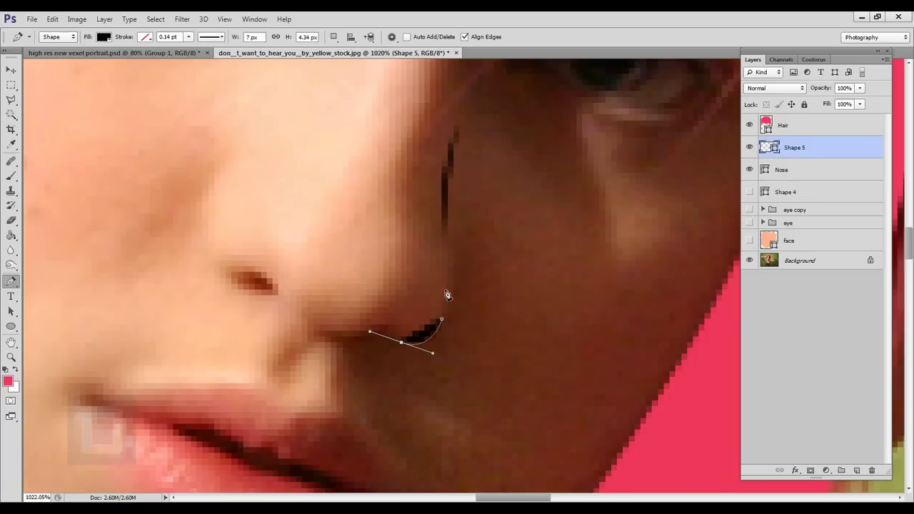
scroll(383, 356, "up", 2)
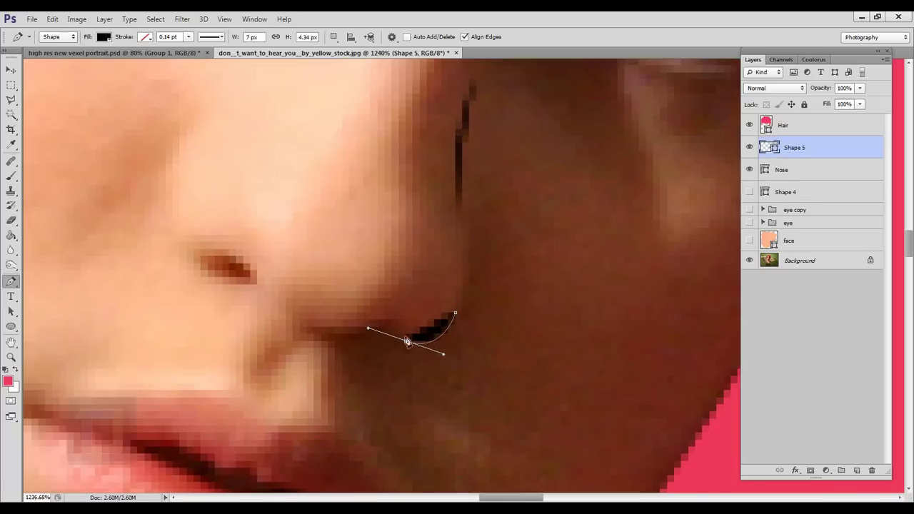
left_click(404, 348)
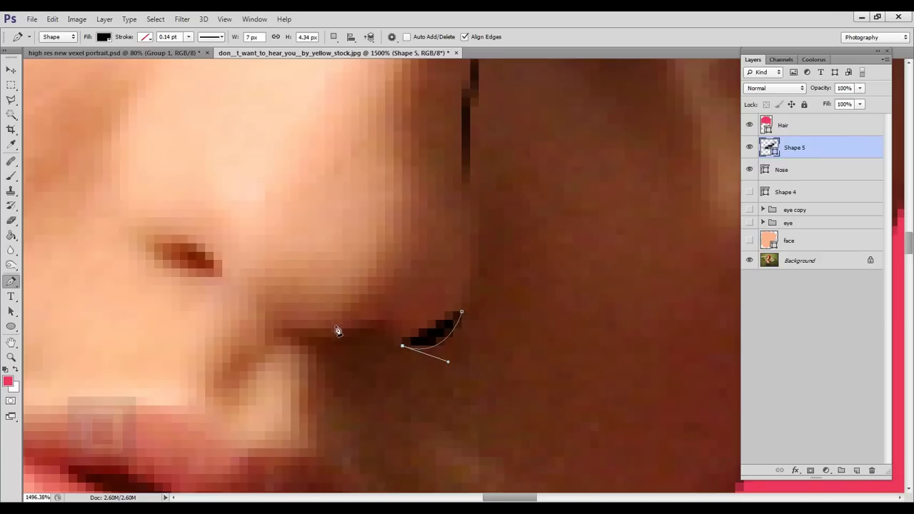
left_click_drag(385, 320, 368, 318)
left_click_drag(325, 328, 295, 345)
left_click(324, 328, "alt")
left_click(316, 337)
left_click_drag(240, 294, 229, 285)
Continue the nose outline over the lit nostril and up around that nostril's wing, turning back at its upper end
scroll(249, 320, "down", 2)
left_click_drag(307, 340, 161, 331)
scroll(256, 334, "up", 3)
scroll(264, 300, "down", 3)
left_click_drag(208, 233, 213, 184)
left_click_drag(248, 153, 298, 129)
left_click(249, 154, "alt")
left_click_drag(208, 225, 183, 275)
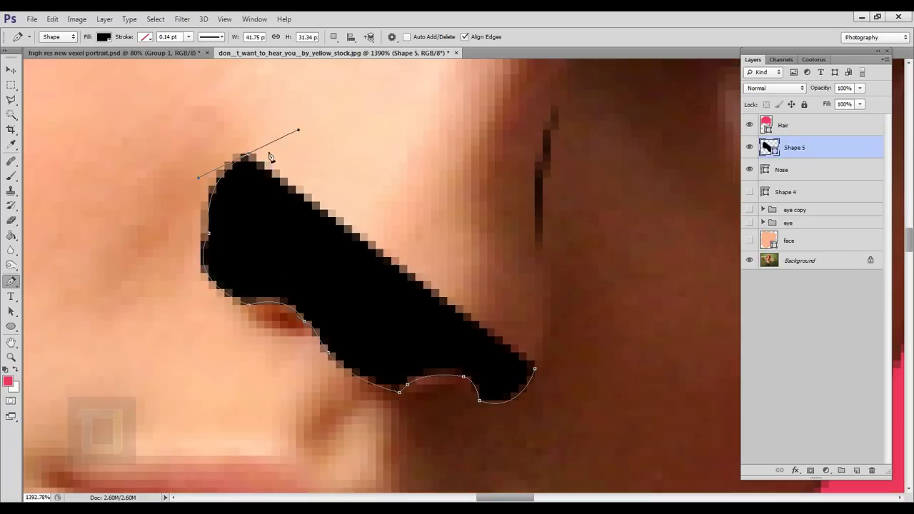
Undo the last misplaced outline points and lower the nose outline shape's opacity to 23%
key("ctrl+alt+z")
scroll(231, 265, "up", 3)
left_click_drag(244, 328, 364, 434)
key("ctrl+alt+z")
left_click_drag(329, 360, 341, 366)
left_click_drag(823, 89, 787, 90)
Trace the return edge below both nostrils to close the outline, about 42 px wide and 32 px high, and restore its opacity to 100%
left_click_drag(344, 362, 321, 318)
left_click(316, 317)
left_click_drag(369, 379, 376, 384)
key("ctrl+alt+z")
left_click_drag(432, 401, 440, 402)
left_click_drag(539, 412, 574, 416)
left_click(538, 411, "alt")
left_click_drag(612, 369, 619, 324)
left_click(613, 369, "alt")
left_click(613, 359)
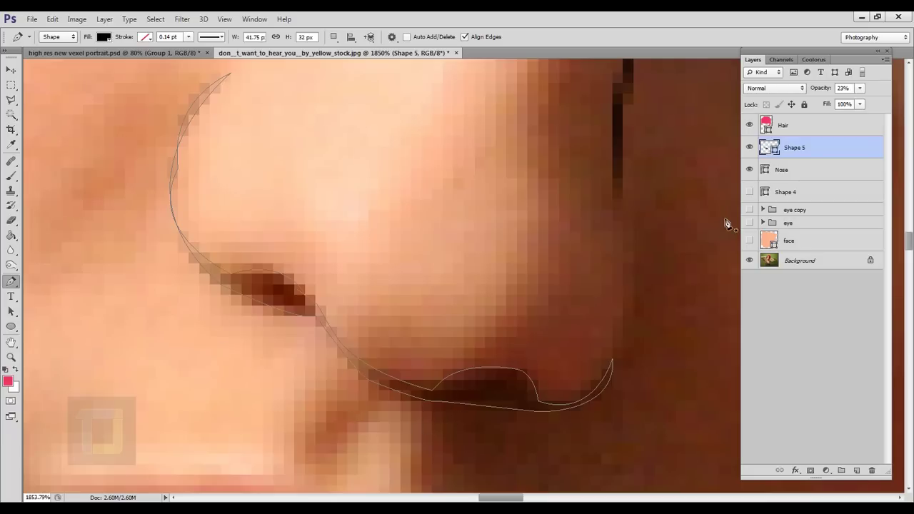
left_click_drag(820, 93, 903, 100)
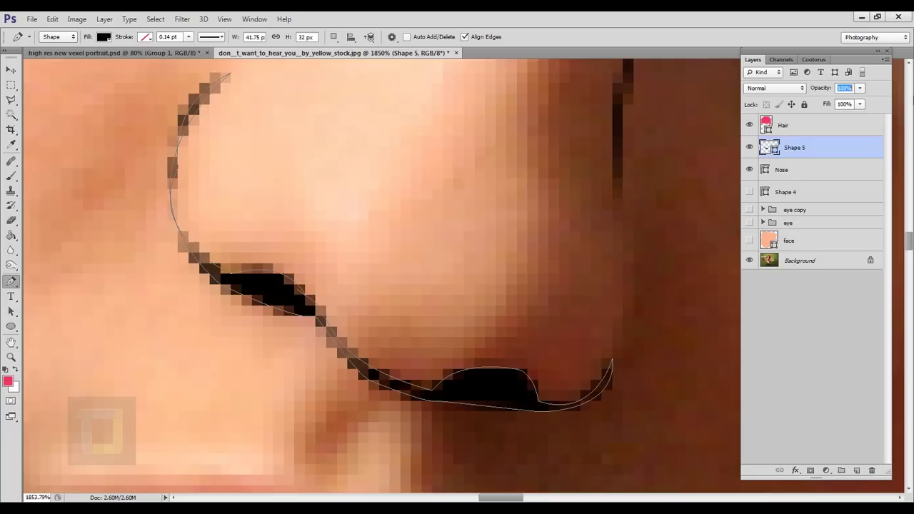
Show the face, both eye groups and the eyebrow shape again and view the nose against them
scroll(469, 243, "down", 7)
scroll(469, 245, "down", 4)
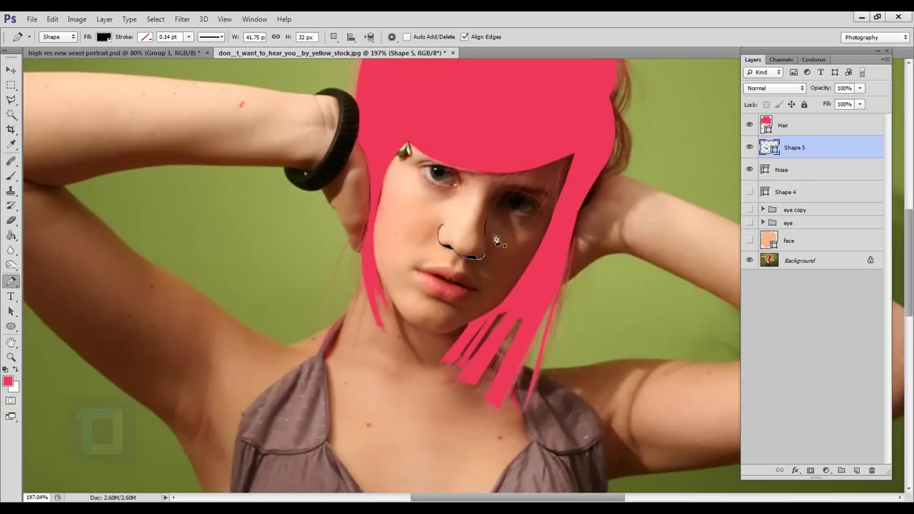
left_click(750, 242)
left_click_drag(752, 223, 752, 191)
scroll(473, 227, "down", 2)
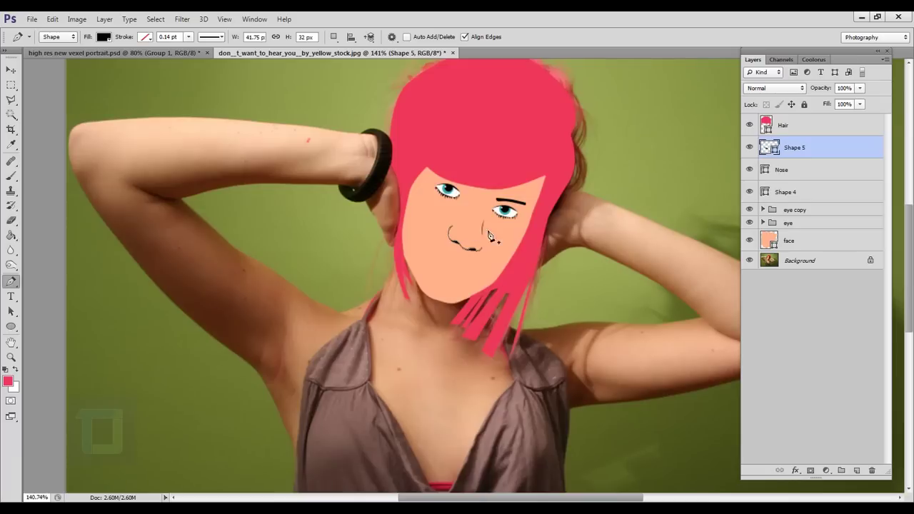
scroll(479, 254, "up", 5)
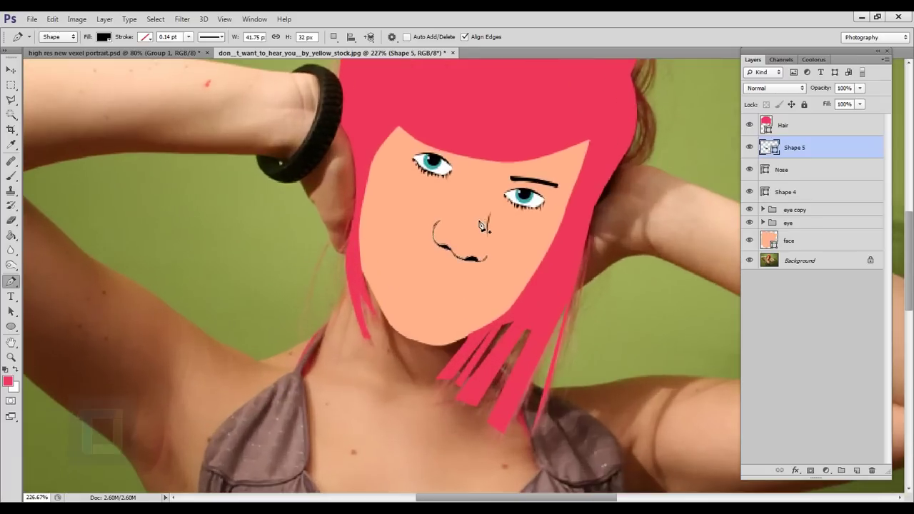
Deselect the nose path and toggle the two nose shapes and the eyebrow shape to check what each layer holds
left_click(800, 260)
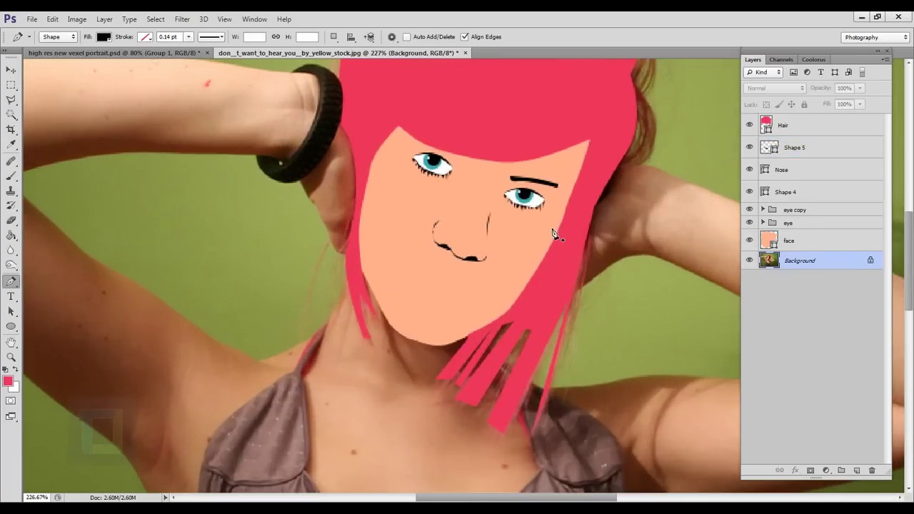
scroll(537, 220, "up", 2)
scroll(546, 232, "down", 1)
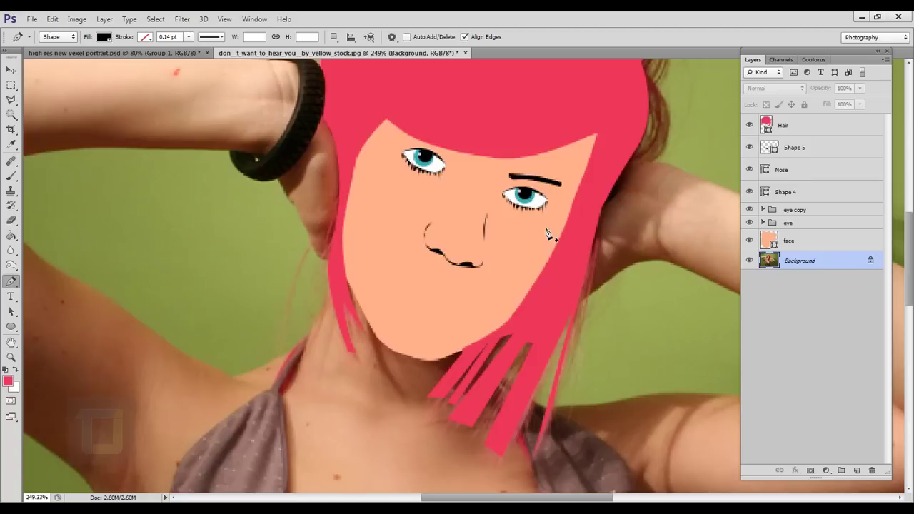
left_click(749, 148)
left_click(750, 170)
left_click(751, 192)
left_click(749, 170)
left_click(749, 148)
Merge the two nose shape layers into one and name it nose
left_click(793, 169)
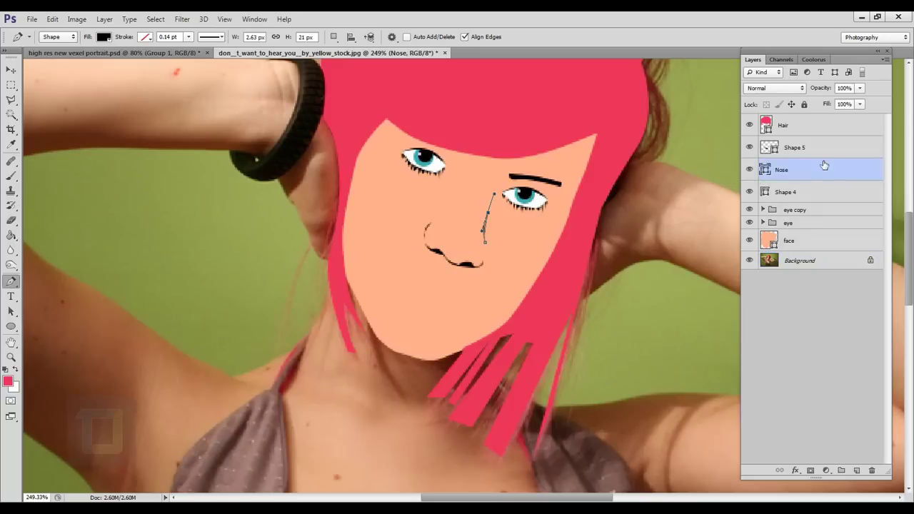
left_click(813, 148, "shift")
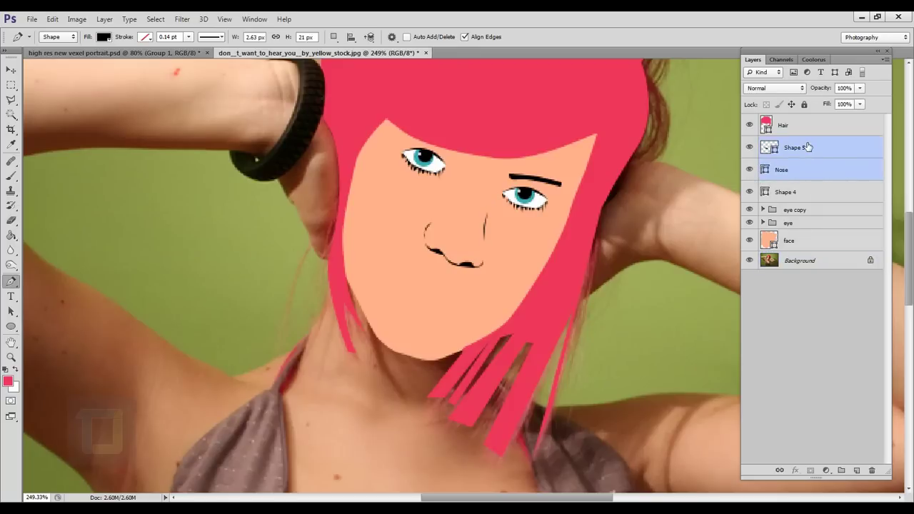
key("ctrl+e")
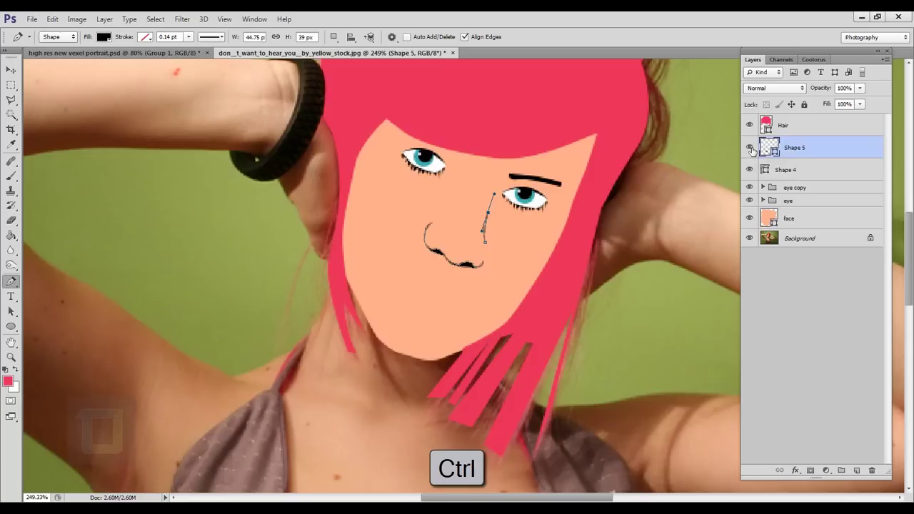
double_click(794, 147)
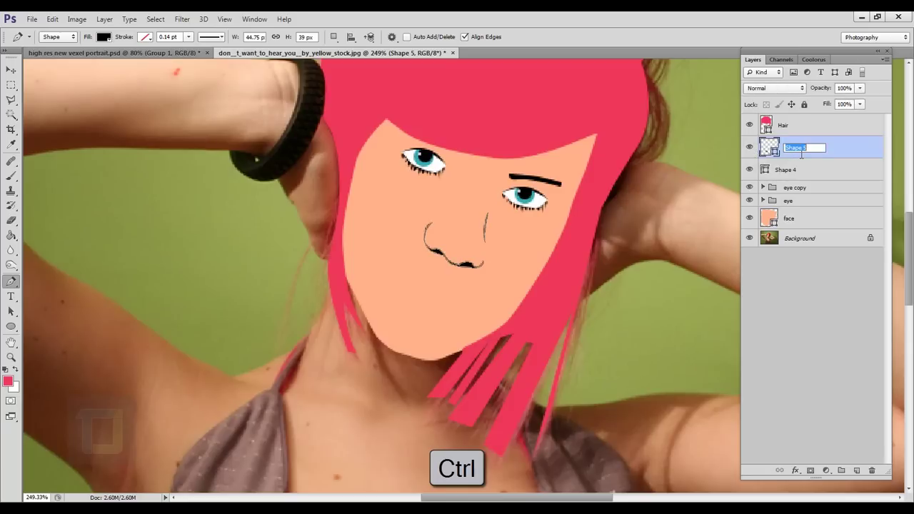
type("nose")
key("Return")
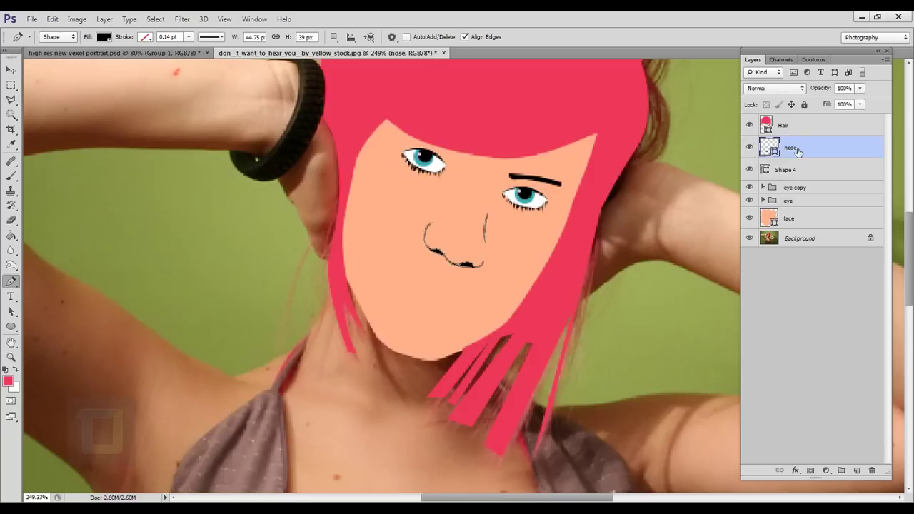
Show only the photo and trace the upper lip's edge with the Pen tool from the lit mouth corner across the central dip
scroll(516, 264, "up", 2)
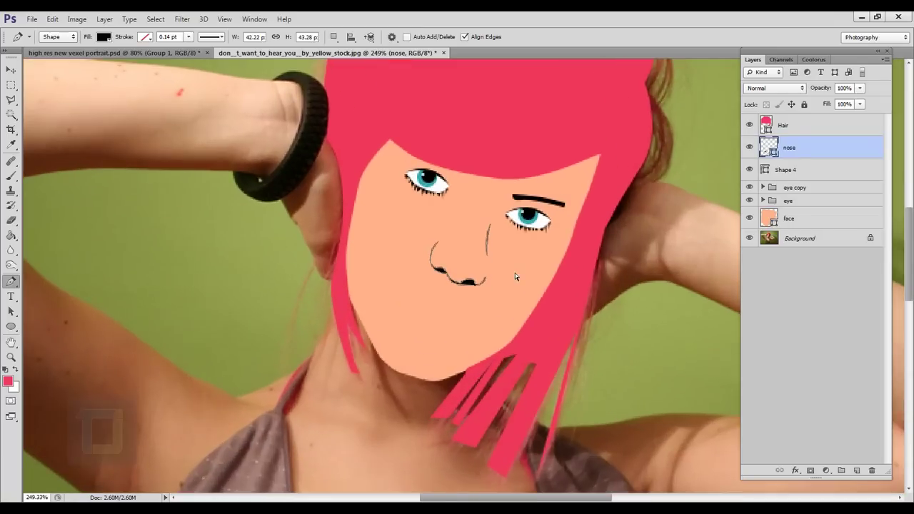
scroll(516, 275, "down", 2)
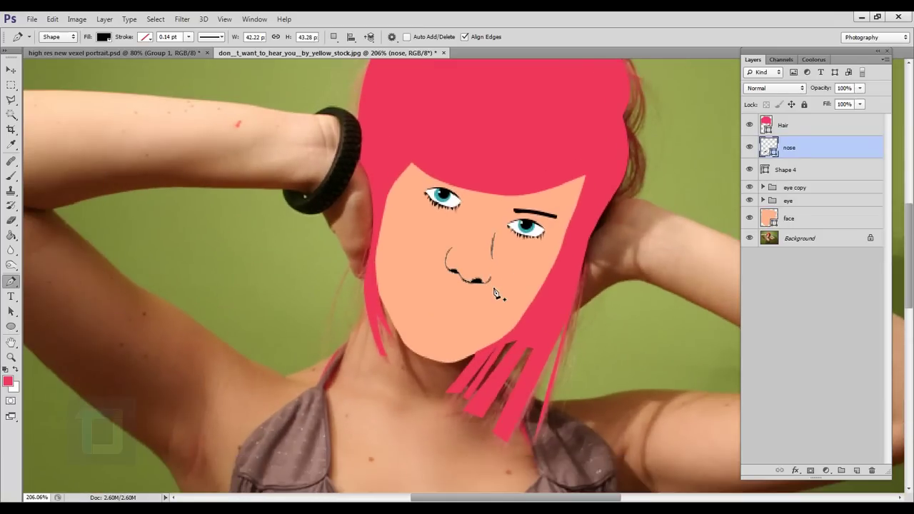
scroll(494, 289, "down", 2)
scroll(494, 289, "up", 3)
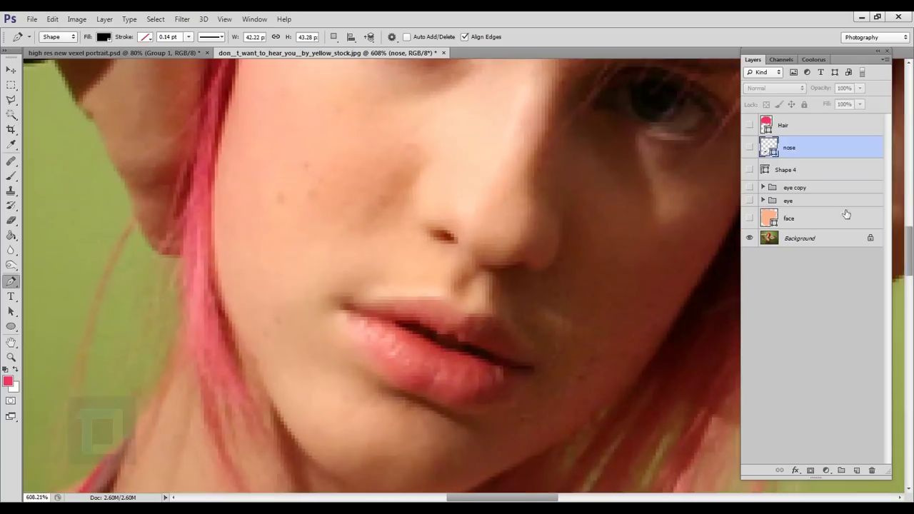
left_click(338, 315)
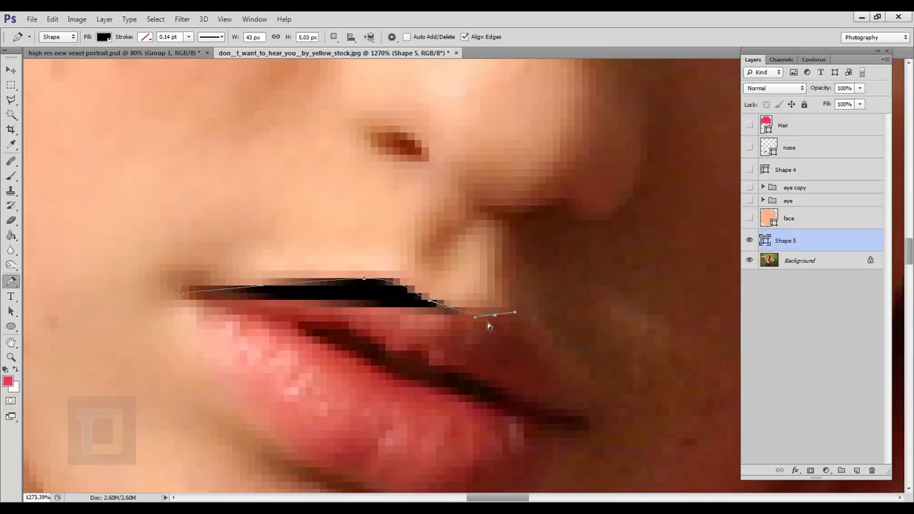
key("ctrl+alt+z")
key("ctrl+alt+z")
left_click(399, 271)
left_click(444, 308)
left_click_drag(495, 308, 508, 309)
Close the lip outline around the shaded corner and lower lip, about 56 px wide and 31 px high, and fill it coral red
left_click_drag(500, 400, 504, 274)
left_click_drag(593, 291, 606, 302)
left_click(592, 290, "alt")
left_click(579, 301)
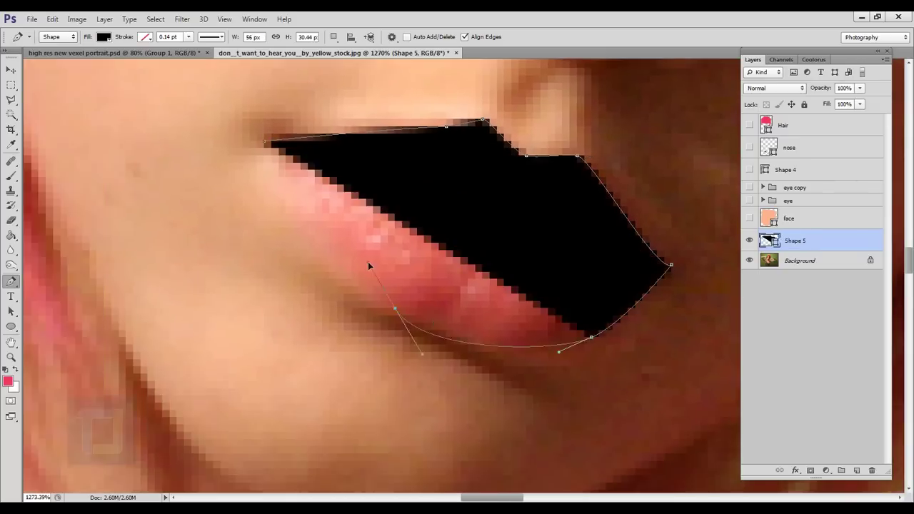
left_click(275, 184)
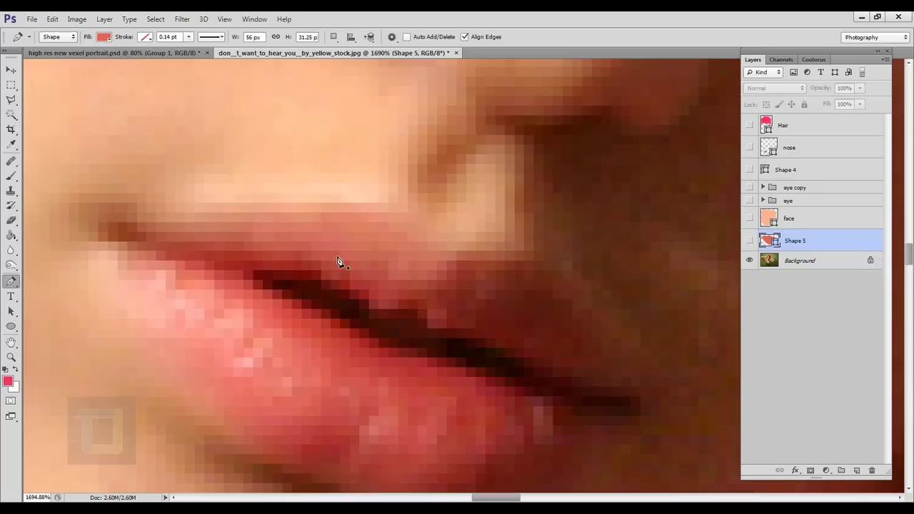
Draw a narrow pointed shape with the Pen tool over the dark gap between the lips
left_click(254, 281)
left_click_drag(446, 368, 513, 384)
left_click(534, 386)
mouse_move(477, 336)
left_mouse_down()
mouse_move(440, 324)
mouse_move(433, 300)
left_mouse_up()
left_click_drag(254, 281, 241, 280)
mouse_move(477, 336)
left_mouse_down()
mouse_move(466, 339)
mouse_move(473, 349)
left_mouse_up()
Show the lip shape again and set the mouth gap's fill to a dark reddish brown
left_click(749, 262)
double_click(768, 240)
left_click(897, 220)
Group the lip shape and the mouth gap shape and name the group lips
left_click(811, 262, "ctrl")
key("ctrl+g")
double_click(794, 237)
type("lips")
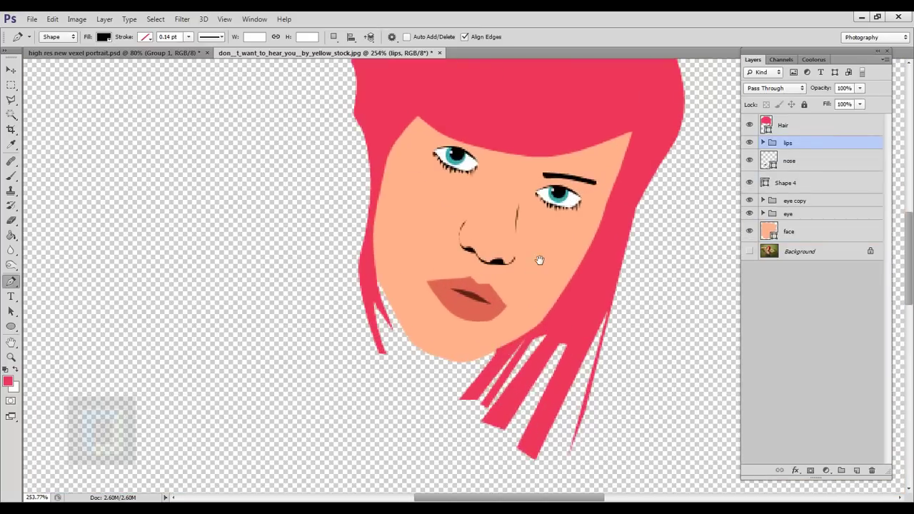
Add a new layer and move it below the face layer, directly above the Background
left_click_drag(539, 260, 526, 302)
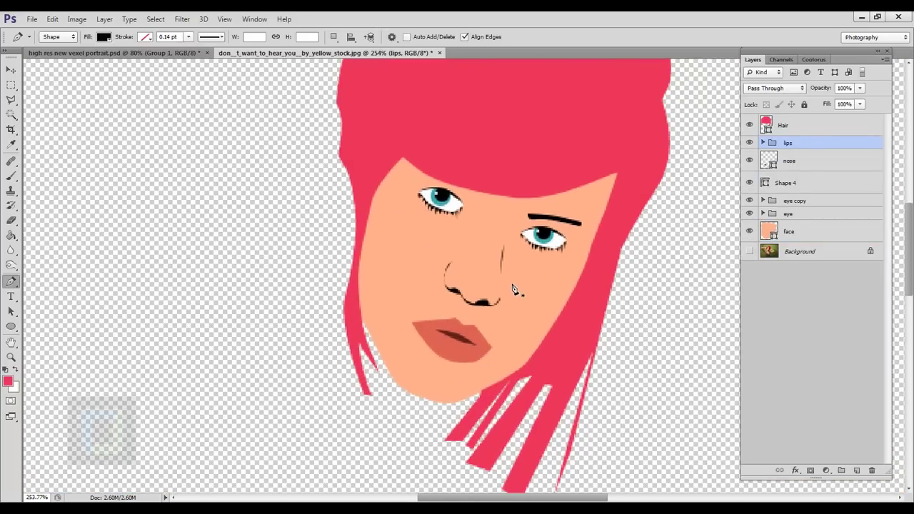
scroll(512, 288, "up", 1)
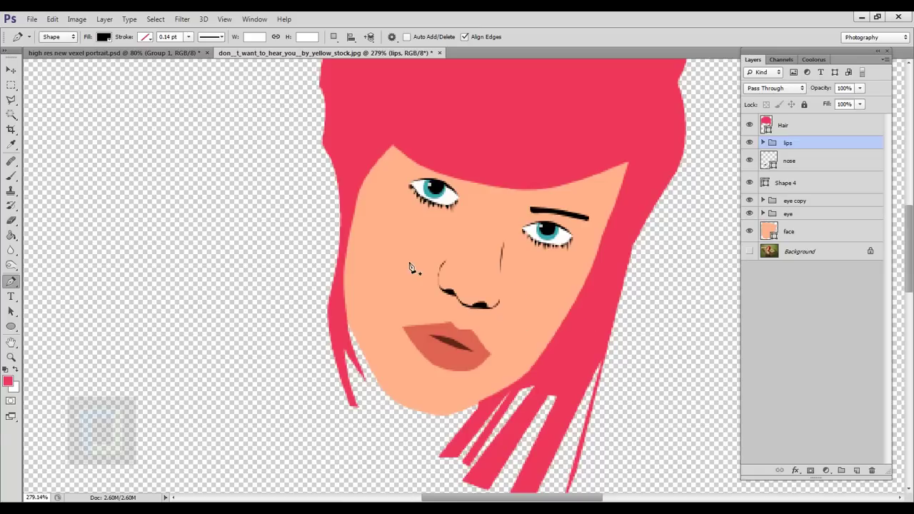
scroll(487, 227, "down", 10)
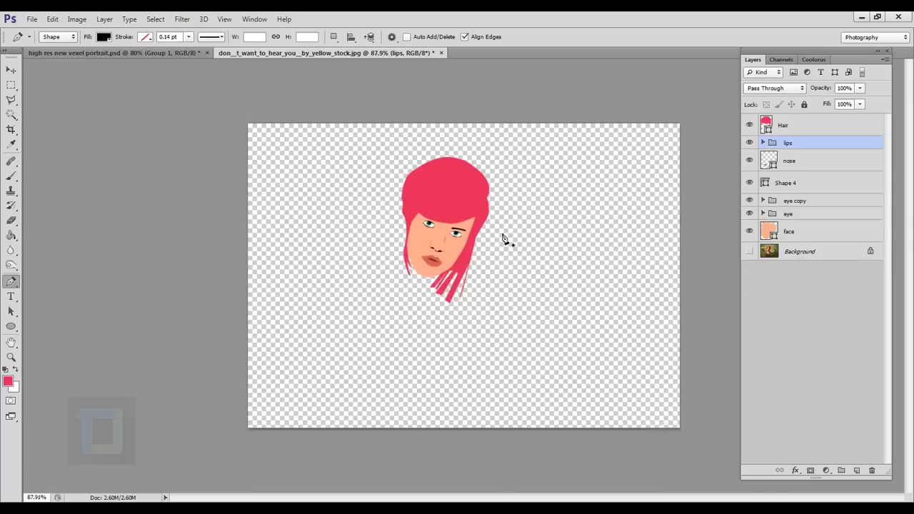
scroll(503, 239, "up", 1)
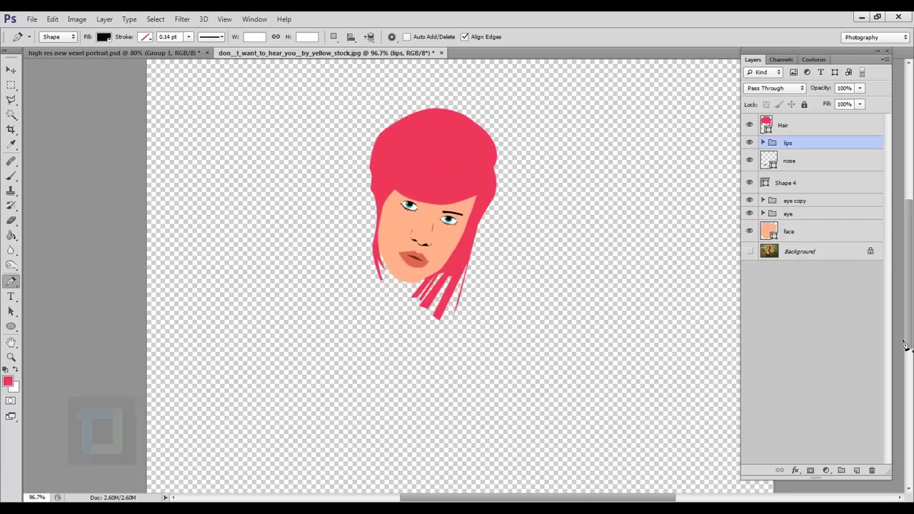
left_click(858, 474)
left_click_drag(827, 147, 828, 287)
left_click_drag(822, 146, 821, 257)
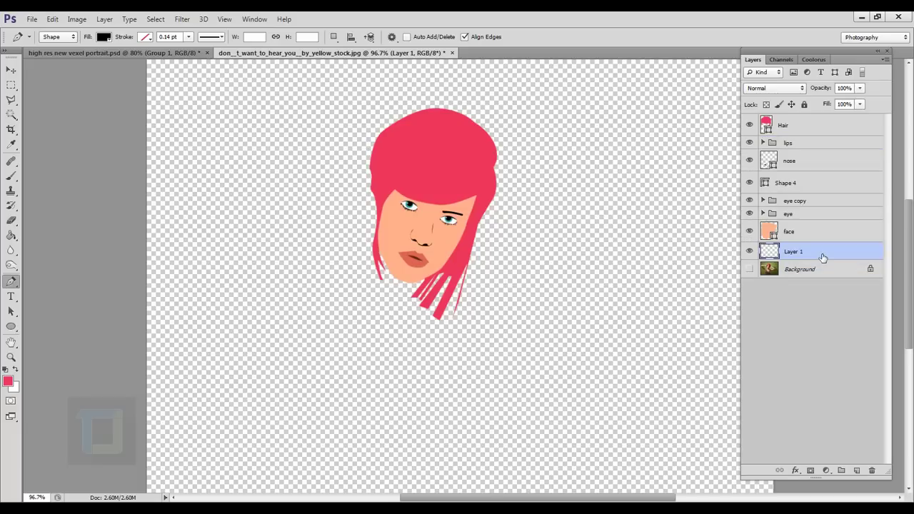
Fill the new layer with white using the Paint Bucket tool and check the portrait against it
left_click(11, 235)
left_click(15, 369)
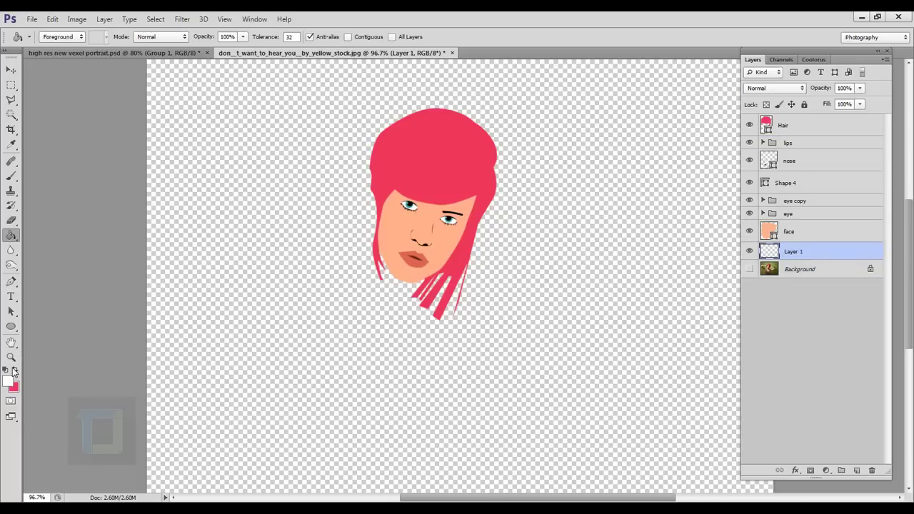
left_click(487, 340)
scroll(486, 340, "down", 3)
scroll(504, 263, "up", 3)
scroll(431, 245, "up", 3)
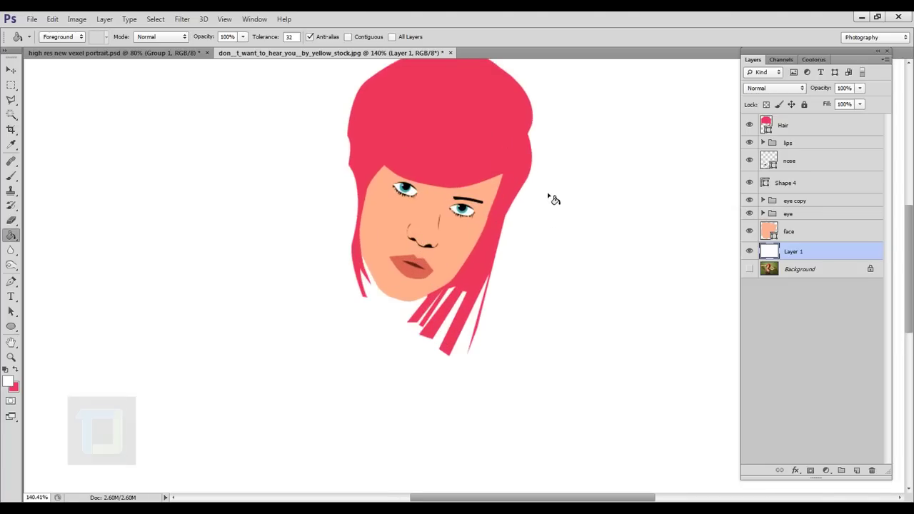
Hide the white layer and all portrait shapes, and show the Background photo
left_click(749, 251)
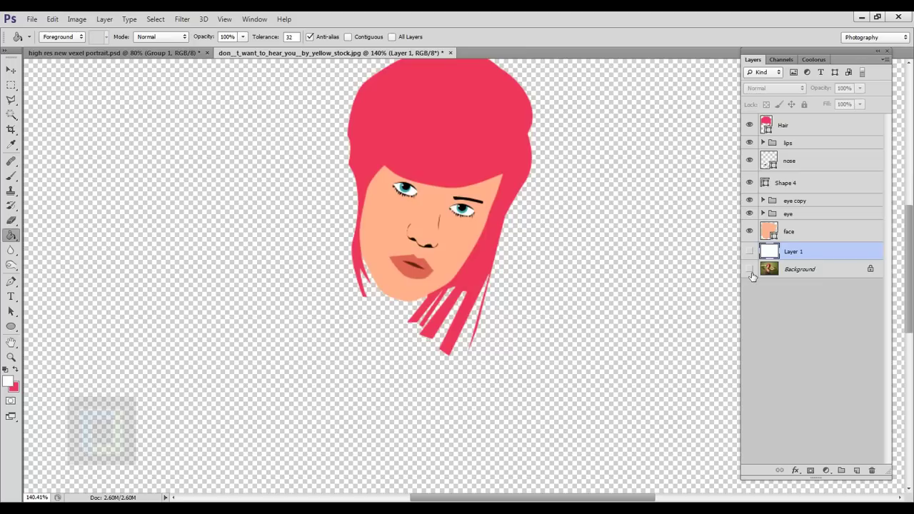
left_click(748, 269)
left_click_drag(749, 231, 750, 126)
scroll(416, 264, "down", 7)
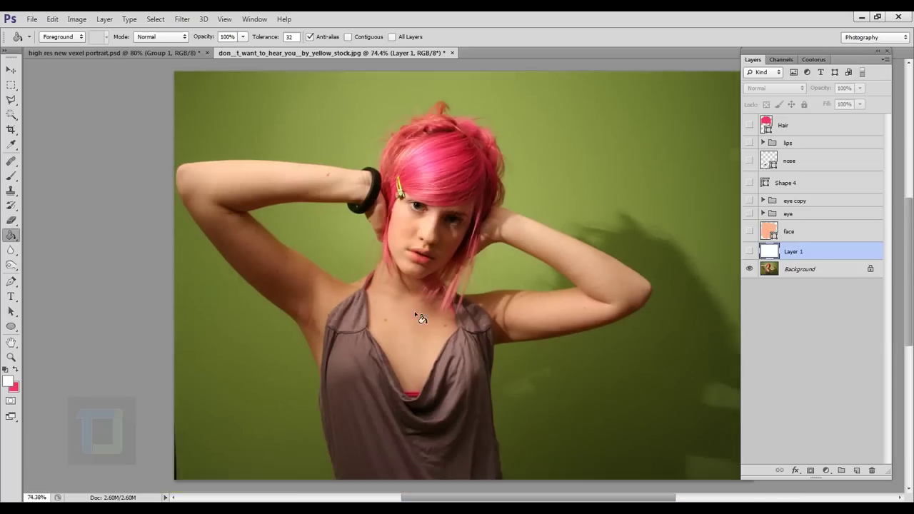
scroll(424, 315, "up", 4)
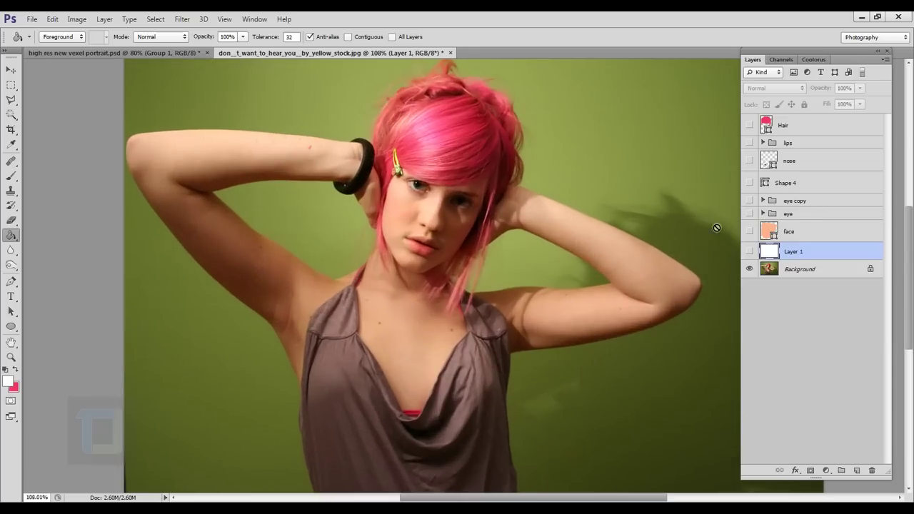
Show the Hair and face layers over the photo and select the face layer
left_click(750, 126)
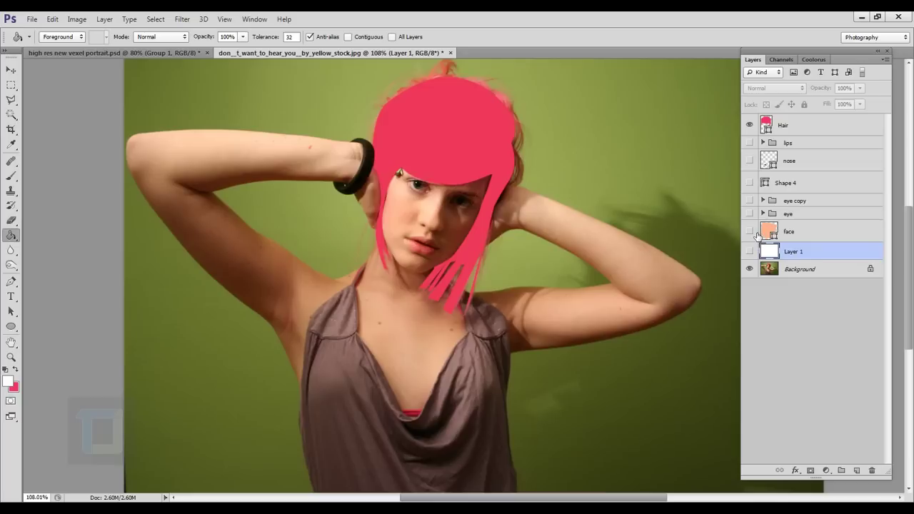
left_click(750, 232)
left_click(814, 232)
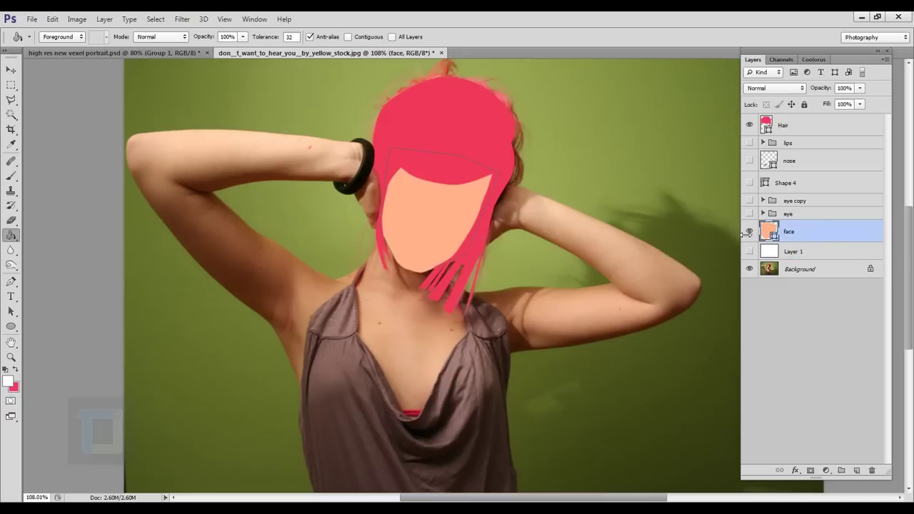
Show the eye, eye copy, Shape 4, nose and lips layers over the photo and check the portrait
left_click(751, 214)
left_click(814, 215)
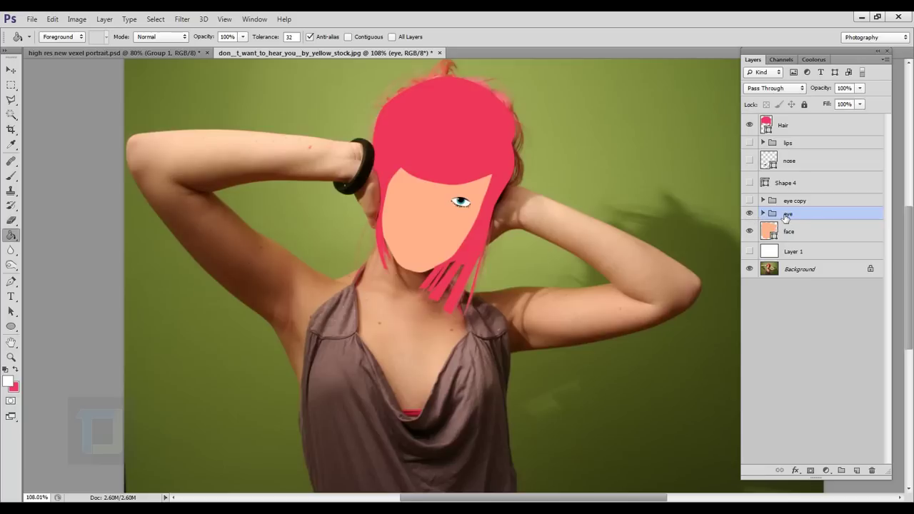
left_click(749, 200)
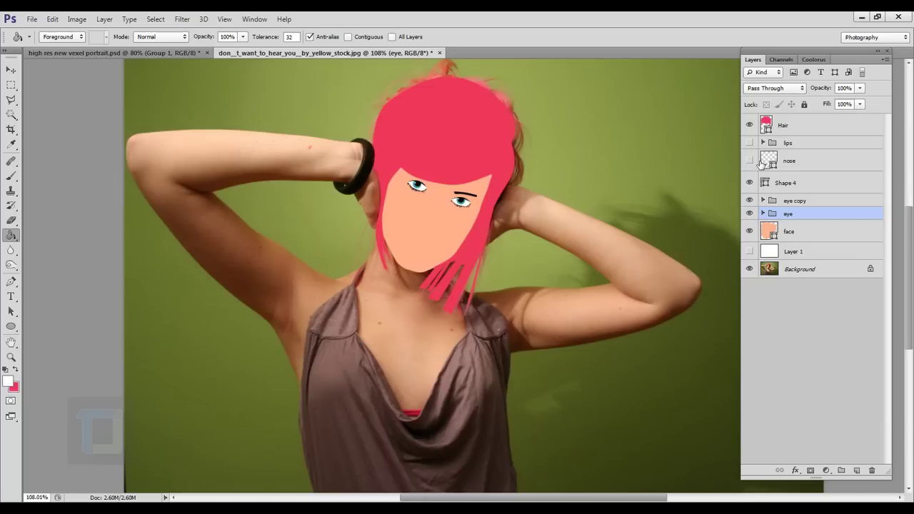
left_click(749, 161)
left_click(749, 142)
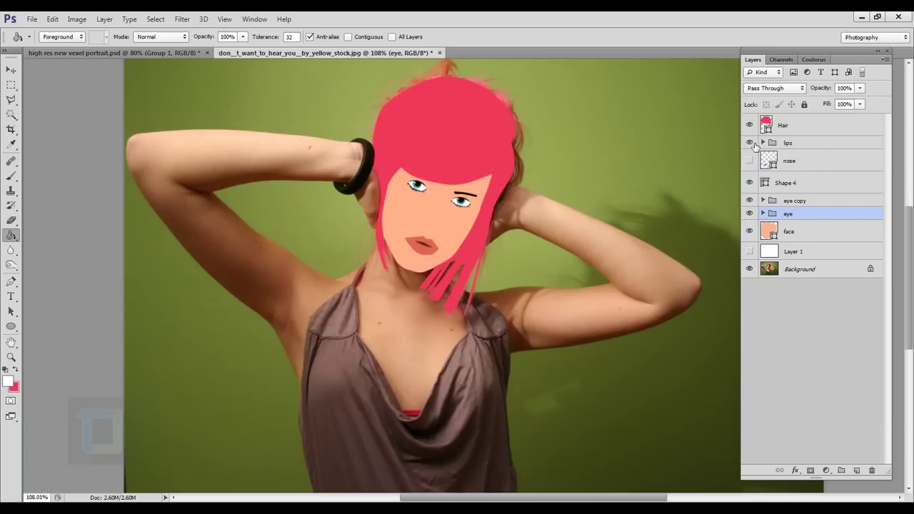
left_click(752, 161)
scroll(444, 244, "up", 4)
scroll(445, 246, "down", 5)
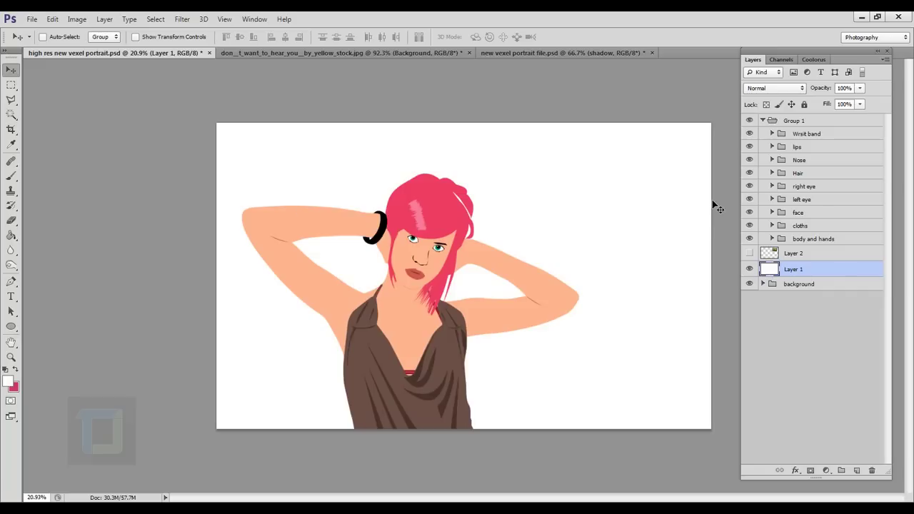
Hide the white Layer 1 and move the shadow layer above Color Fill 1 inside the background group
left_click(750, 270)
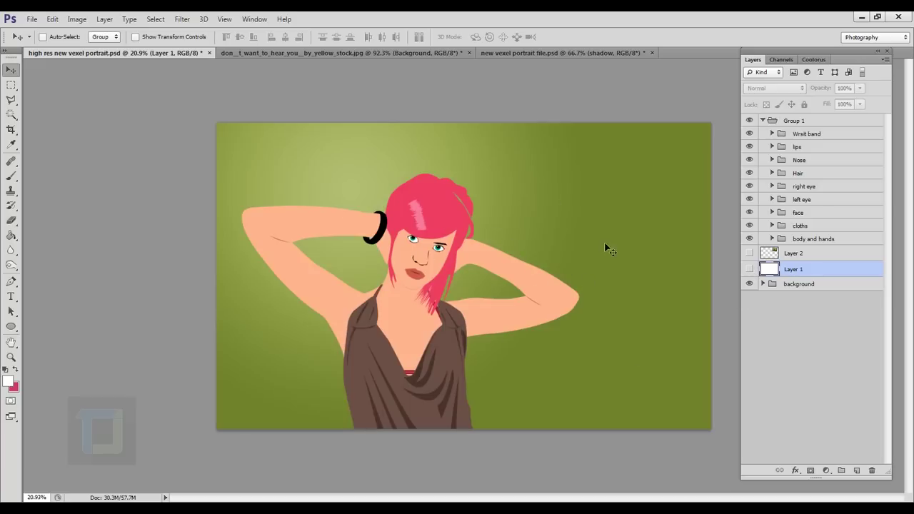
left_click(773, 285)
left_click(763, 284)
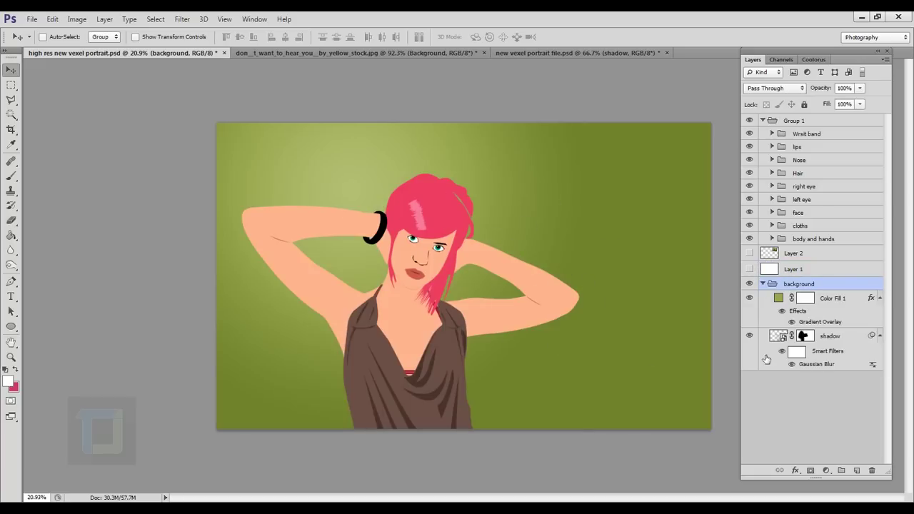
left_click(804, 336)
left_click_drag(777, 342, 845, 296)
left_click(755, 300)
left_click(758, 301)
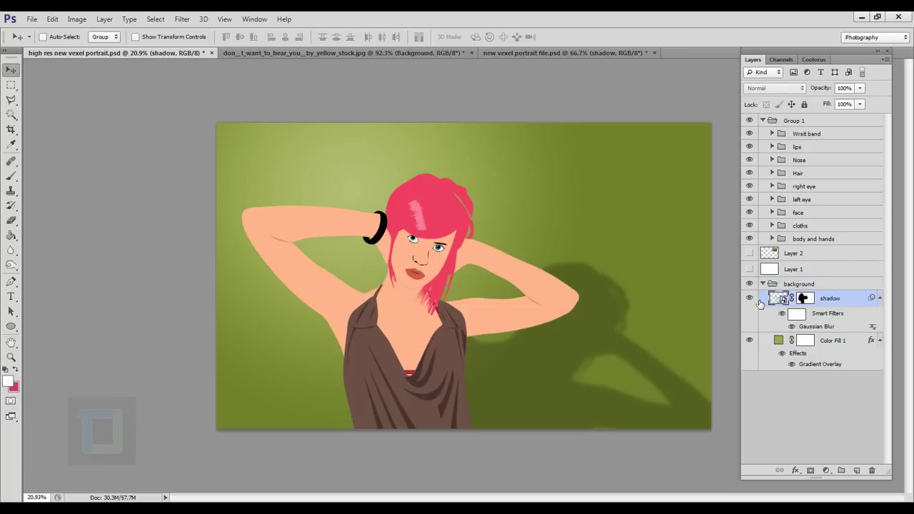
left_click(763, 284)
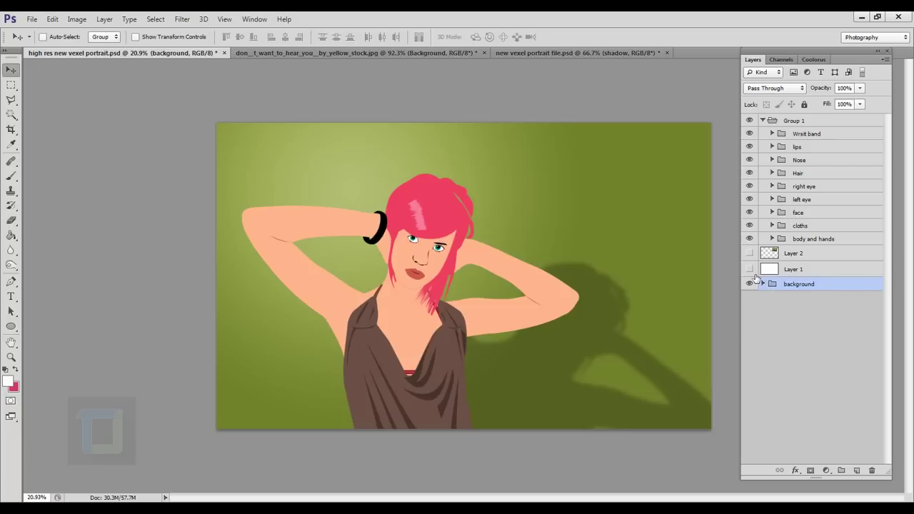
Show the white Layer 1 again and briefly display the reference photo on Layer 2
left_click(749, 269)
left_click(749, 270)
left_click(748, 269)
left_click(749, 254)
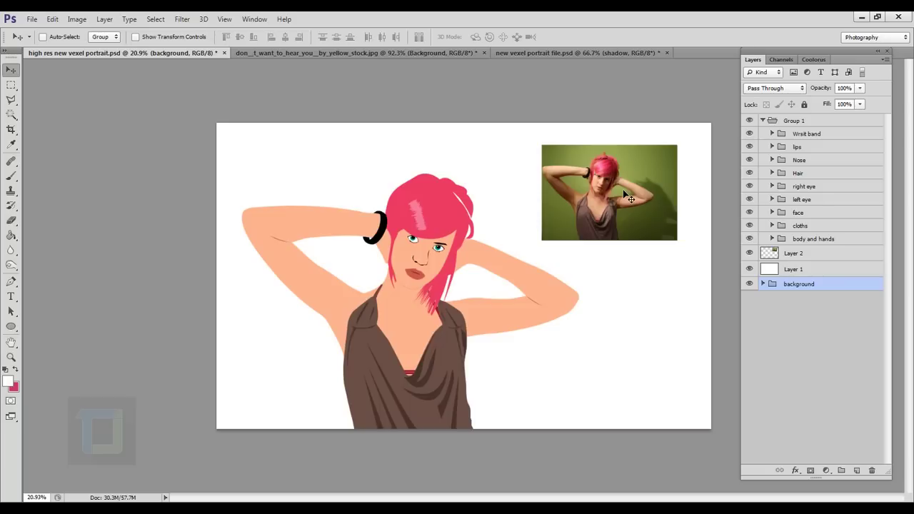
left_click(750, 253)
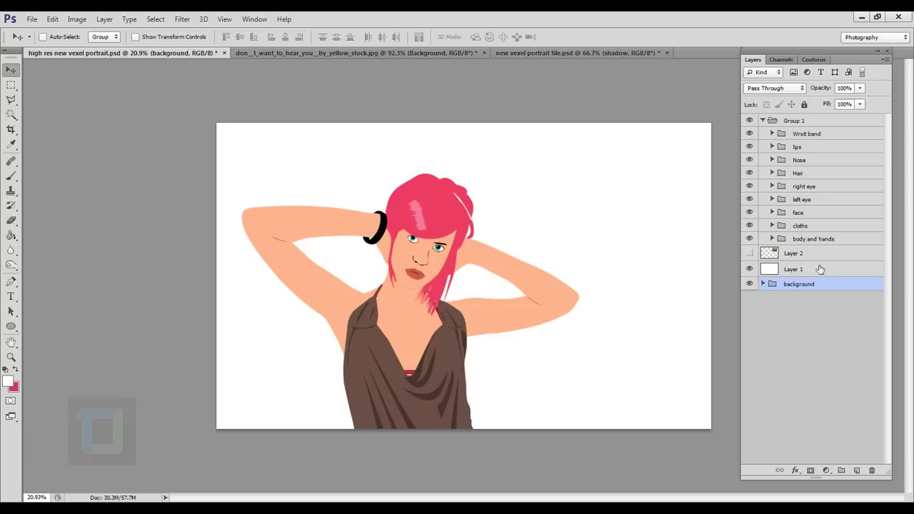
Add a Solid Color fill layer in dark green 3f711b directly above Layer 1
left_click(819, 270)
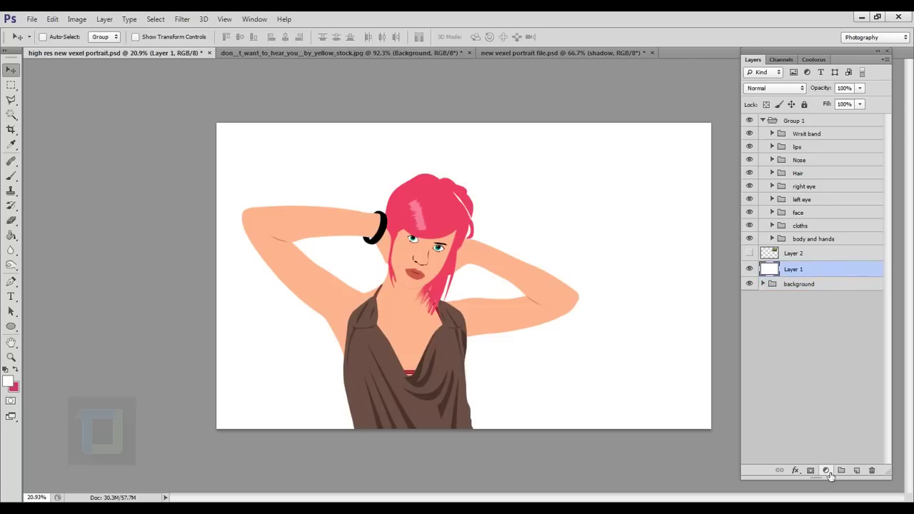
left_click(827, 471)
left_click(827, 218)
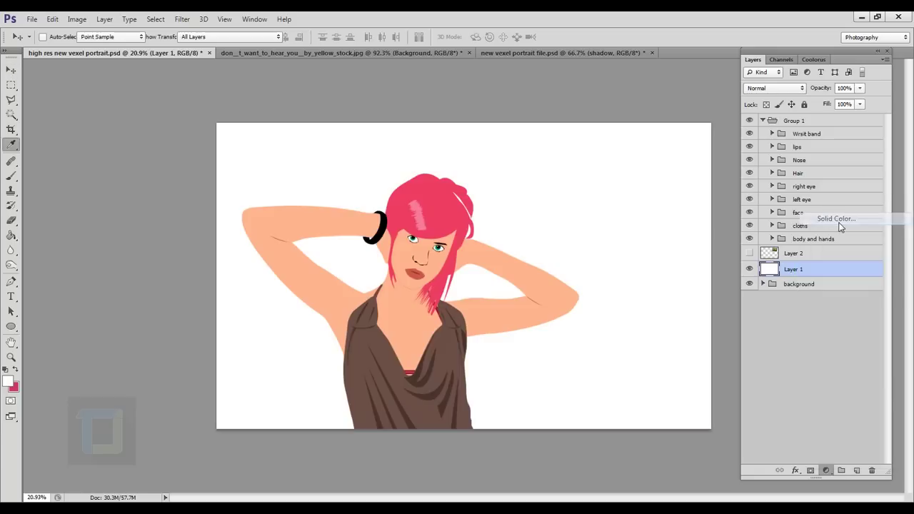
mouse_move(727, 258)
left_mouse_down()
mouse_move(728, 245)
mouse_move(739, 251)
left_mouse_up()
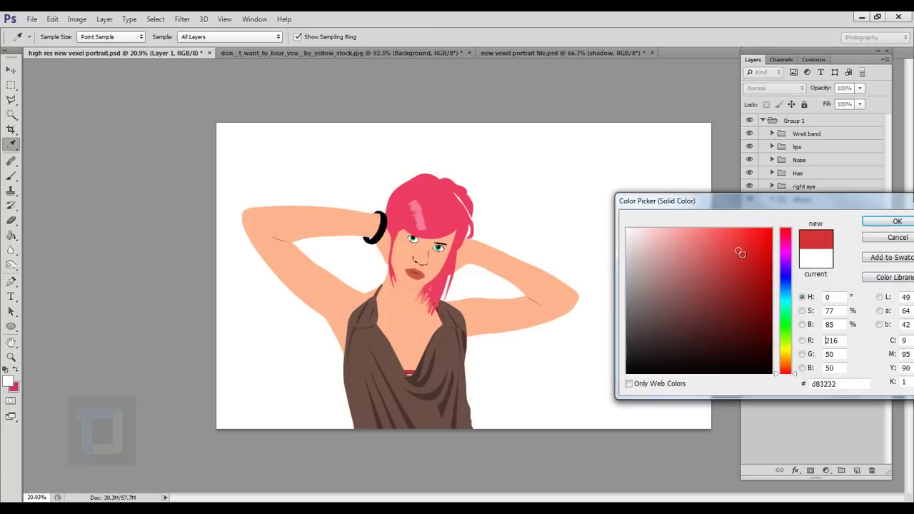
left_click(788, 344)
left_click_drag(788, 346, 789, 335)
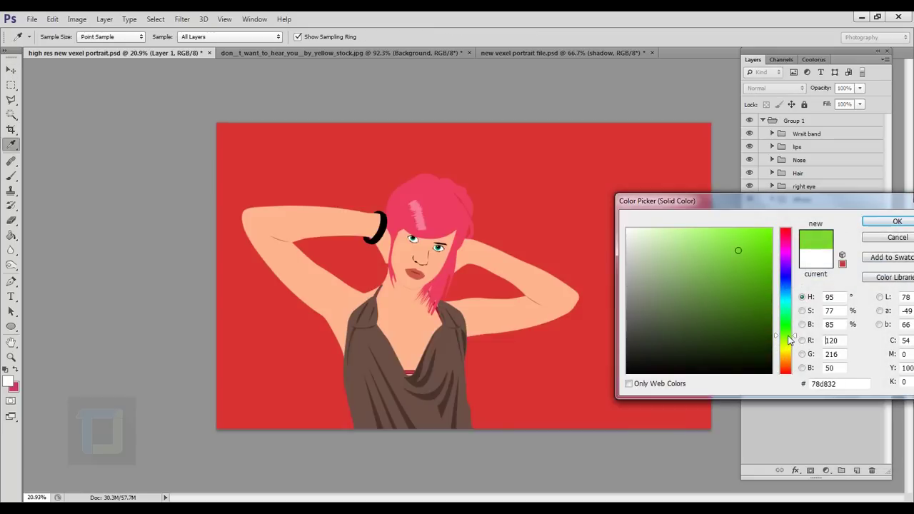
left_click(741, 294)
left_click_drag(740, 294, 739, 310)
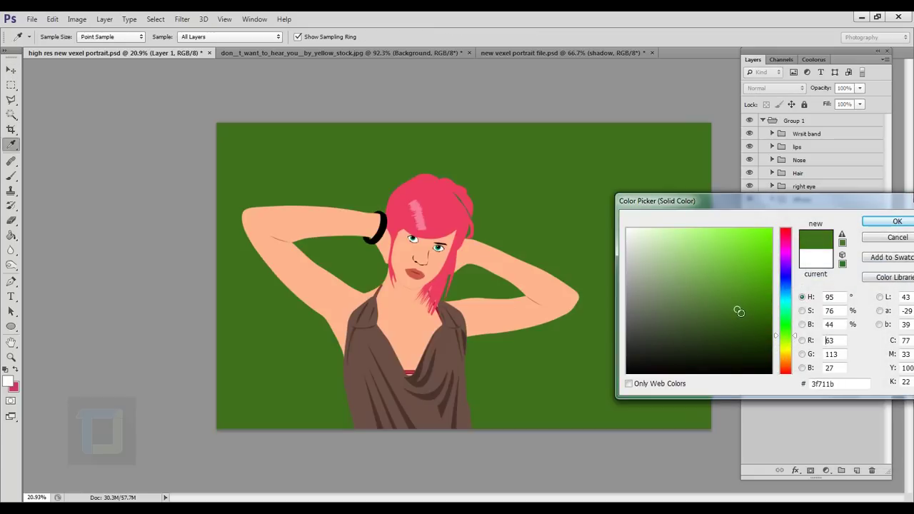
left_click(872, 225)
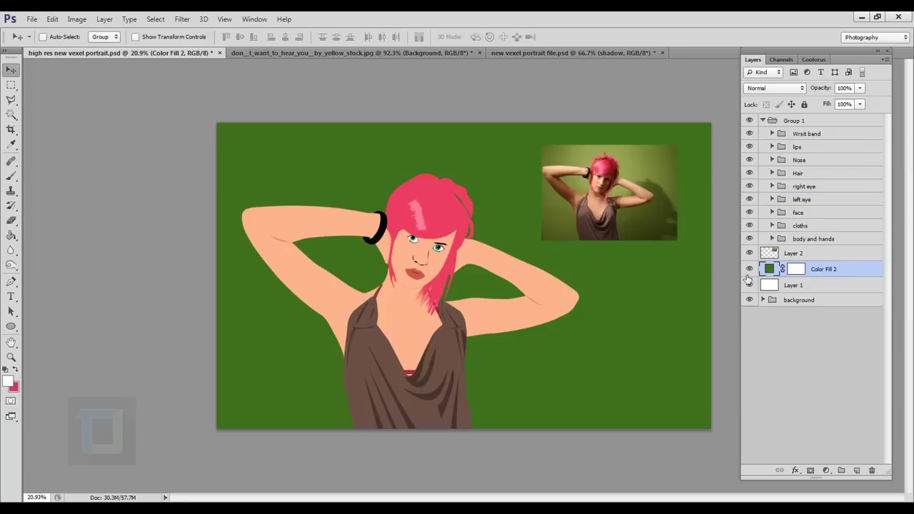
Change the new fill layer's color to light green 72ad3e and hide the reference photo on Layer 2
double_click(773, 271)
left_click(571, 219)
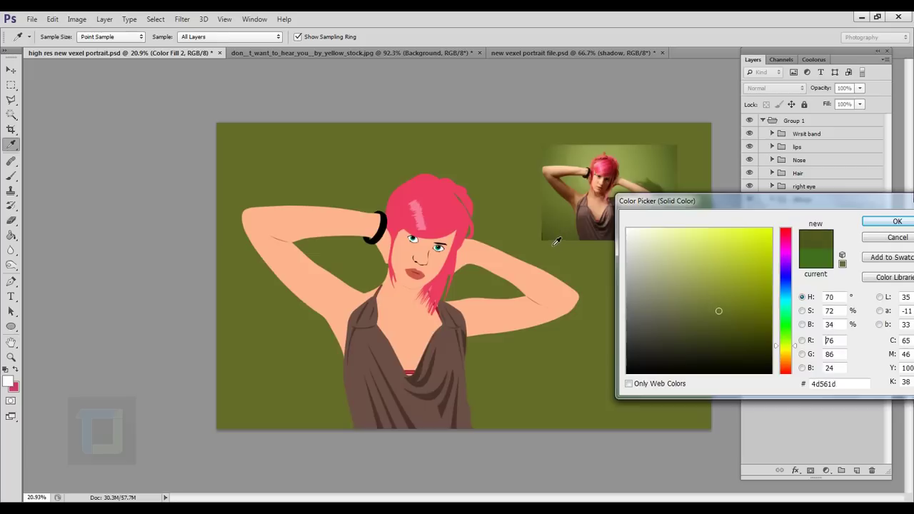
left_click(556, 238)
left_click_drag(785, 346, 787, 326)
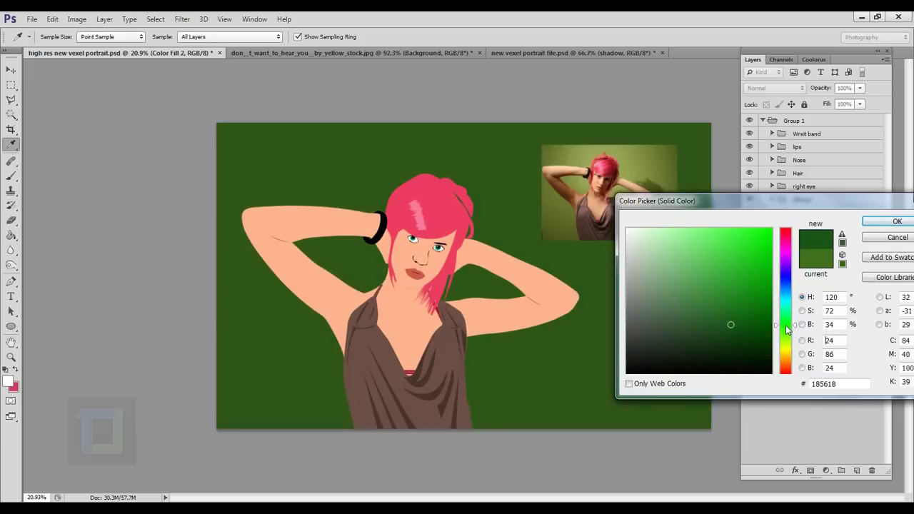
left_click_drag(721, 286, 719, 275)
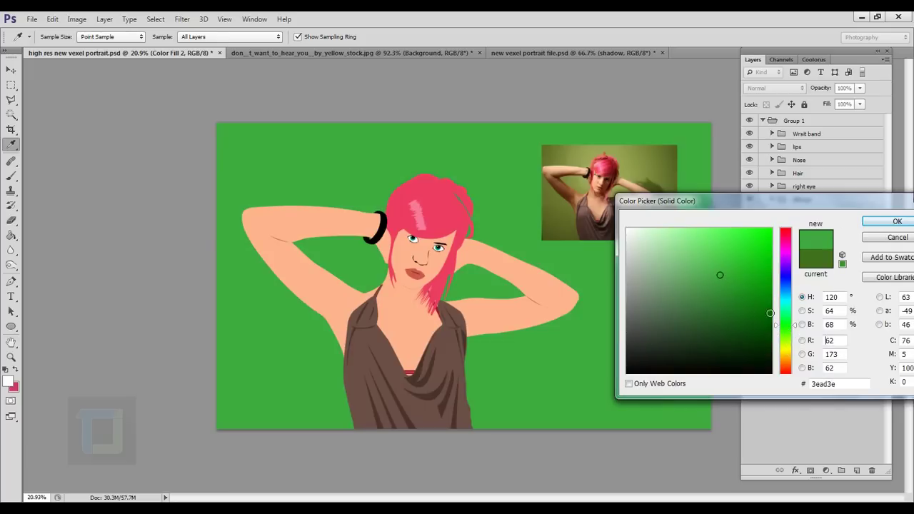
left_click_drag(786, 332, 791, 342)
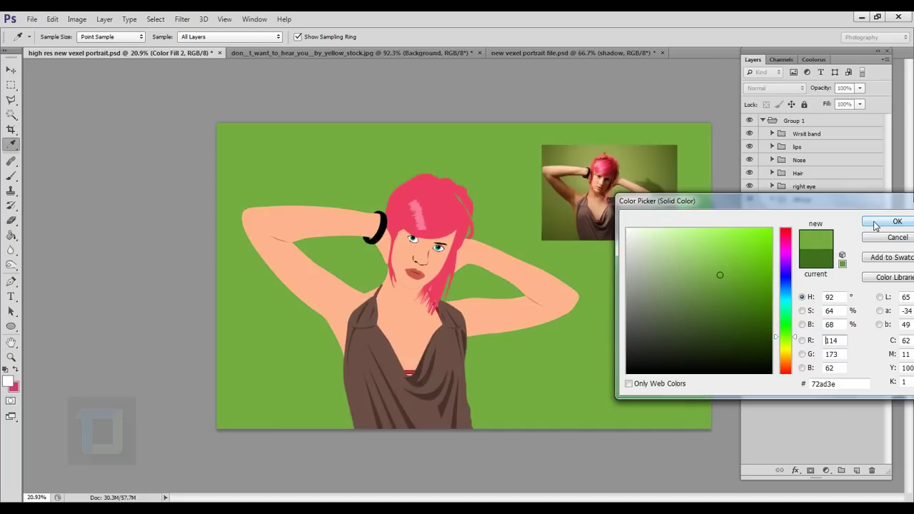
left_click(874, 224)
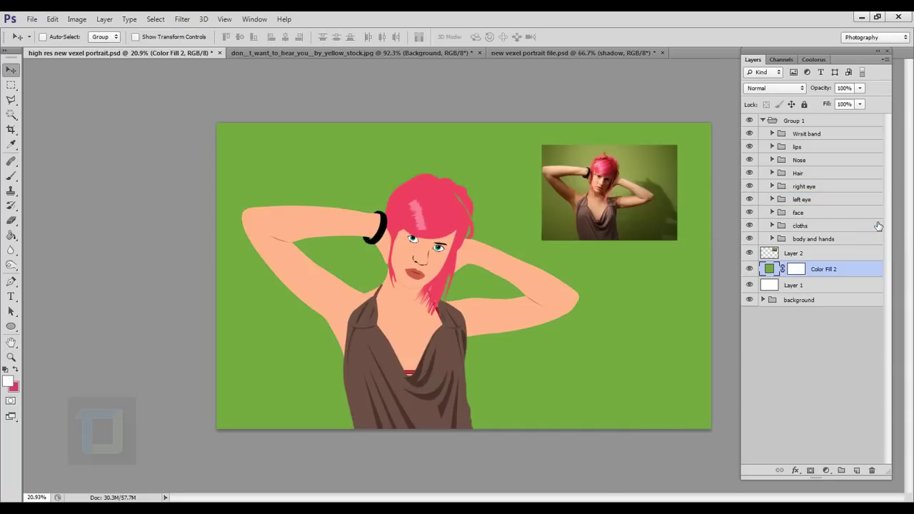
left_click(749, 254)
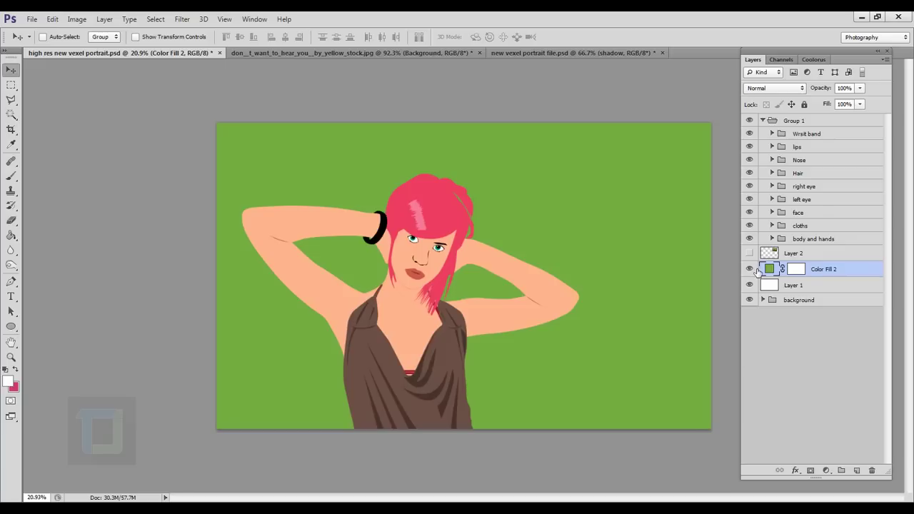
Add a Gradient Overlay effect to the green fill layer with the Soft Light blend mode
double_click(869, 273)
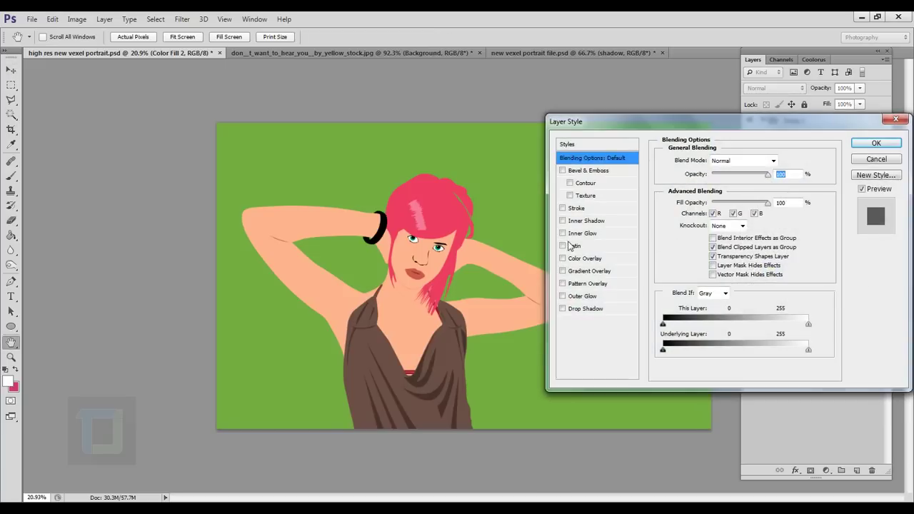
left_click(563, 271)
left_click(578, 272)
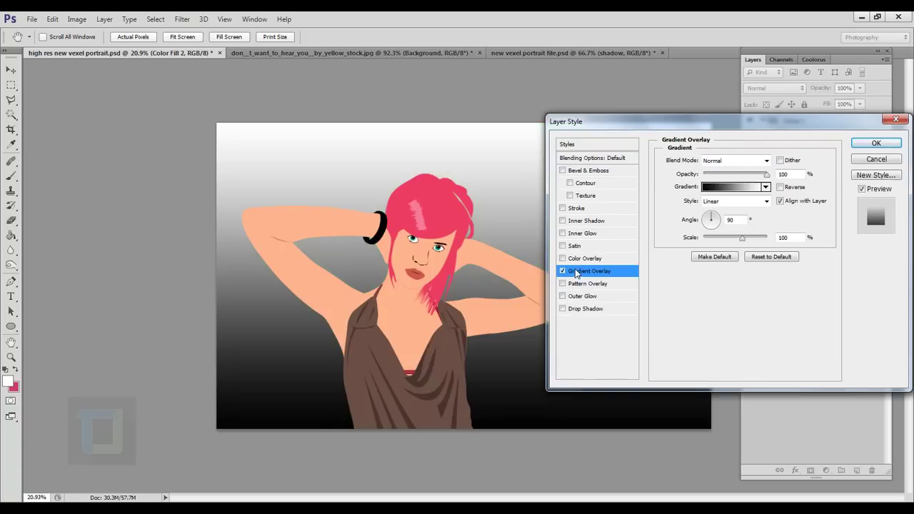
left_click(729, 163)
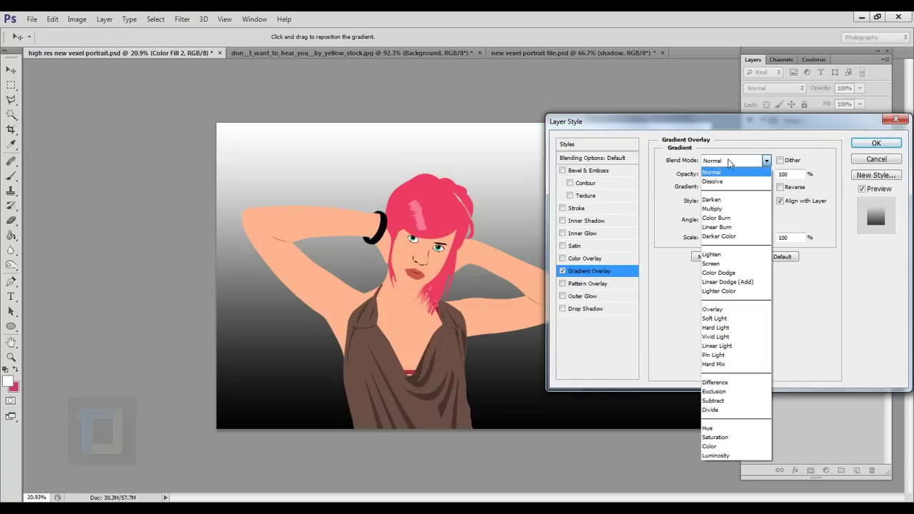
left_click(724, 319)
Make the gradient overlay Radial and reversed, and move its bright center behind the woman's head
left_click(754, 202)
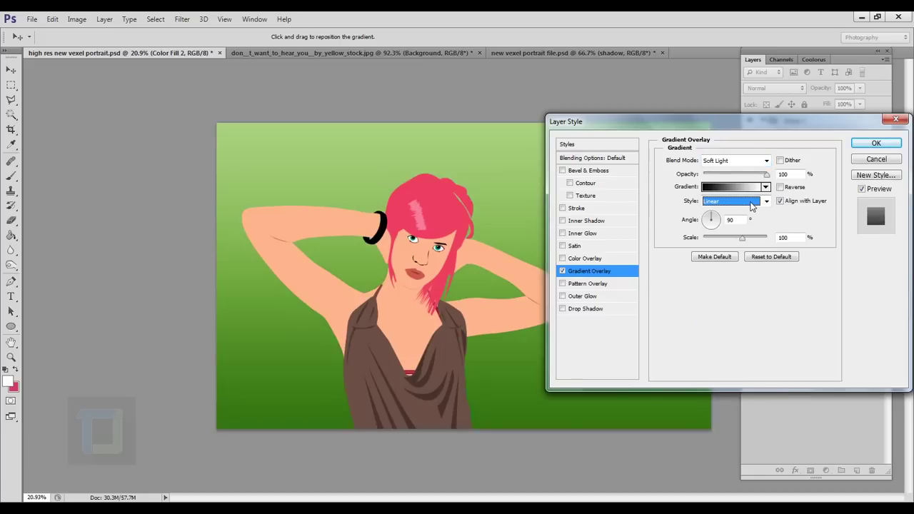
left_click(740, 203)
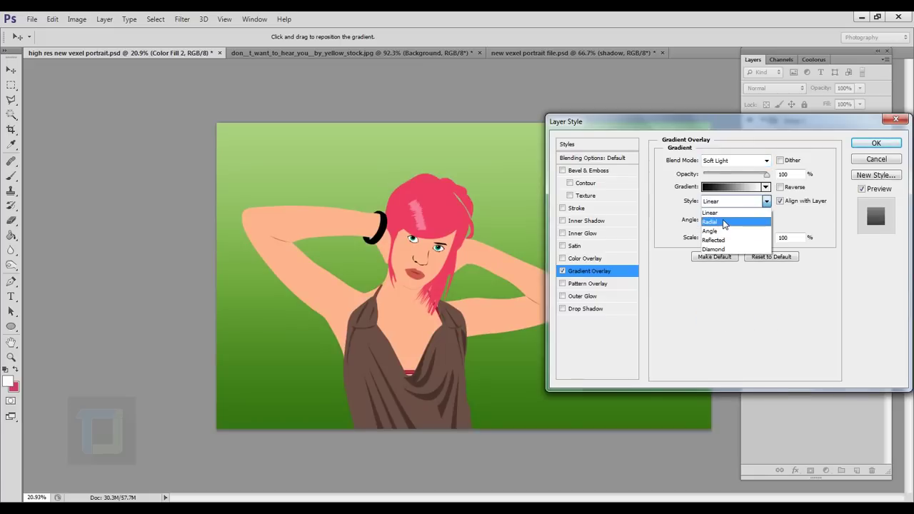
left_click(724, 222)
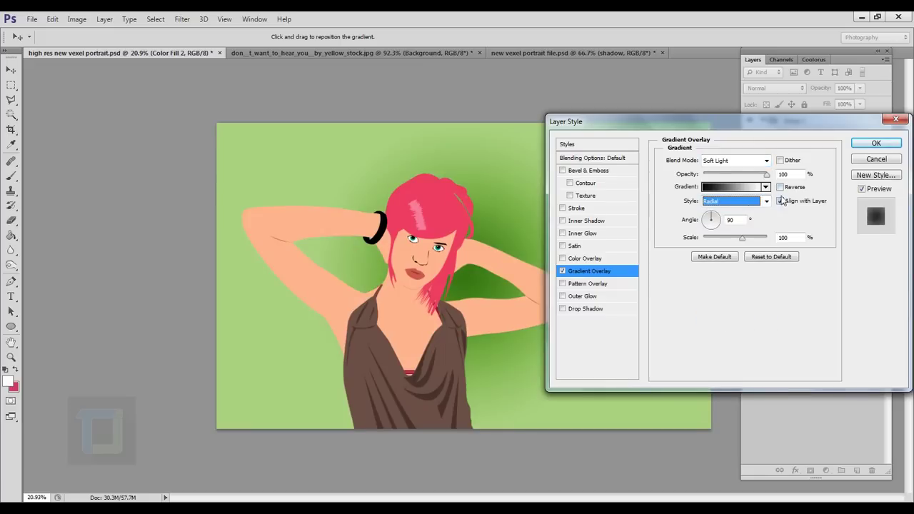
left_click(779, 187)
left_click_drag(463, 272, 423, 226)
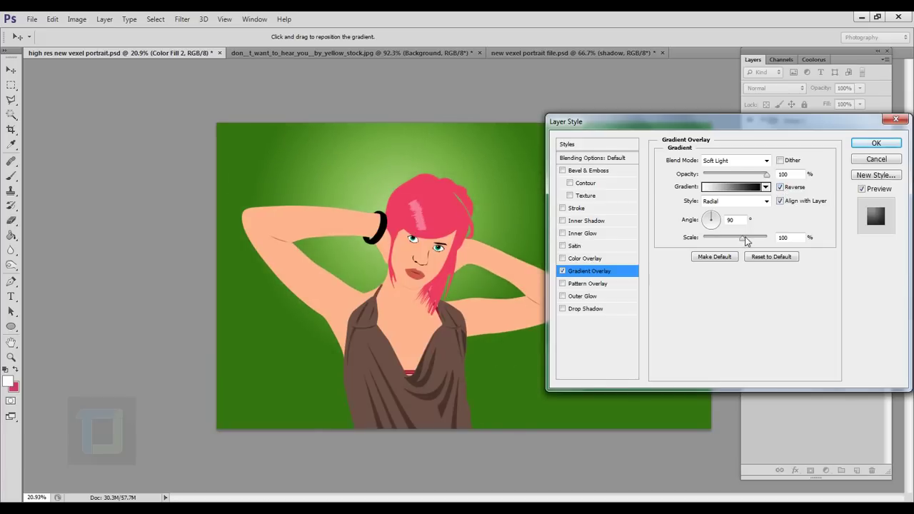
Set the gradient overlay's scale to 150% and its opacity to 76%, and apply the layer style
left_click_drag(743, 238, 817, 245)
mouse_move(459, 236)
left_mouse_down()
mouse_move(447, 233)
mouse_move(458, 236)
left_mouse_up()
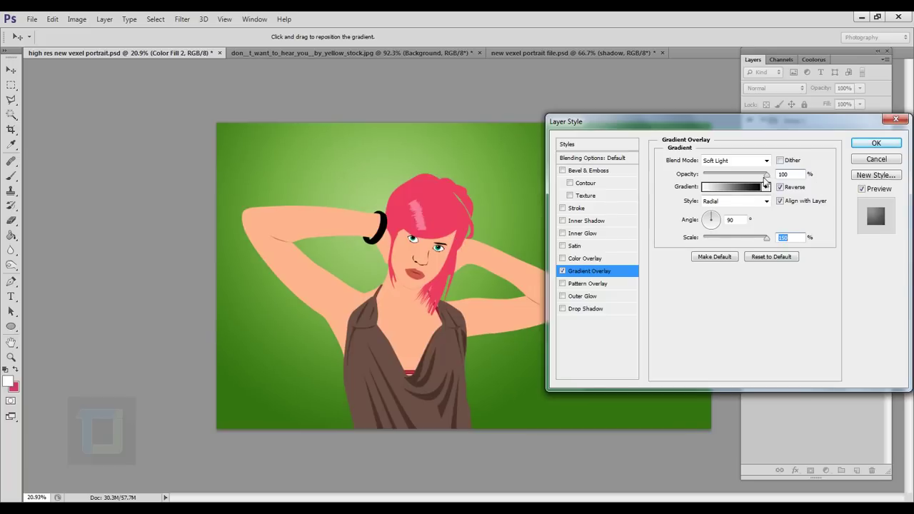
left_click_drag(767, 176, 750, 182)
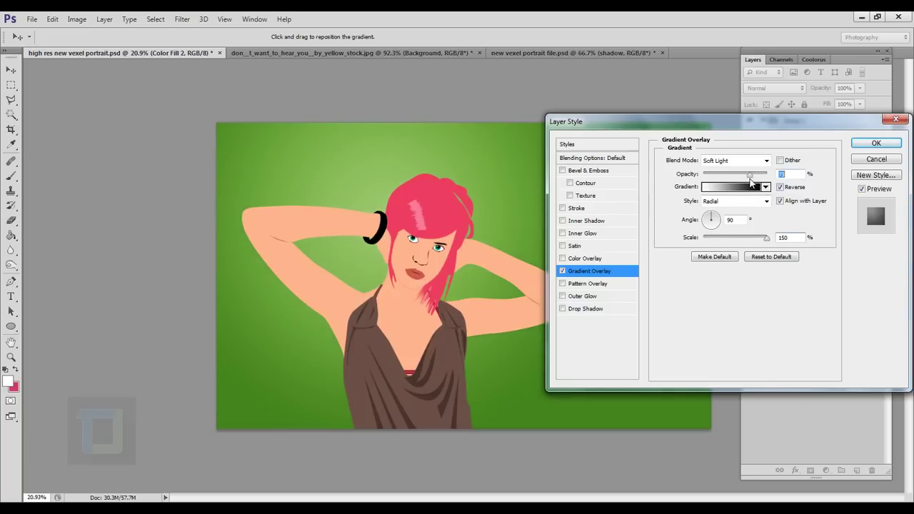
left_click(880, 145)
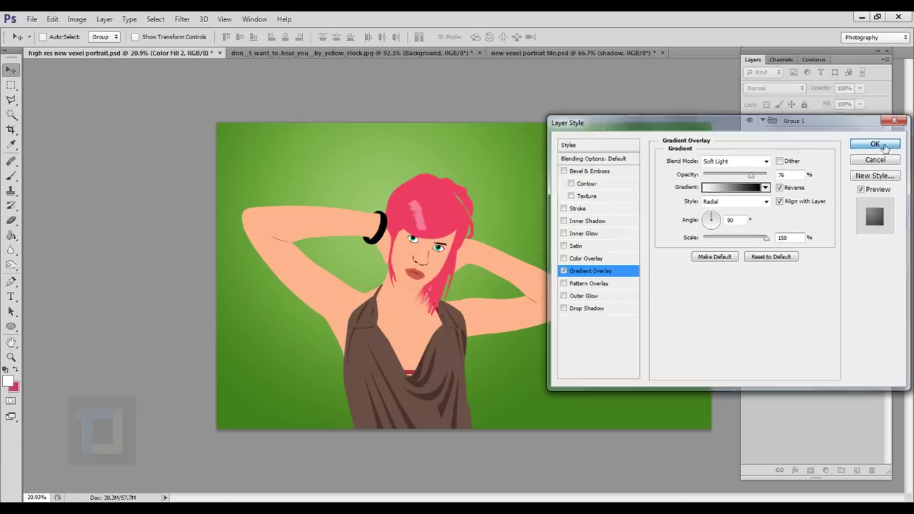
scroll(410, 281, "down", 1)
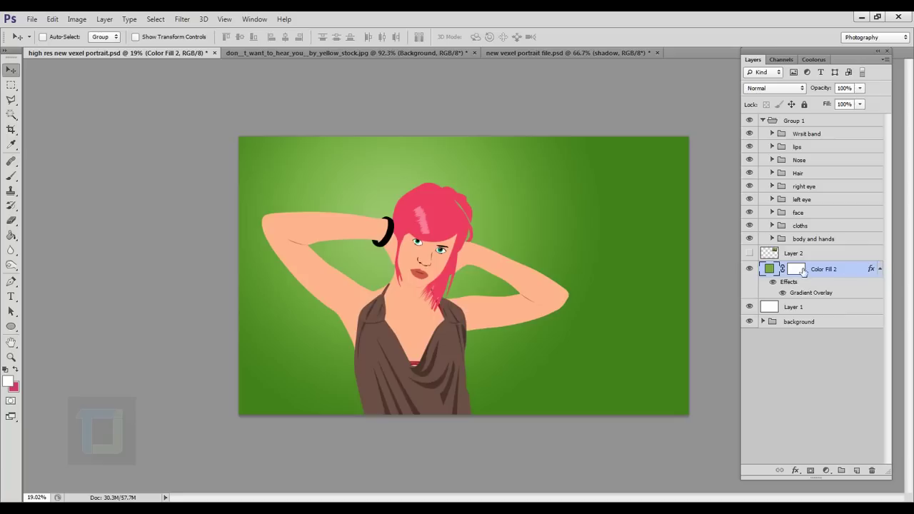
Hide the green fill layer, the white Layer 1 and the background group, and select Group 1
left_click(749, 269)
left_click(749, 303)
left_click(749, 322)
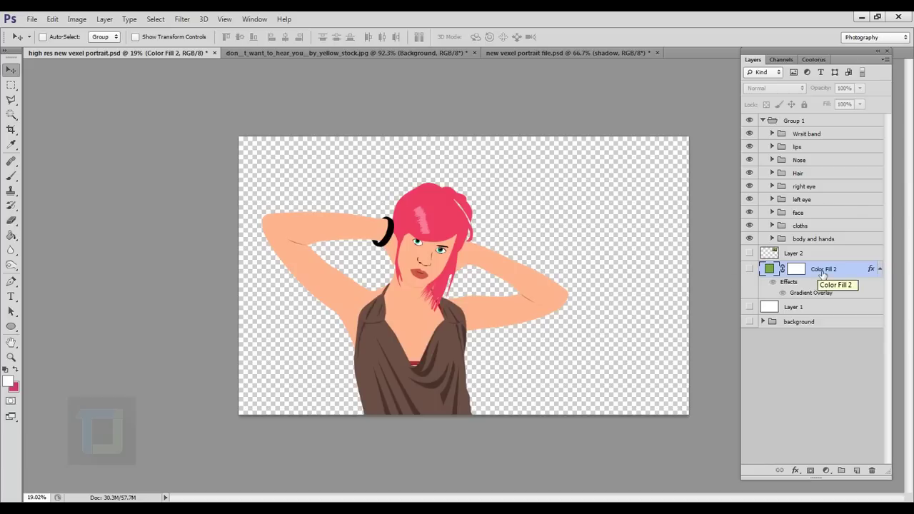
left_click(799, 123)
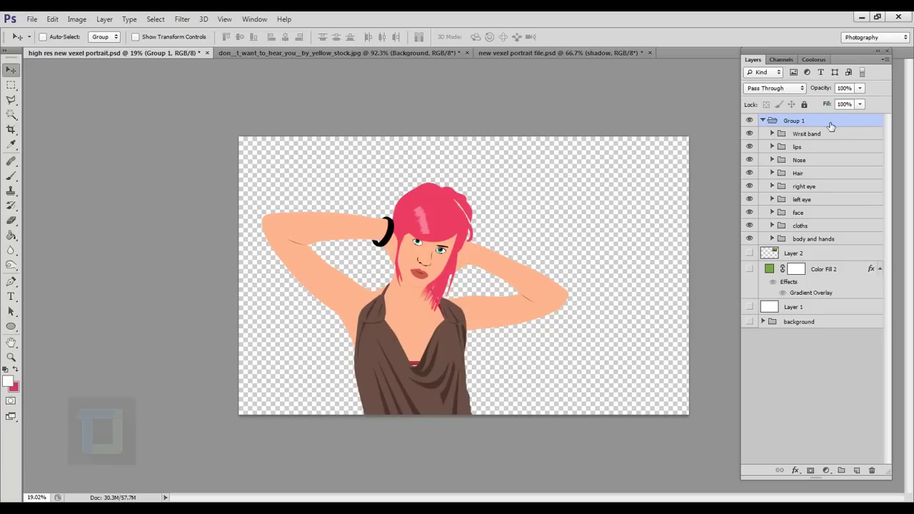
Stamp all visible layers into a new layer above Group 1 and move the copy sideways beside the original figure
key("ctrl+shift+alt+e")
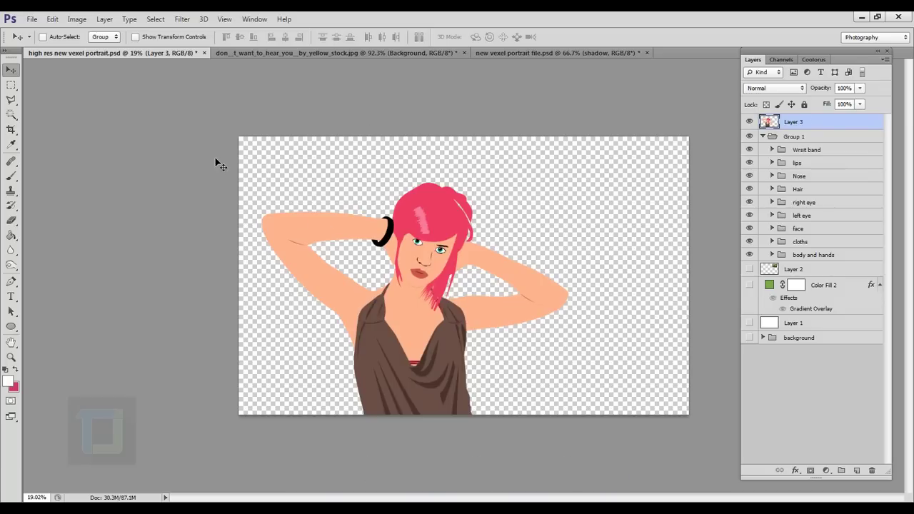
left_click_drag(405, 351, 544, 339)
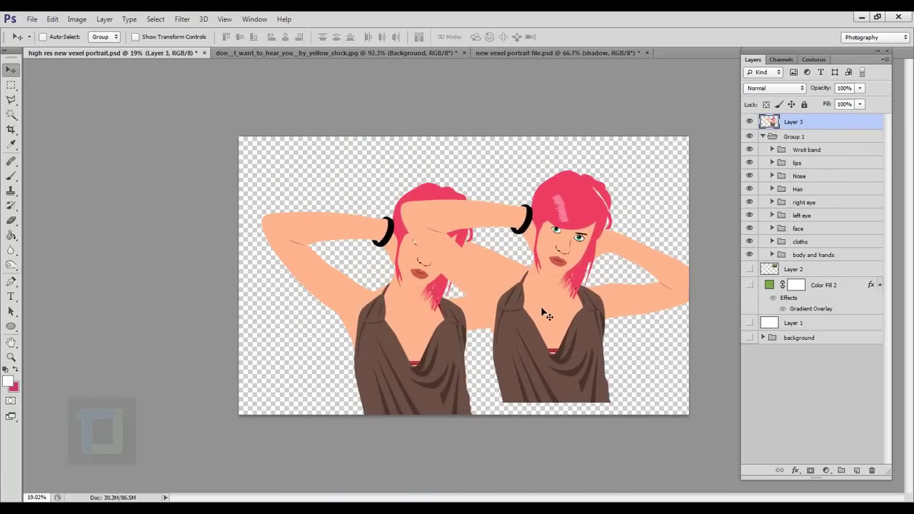
key("ctrl+z")
left_click_drag(415, 294, 546, 293)
Turn the stamped figure solid black with Hue/Saturation by setting Lightness to -100
left_click(76, 19)
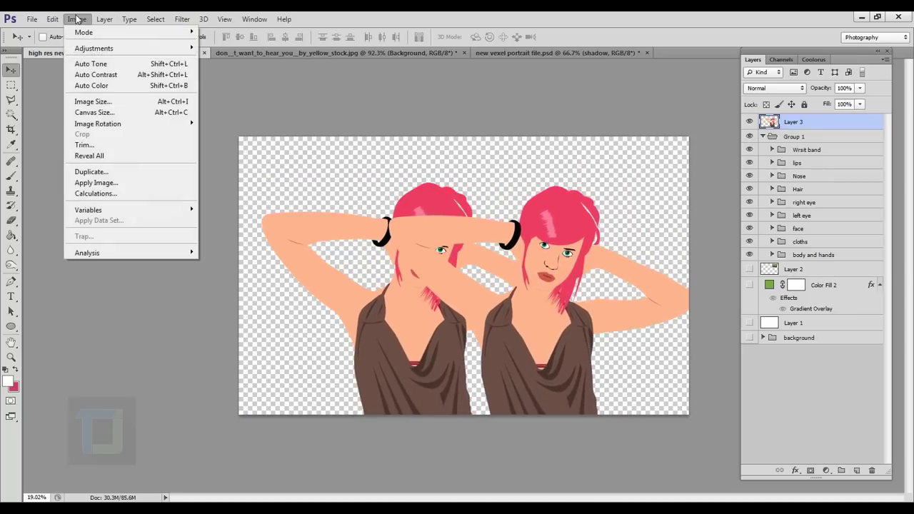
mouse_move(179, 48)
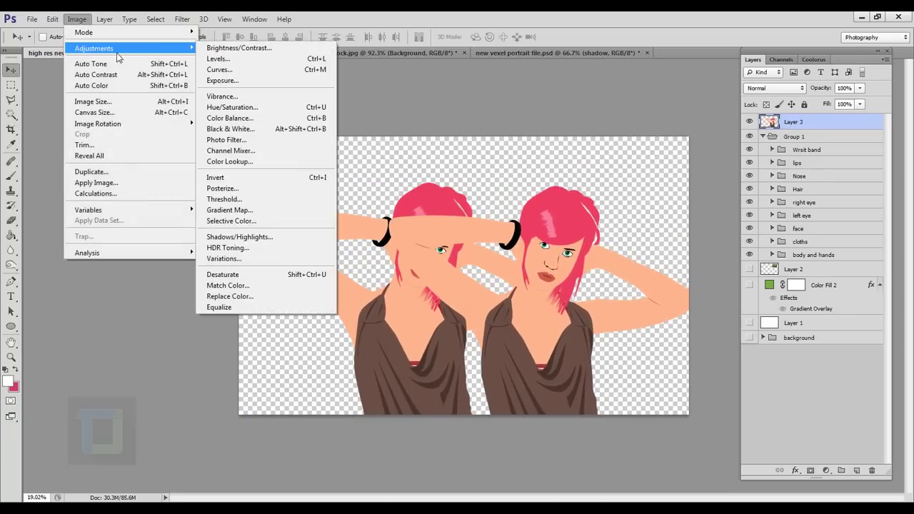
left_click(274, 108)
left_click_drag(734, 382, 645, 405)
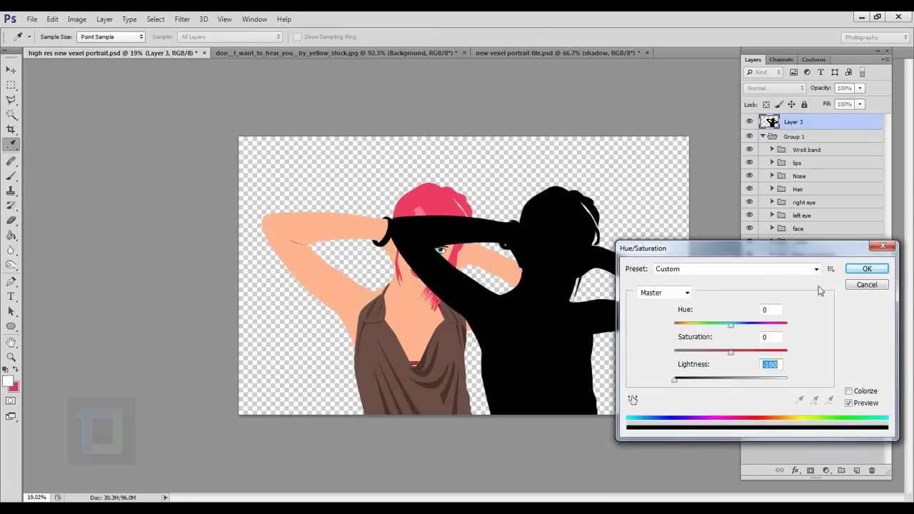
left_click(867, 268)
Place the black silhouette layer between Layer 2 and Color Fill 2, offset from the figure, and show the green fill
left_click_drag(554, 341, 473, 322)
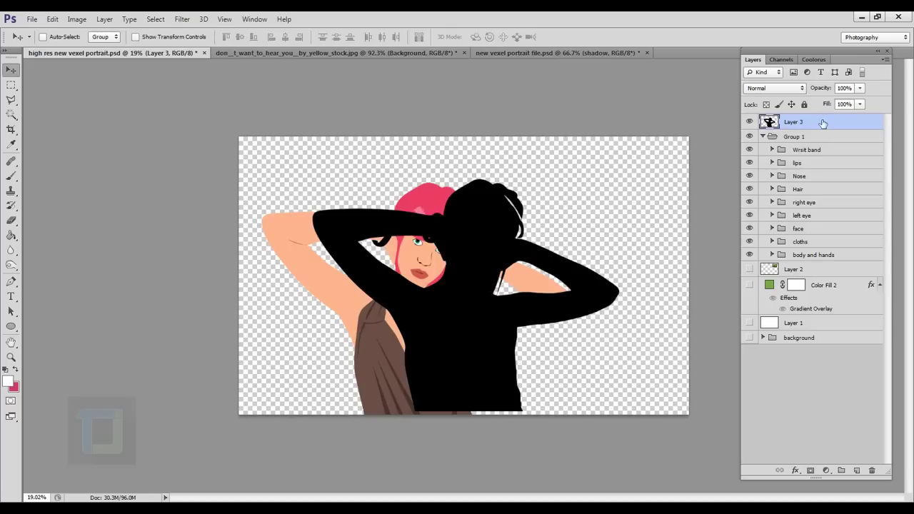
left_click_drag(821, 127, 832, 283)
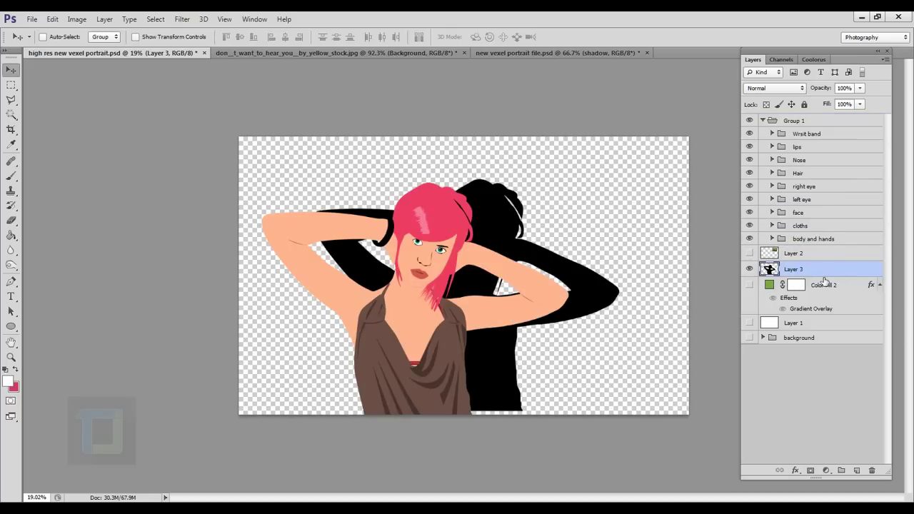
left_click(751, 285)
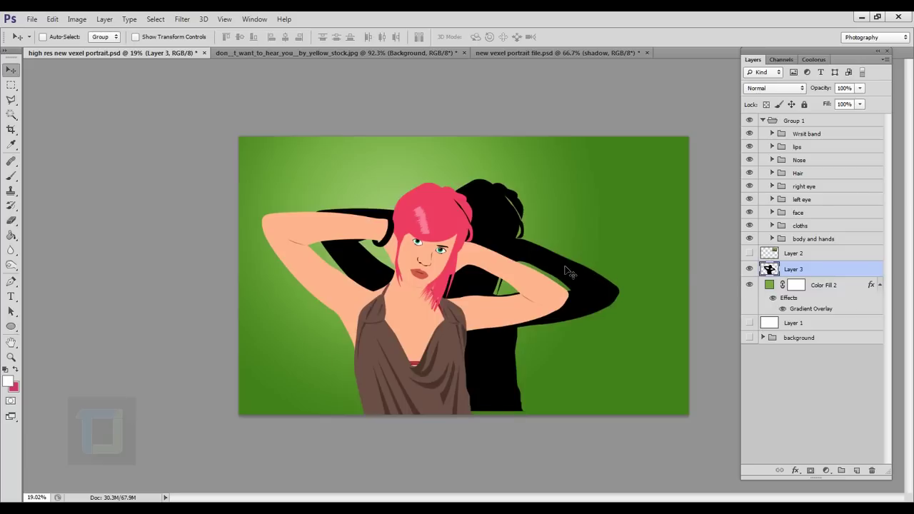
left_click(750, 269)
left_click(750, 269)
Move the silhouette down and right of the woman and distort it with Free Transform, slanting its top edge downward to the right
left_click_drag(603, 278, 631, 318)
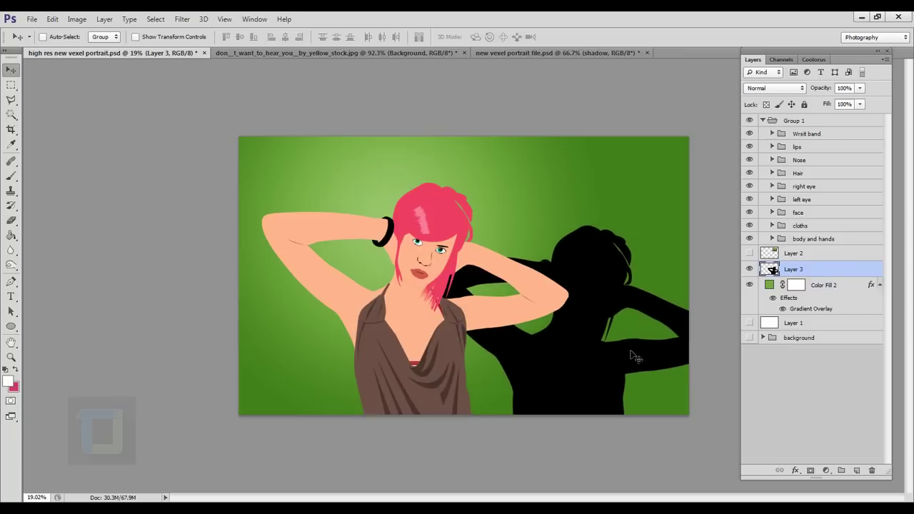
key("ctrl+t")
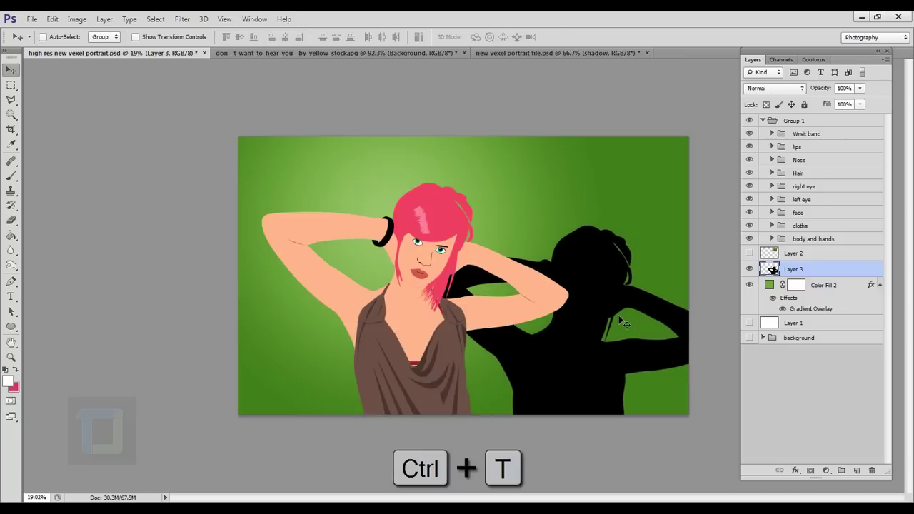
left_click_drag(733, 232, 761, 277)
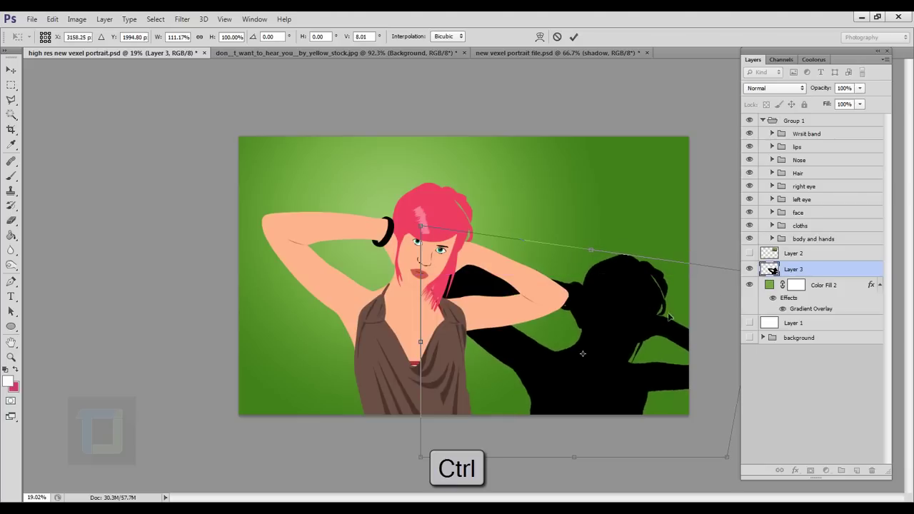
left_click_drag(582, 352, 556, 350)
left_click_drag(394, 223, 404, 211)
left_click_drag(557, 325, 551, 314)
left_click(573, 37)
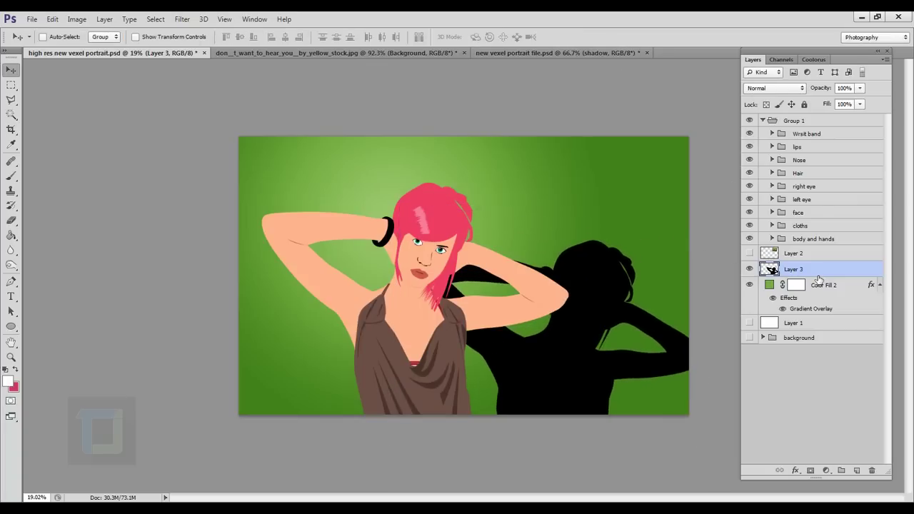
Convert Layer 3 to a smart object and apply a Gaussian Blur with a radius of about 19 pixels
right_click(821, 275)
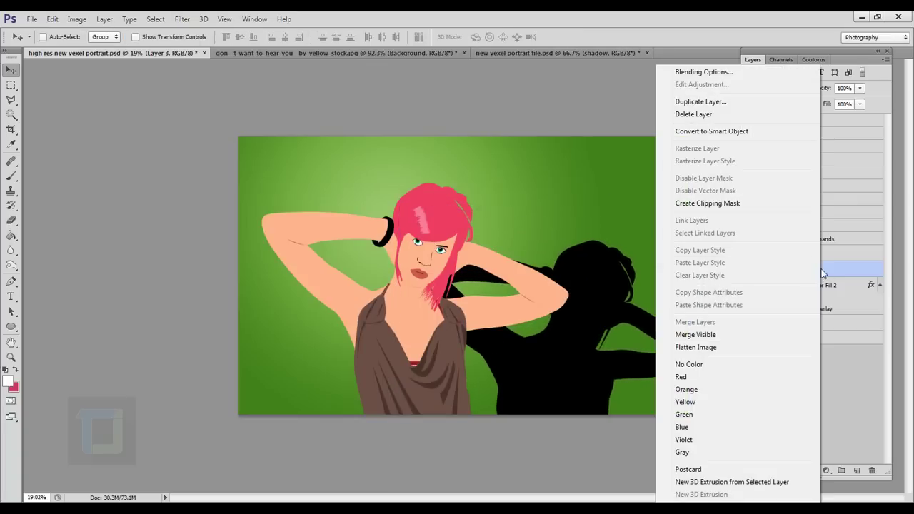
left_click(699, 131)
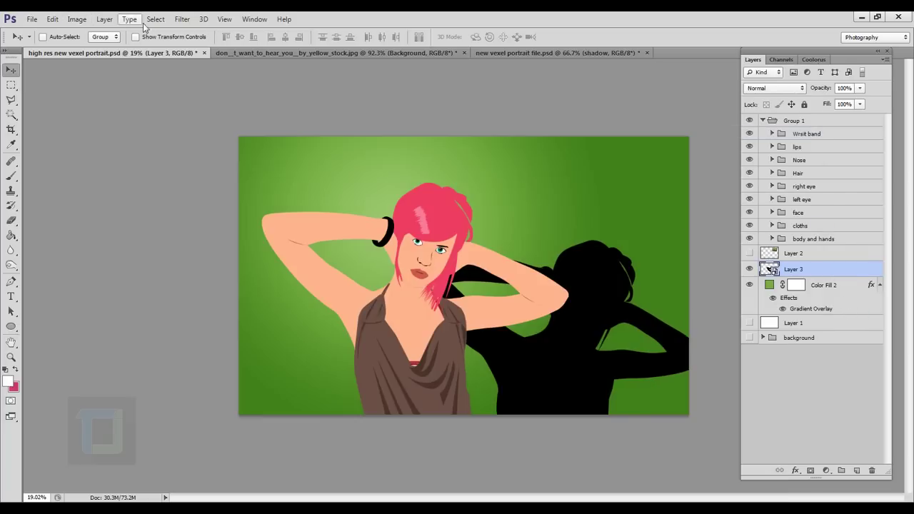
left_click(182, 19)
mouse_move(202, 136)
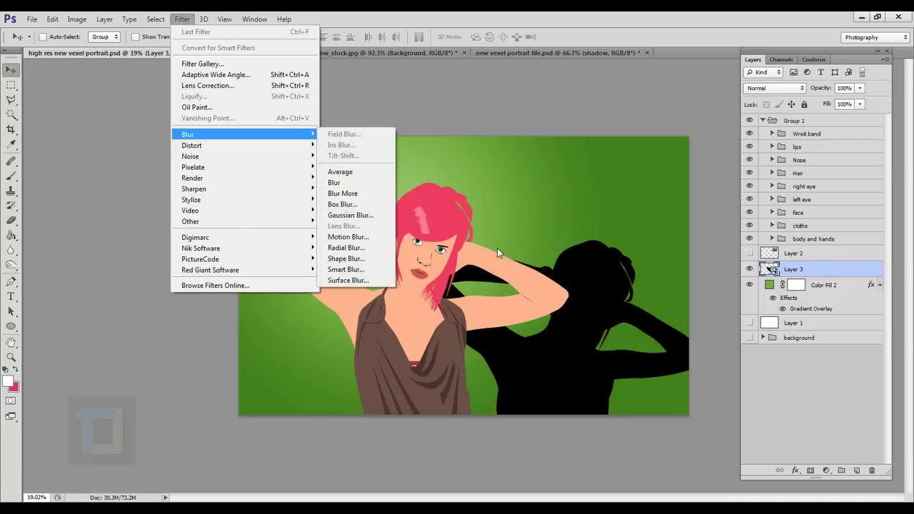
left_click(357, 215)
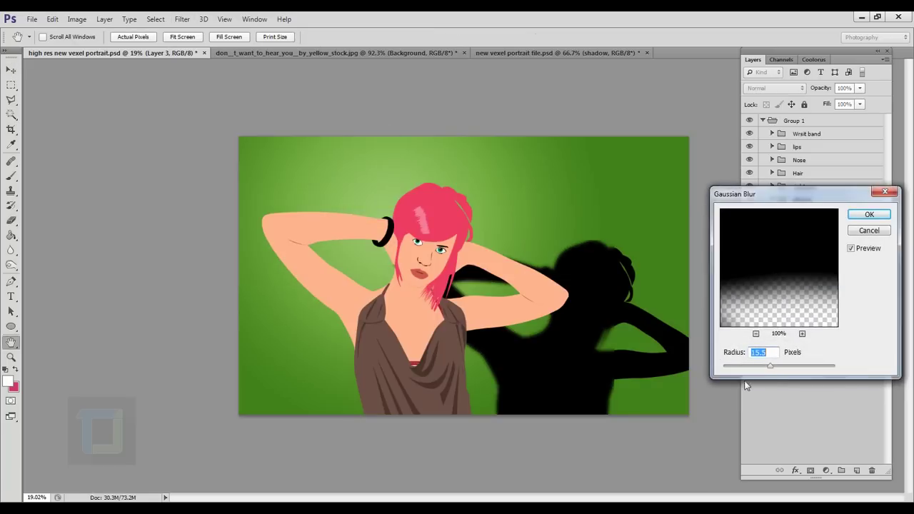
left_click_drag(769, 367, 772, 367)
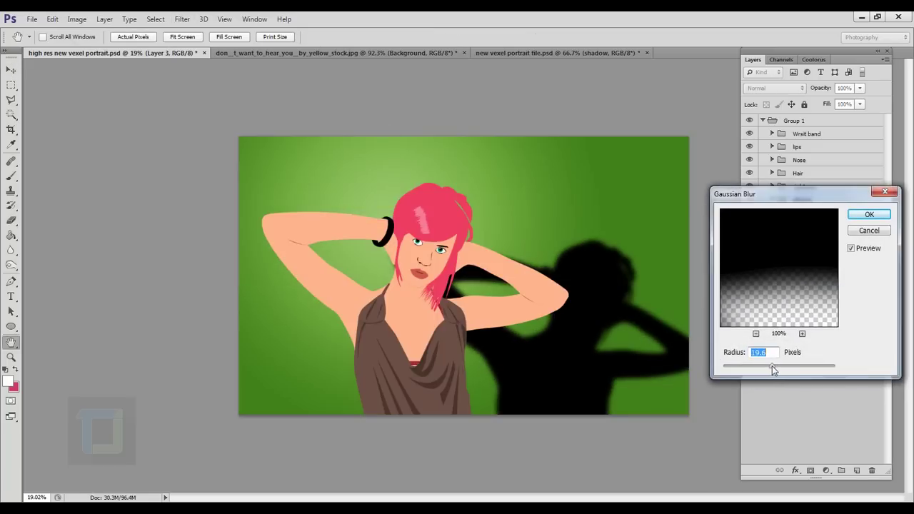
left_click(868, 214)
Reduce the blurred shadow layer's opacity to 28%
left_click(860, 87)
left_click_drag(833, 105, 820, 105)
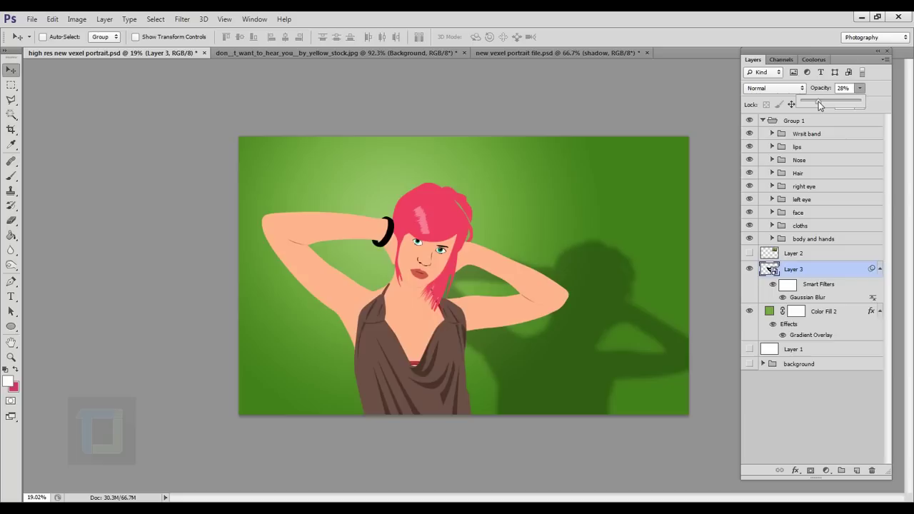
left_click(824, 273)
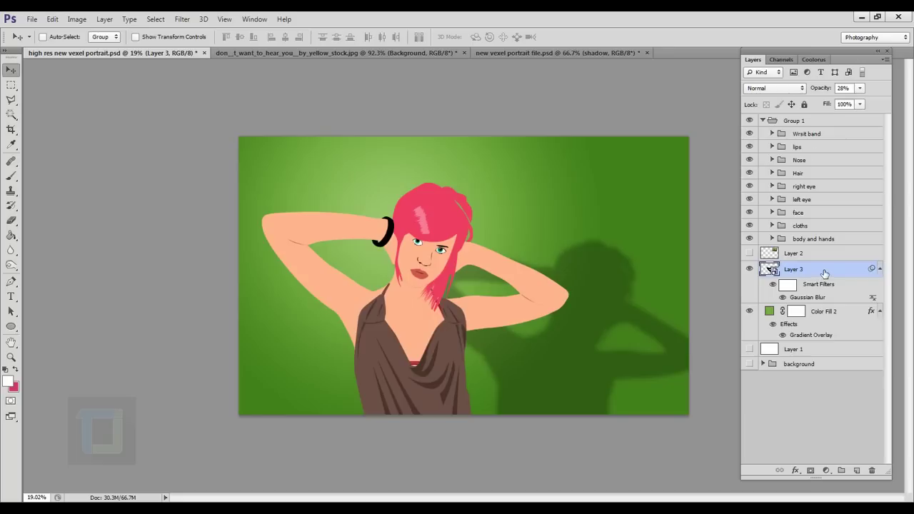
key("ctrl+minus")
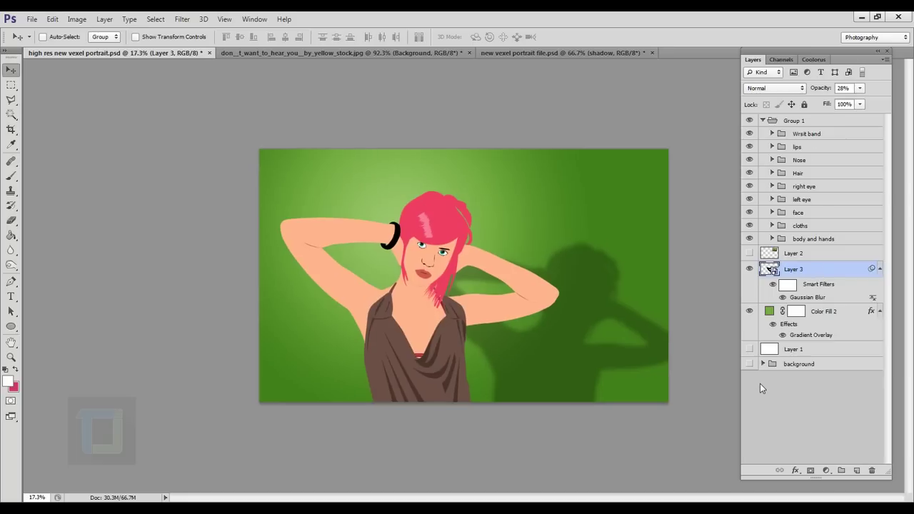
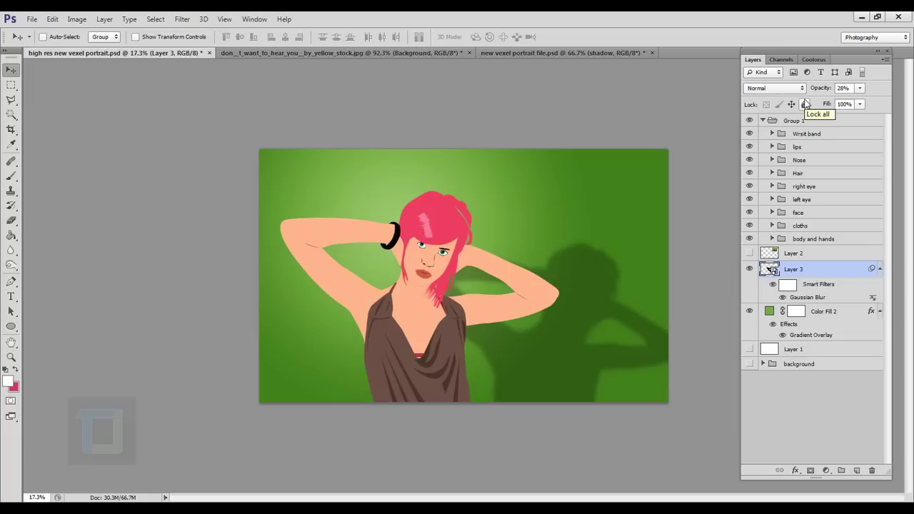
Switch to the yellow_stock.jpg document and examine the edge quality of the face shapes up close
left_click(351, 54)
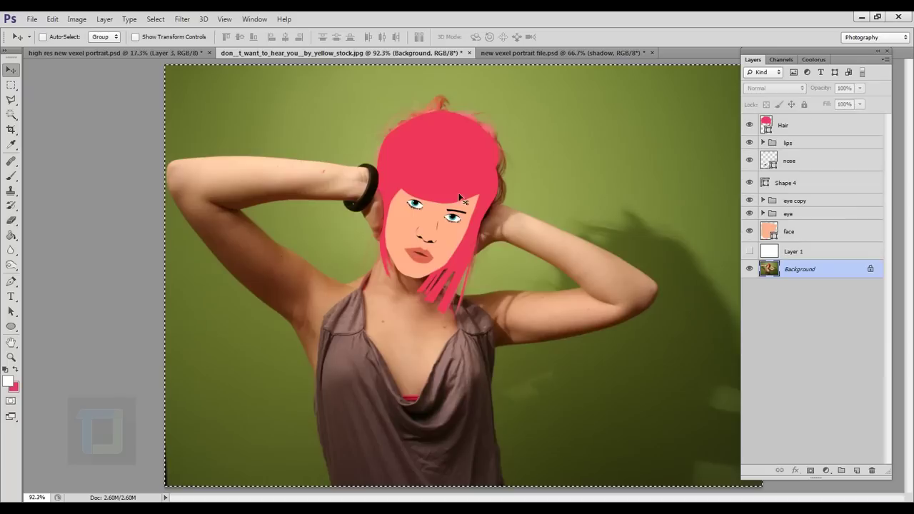
scroll(447, 230, "up", 5)
scroll(471, 319, "up", 3)
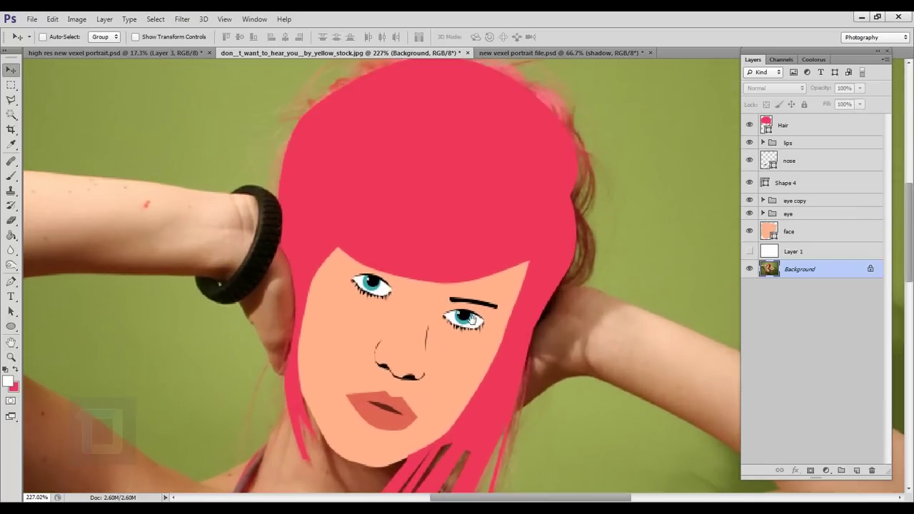
scroll(498, 362, "up", 3)
scroll(435, 312, "left", 2)
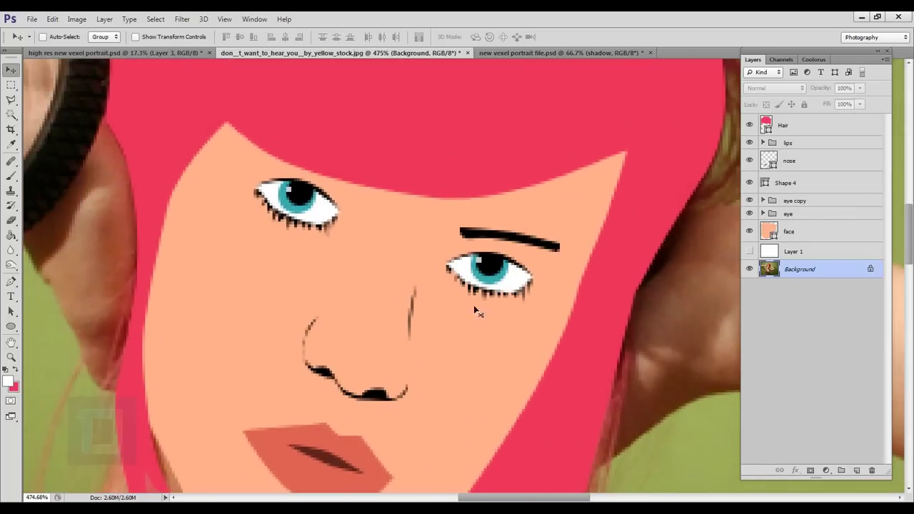
scroll(492, 307, "down", 3)
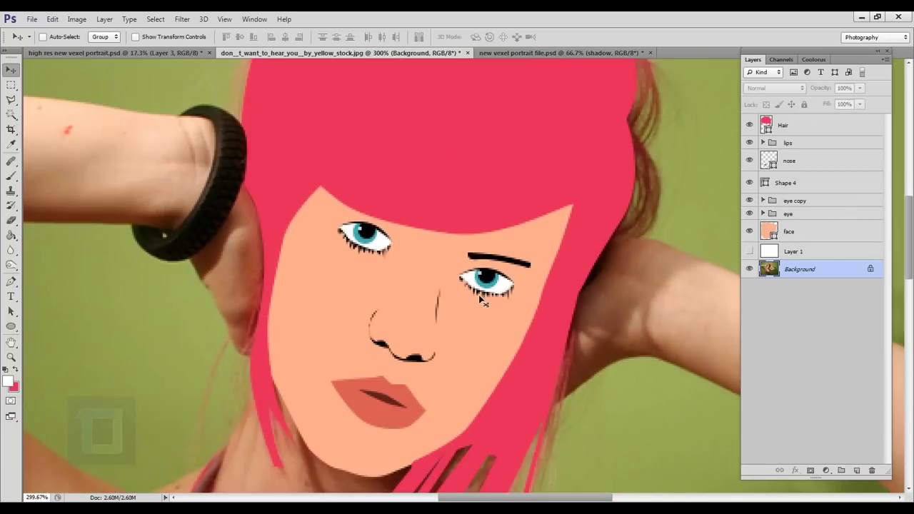
scroll(480, 301, "down", 2)
scroll(357, 196, "left", 2)
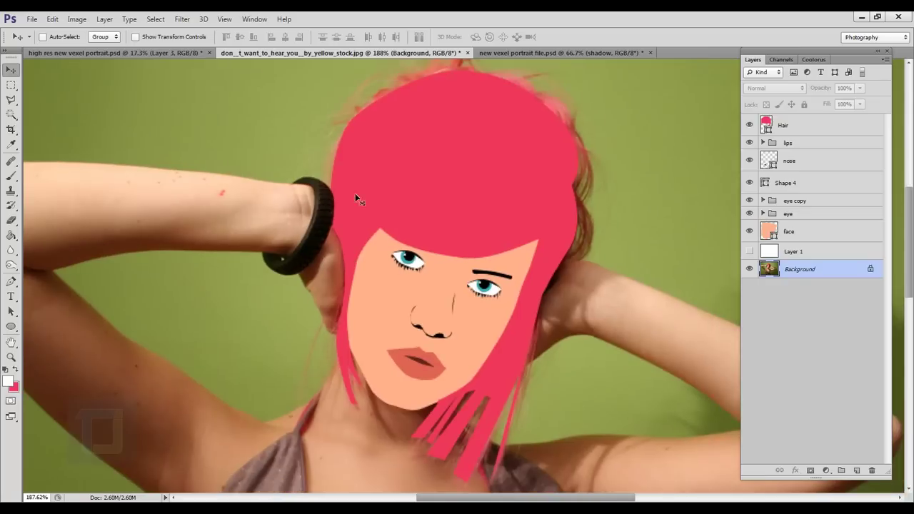
Check the pixel dimensions of the stock photo document in Image Size without changing them
left_click(77, 19)
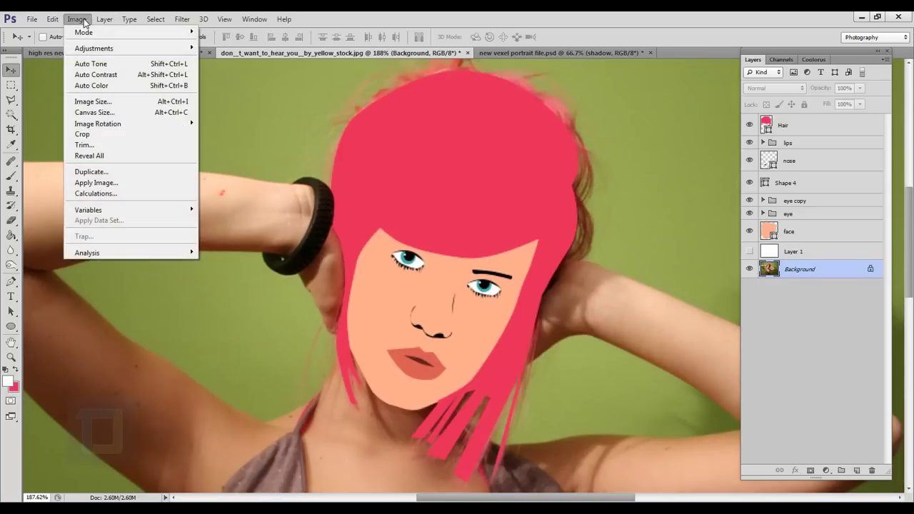
left_click(102, 103)
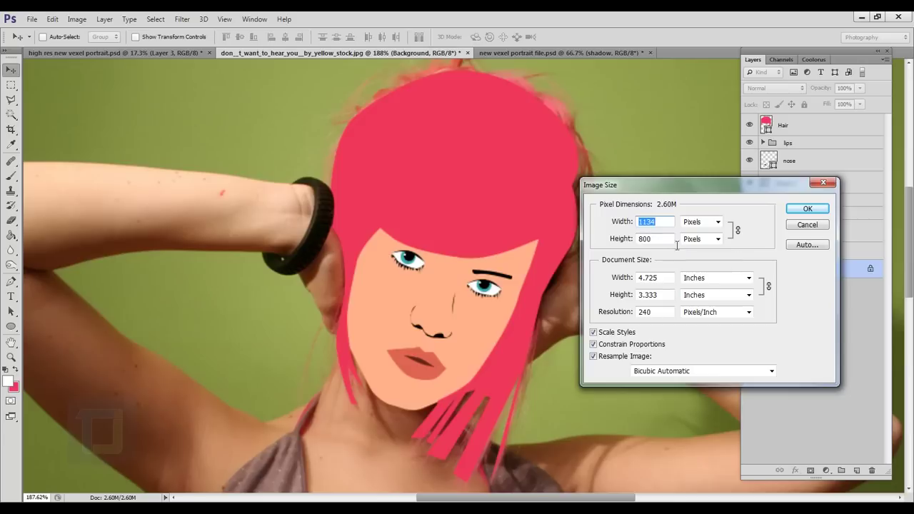
left_click(806, 225)
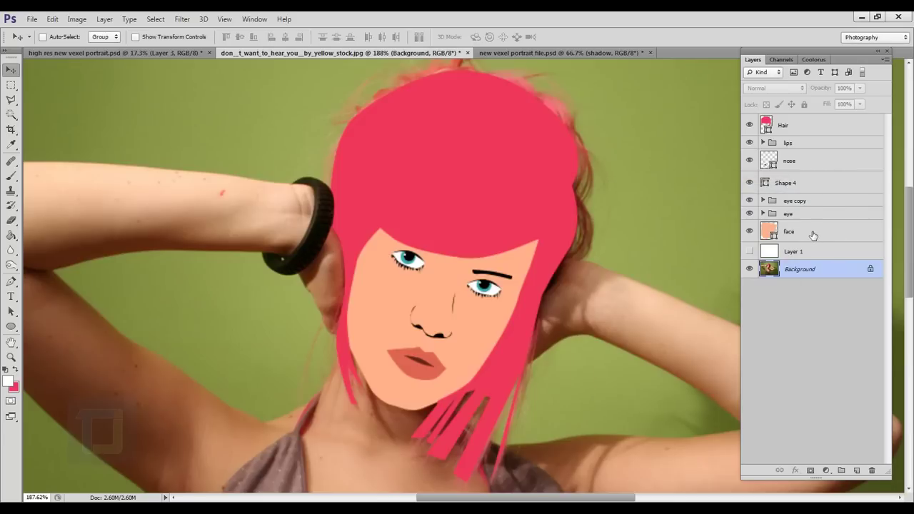
Group all the portrait layers from face up to Hair, and toggle the group's visibility to check it
left_click(811, 232)
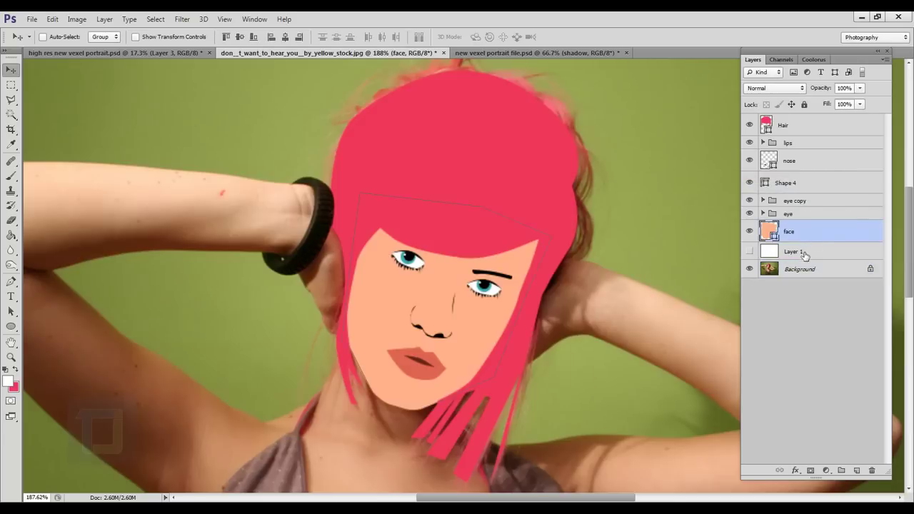
left_click(814, 212, "shift")
left_click(817, 200, "shift")
left_click(821, 186, "shift")
left_click(821, 161, "shift")
left_click(821, 147, "shift")
left_click(818, 130, "shift")
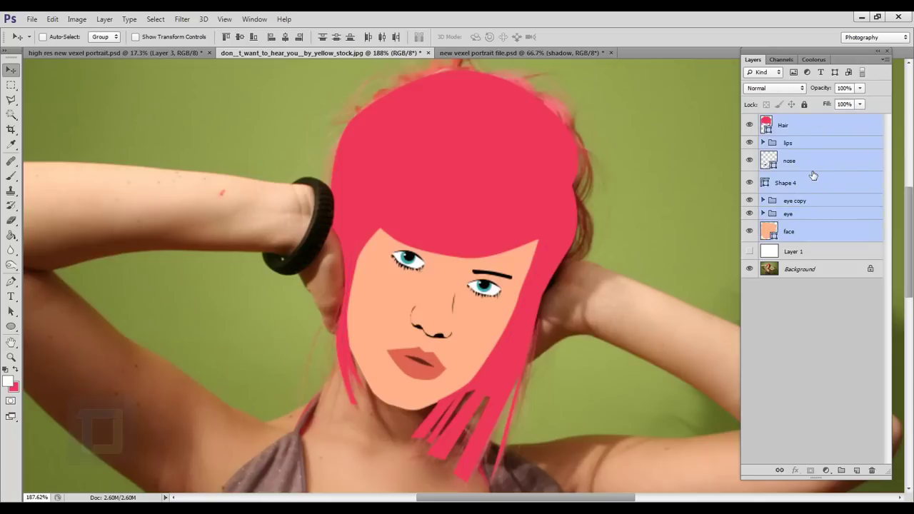
key("ctrl+g")
left_click(753, 126)
left_click(754, 126)
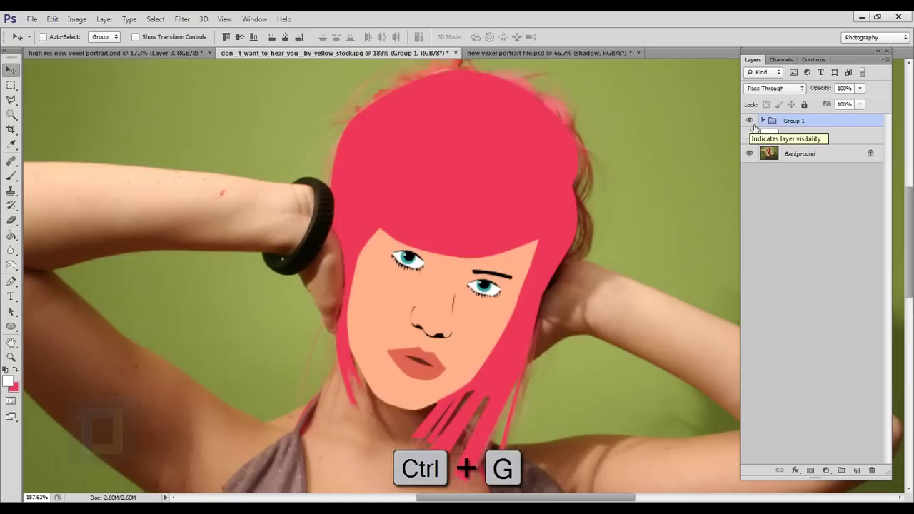
left_click(754, 127)
left_click(754, 126)
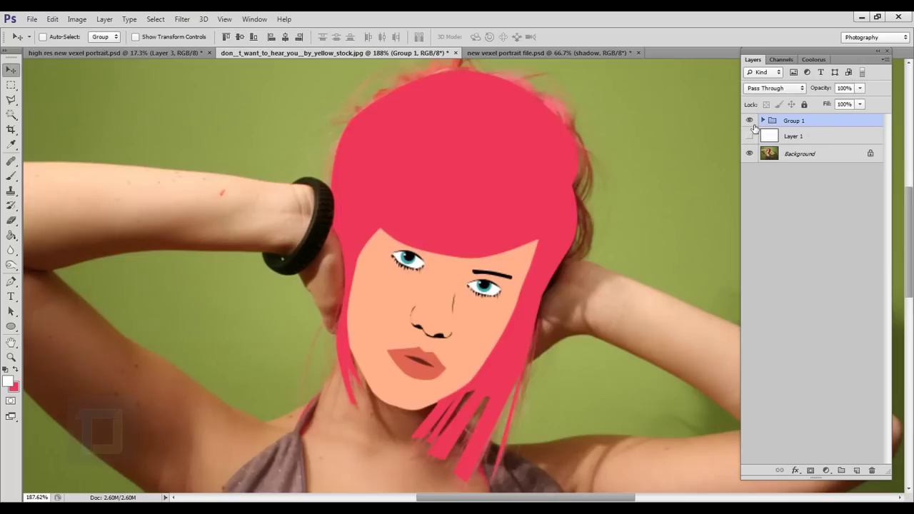
Create a new blank white document 4000 pixels wide and 3000 pixels high at 240 pixels/inch
left_click(33, 19)
left_click(41, 32)
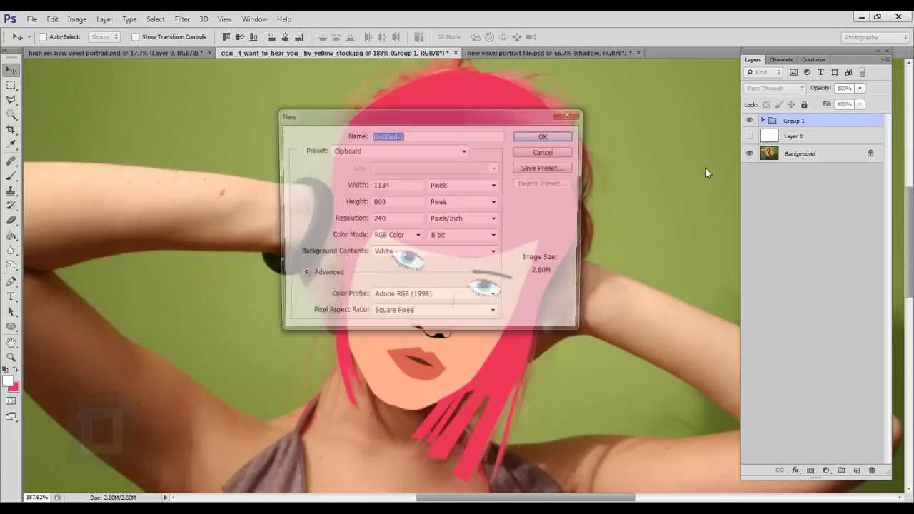
left_click_drag(442, 124, 578, 141)
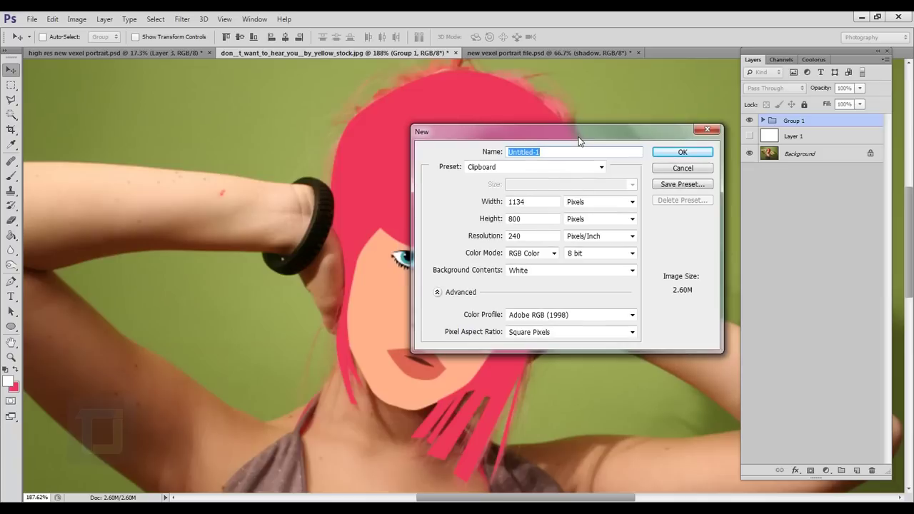
double_click(539, 203)
type("4000")
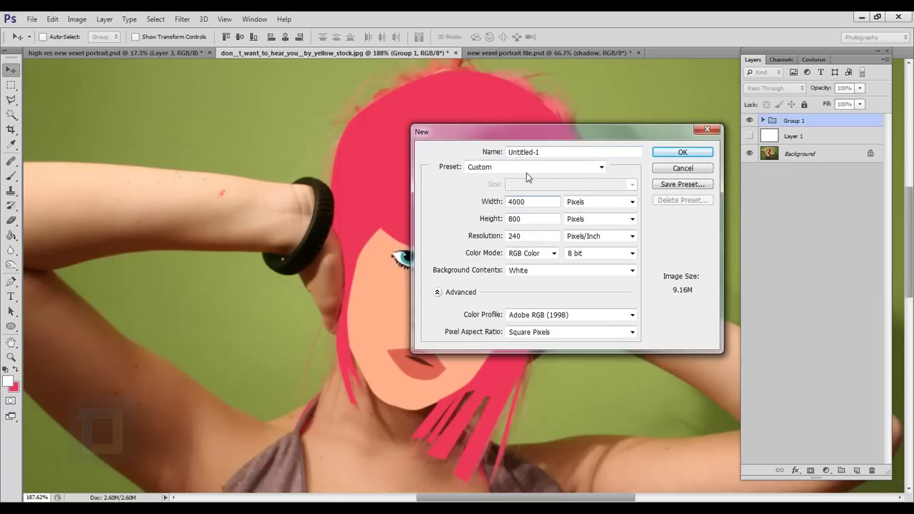
key("Tab")
type("300")
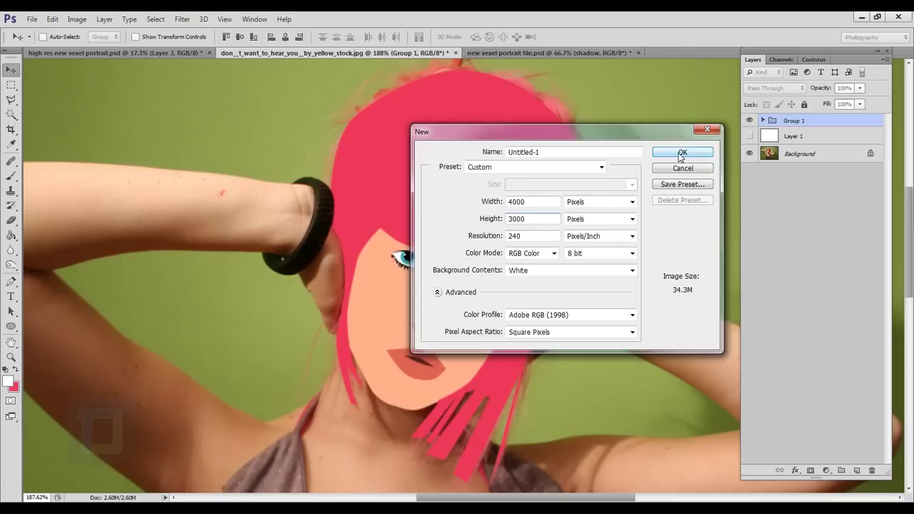
left_click(681, 153)
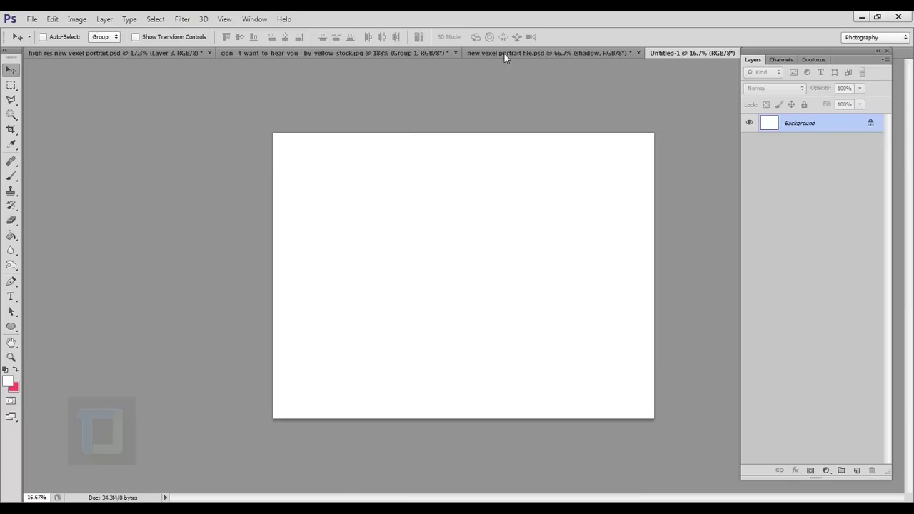
Float the yellow_stock.jpg document in its own window, copy its Group 1 into the new blank document, and minimize the stock window
left_click(380, 52)
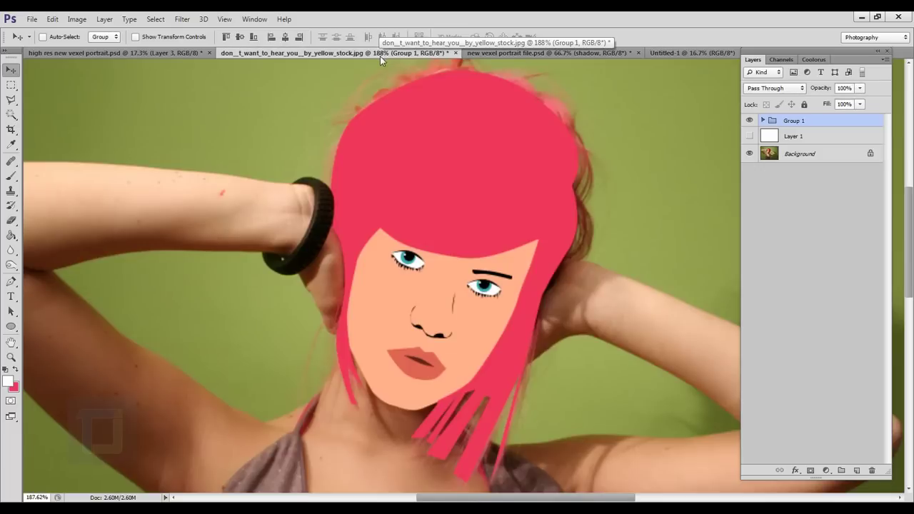
left_click_drag(389, 53, 113, 271)
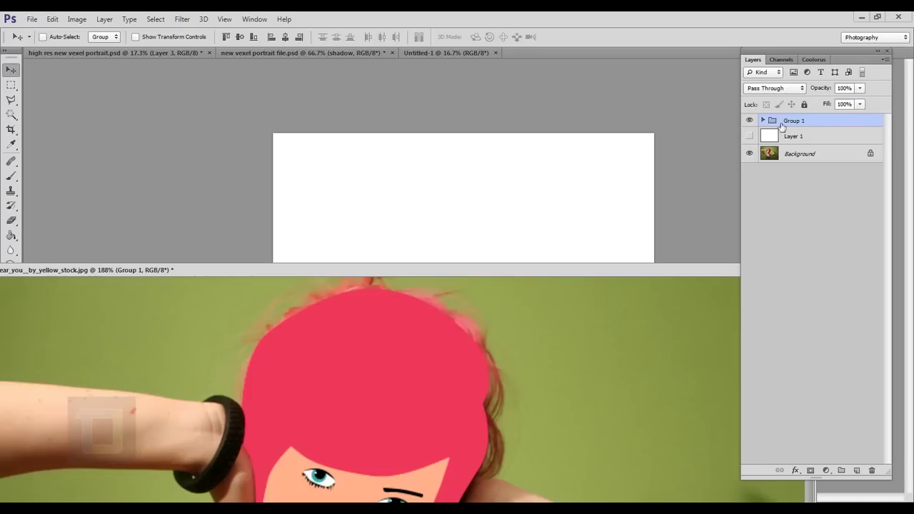
left_click(440, 54)
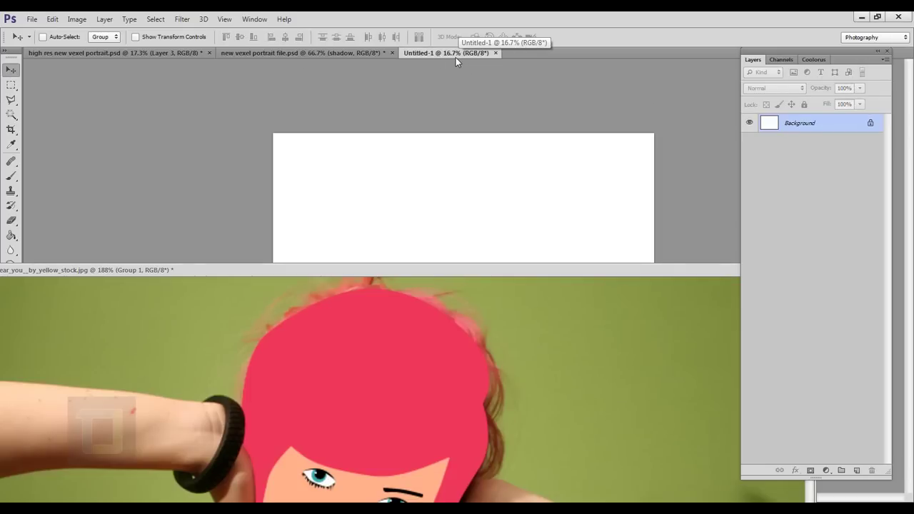
left_click(389, 369)
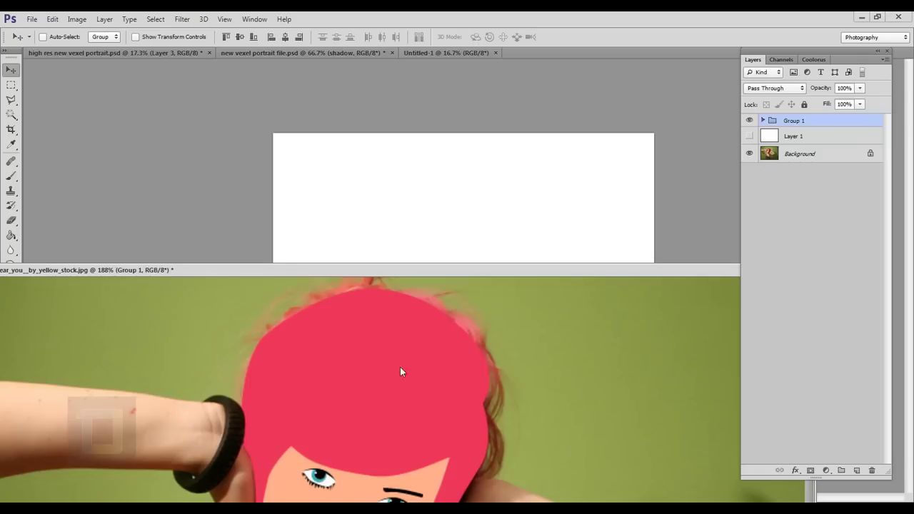
left_click(467, 164)
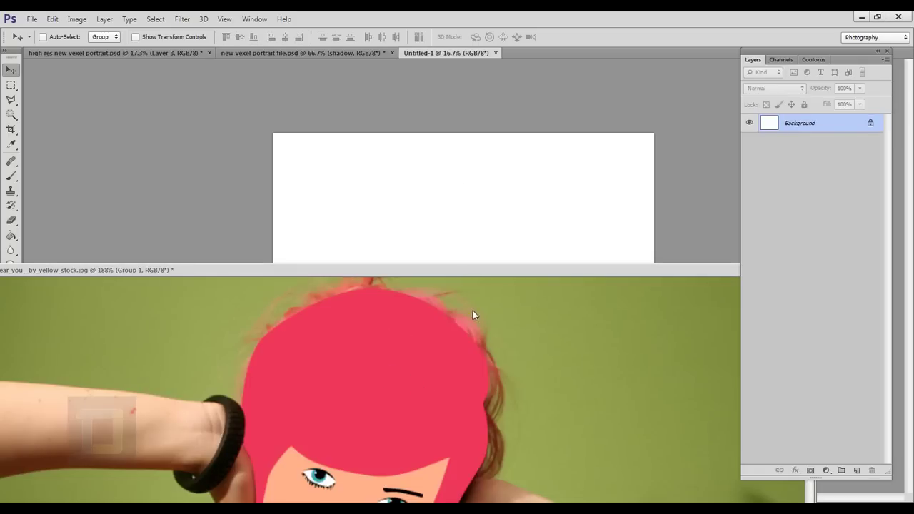
left_click(378, 374)
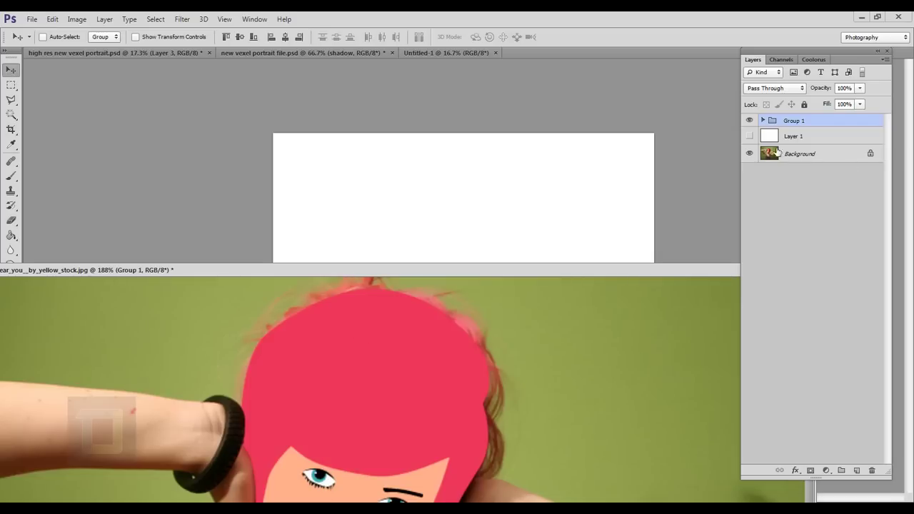
left_click_drag(807, 127, 464, 204)
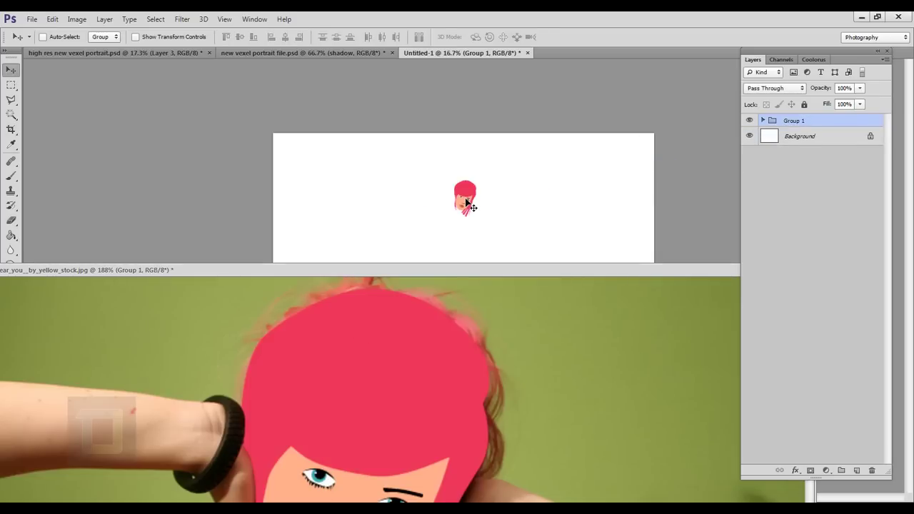
left_click_drag(491, 274, 321, 249)
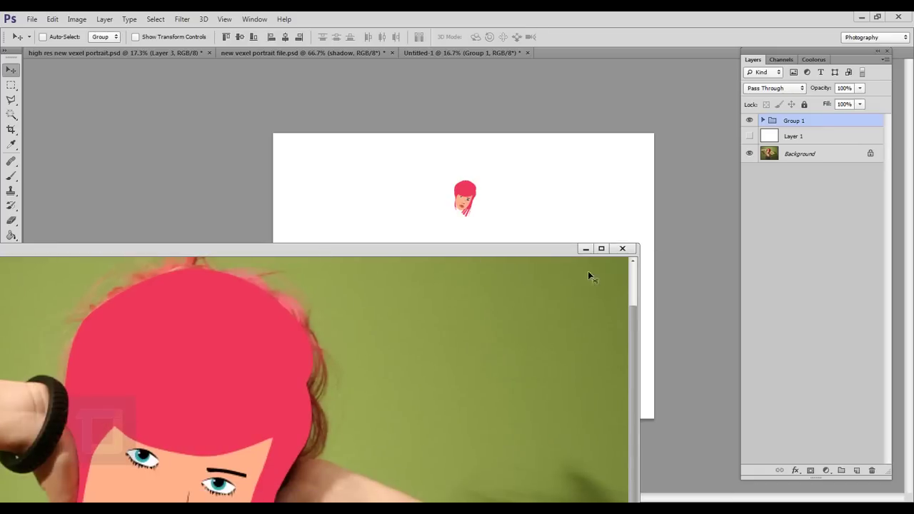
left_click(583, 248)
Centre the portrait group on the white canvas and scale it up to fill most of the canvas height
left_click_drag(474, 227, 472, 282)
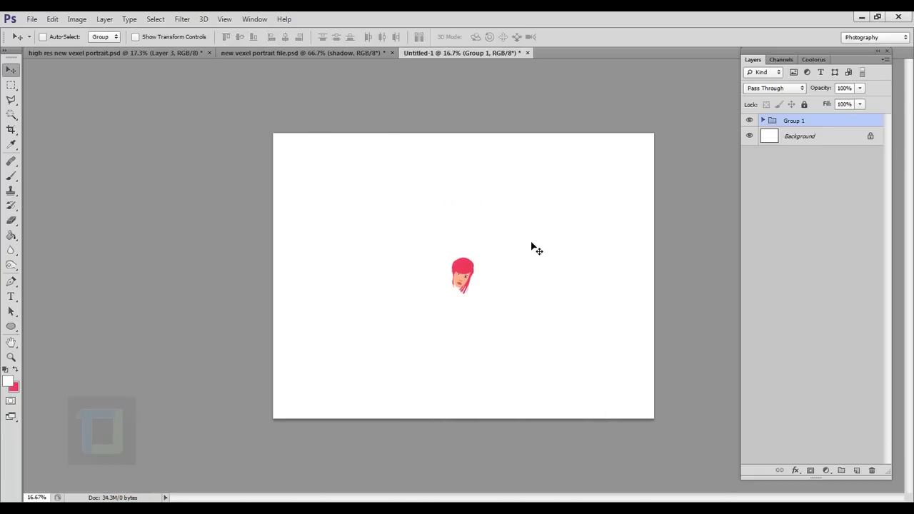
key("ctrl+t")
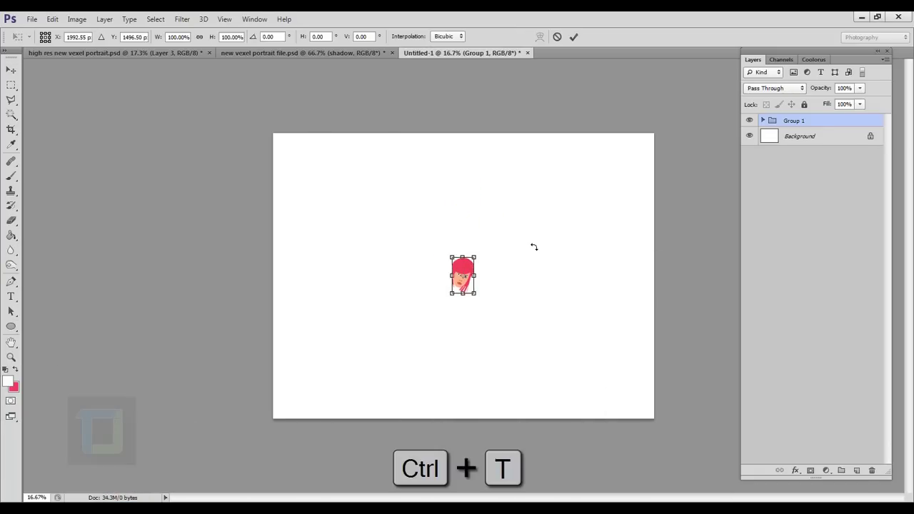
left_click_drag(474, 257, 719, 128)
left_click_drag(562, 225, 513, 332)
left_click(573, 36)
Compare the edge quality of the enlarged eyes and eyebrow with the same shapes in the original stock document up close
scroll(517, 289, "up", 6)
left_click_drag(531, 257, 519, 324)
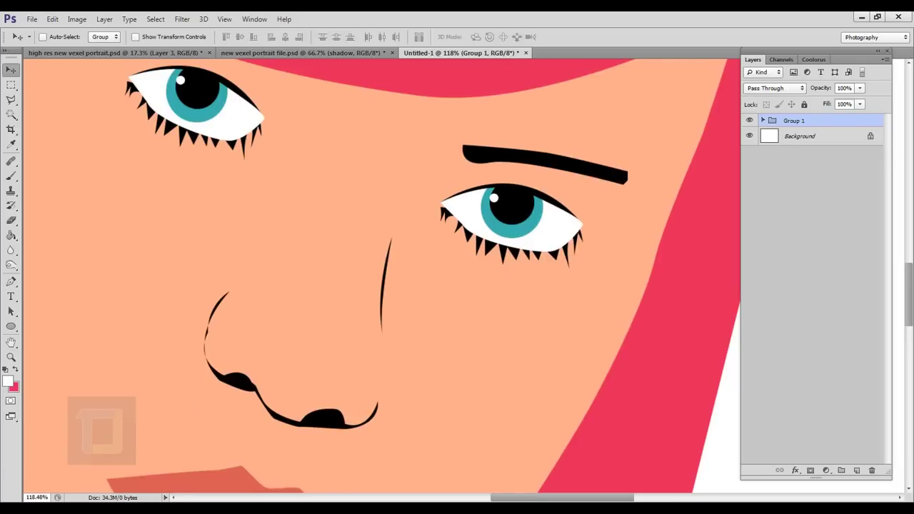
left_click(143, 508)
left_click(197, 455)
left_click_drag(301, 247, 314, 275)
scroll(238, 490, "up", 3)
left_click_drag(254, 435, 208, 294)
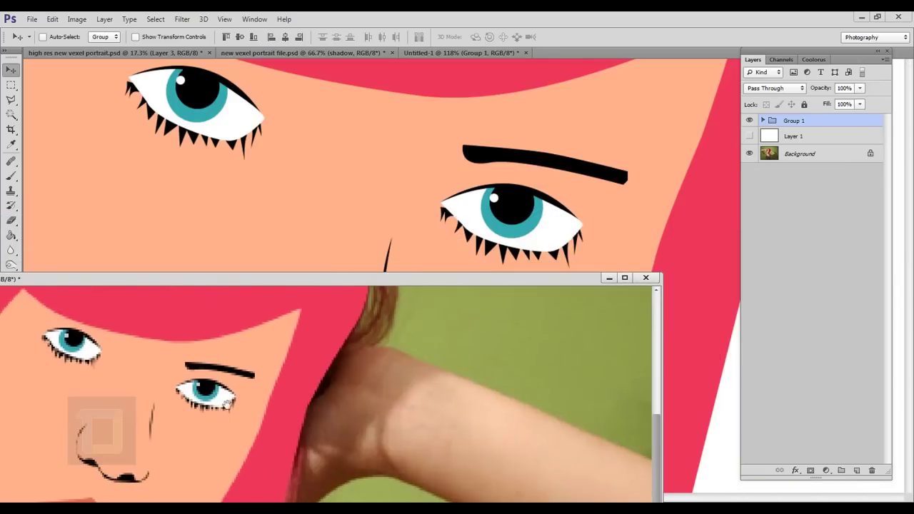
scroll(311, 434, "up", 4)
left_click_drag(311, 434, 379, 481)
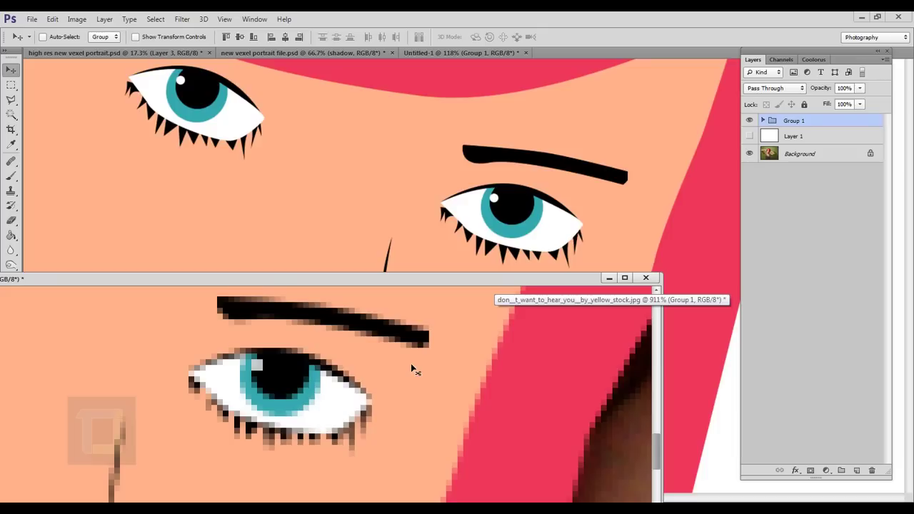
left_click(608, 277)
key("ctrl+0")
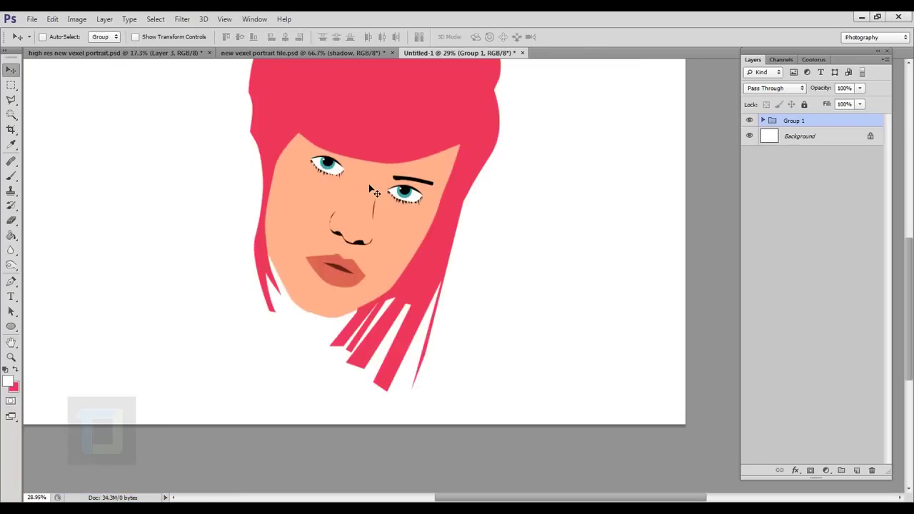
Review the file formats for saving the new document, select Photoshop PDF, and cancel the save
left_click(32, 18)
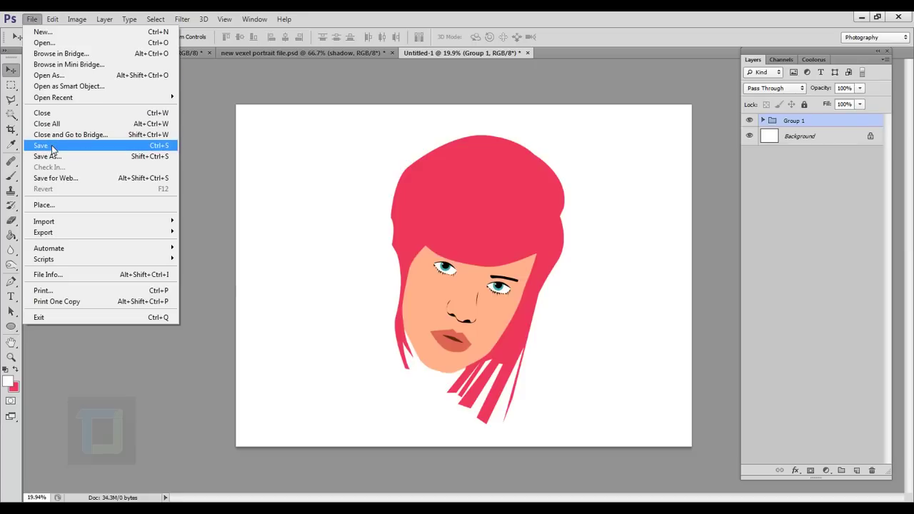
left_click(52, 145)
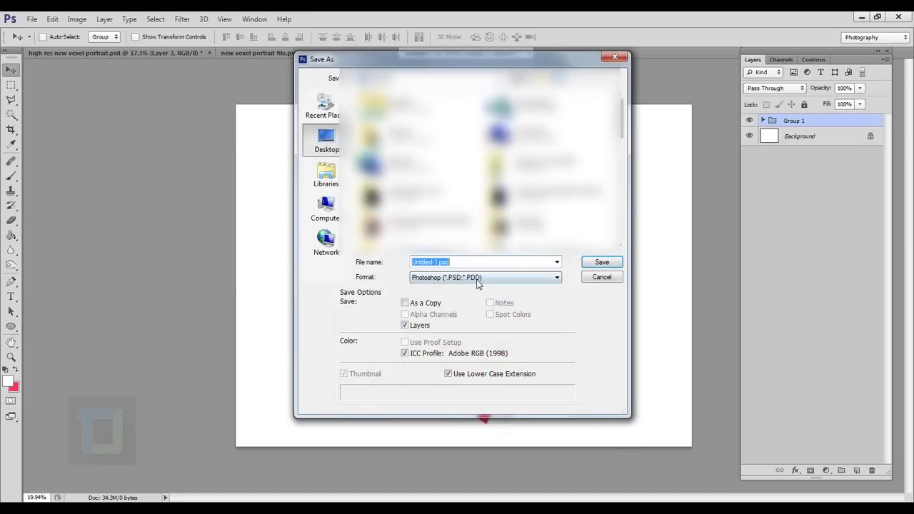
left_click(475, 278)
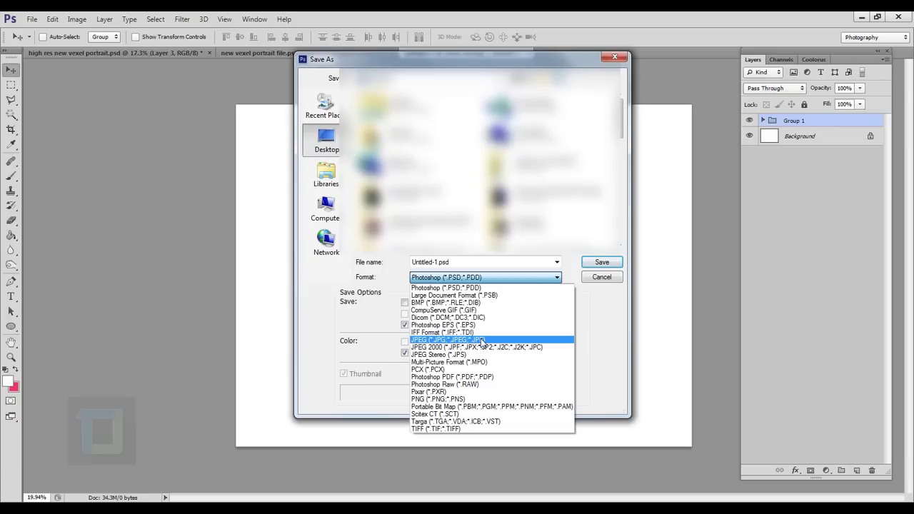
left_click(477, 376)
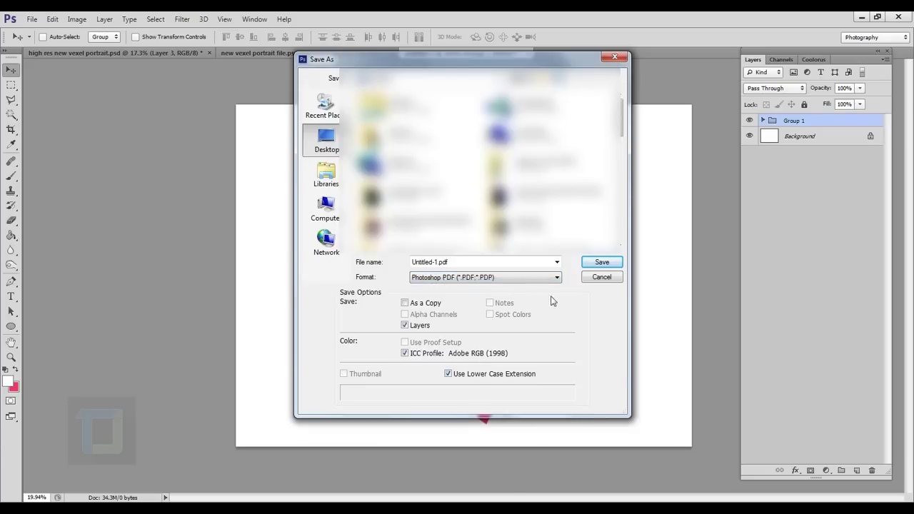
left_click(597, 277)
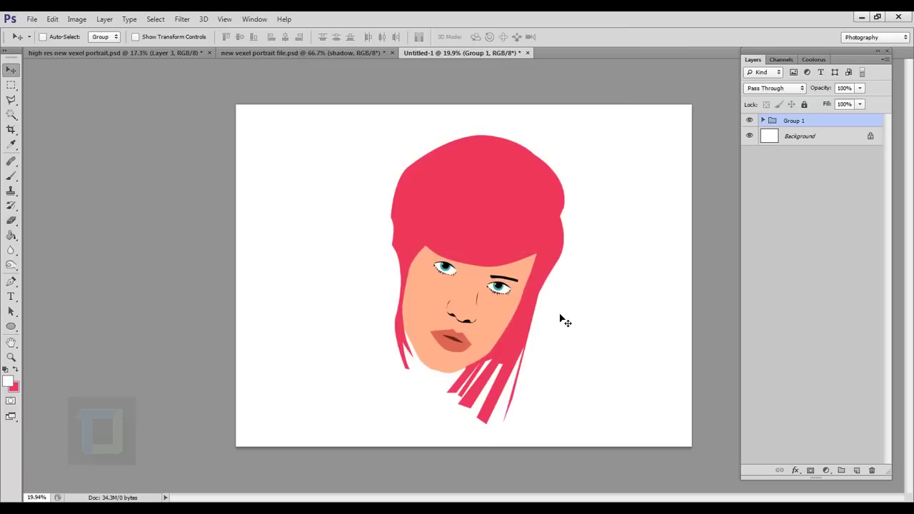
Switch to the high res new vexel portrait.psd document and select the face shape layer inside the face group
left_click(143, 53)
scroll(430, 277, "up", 2)
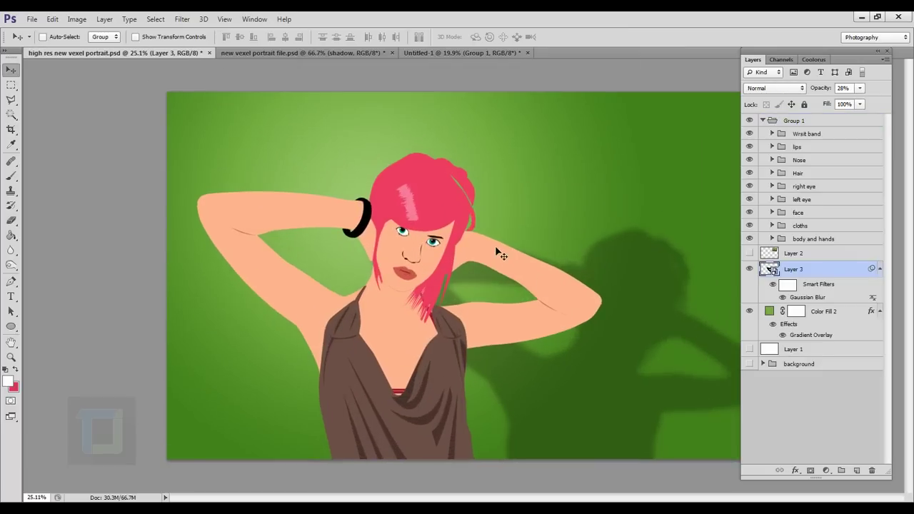
scroll(495, 255, "down", 1)
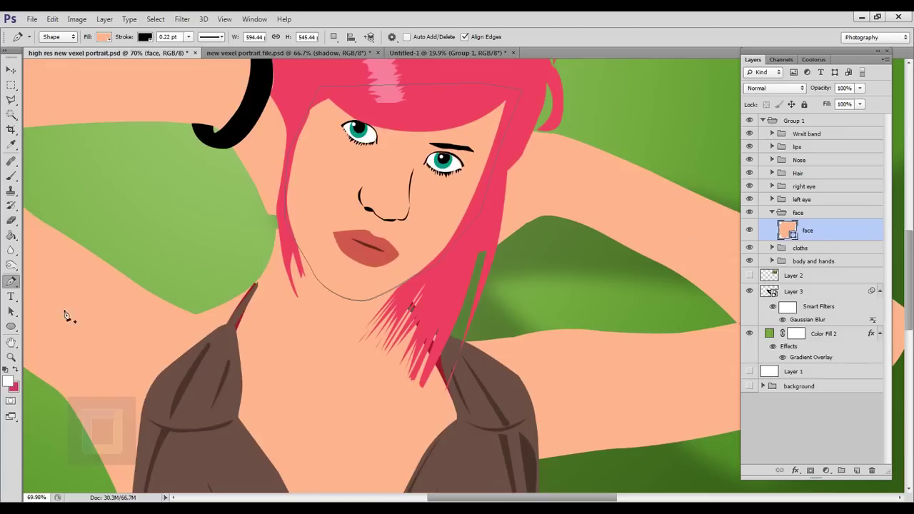
Set the face shape's stroke width to 0 pt, and toggle the face layer's visibility to compare
left_click(184, 40)
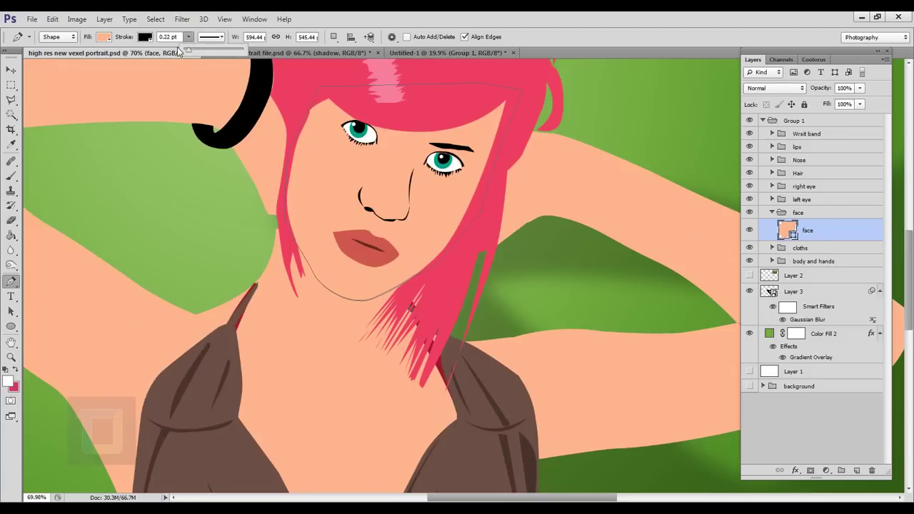
left_click_drag(185, 51, 168, 52)
left_click(555, 12)
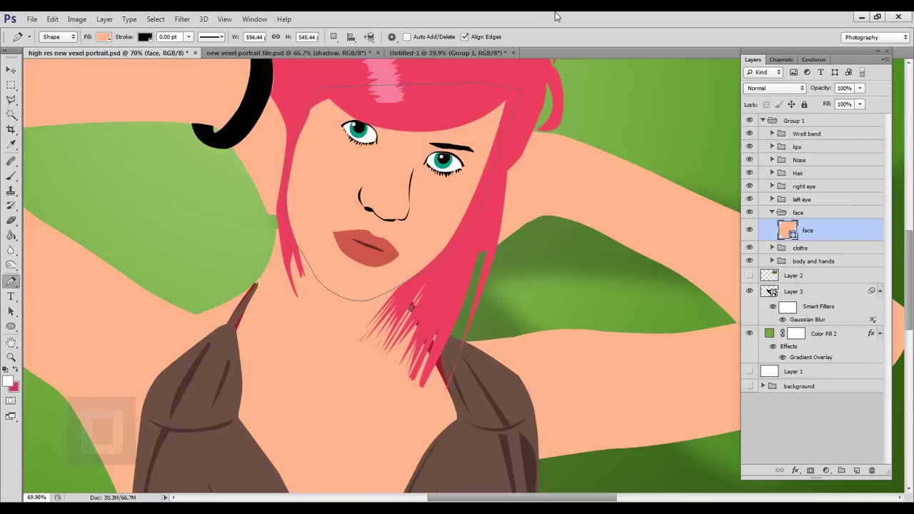
left_click(798, 390)
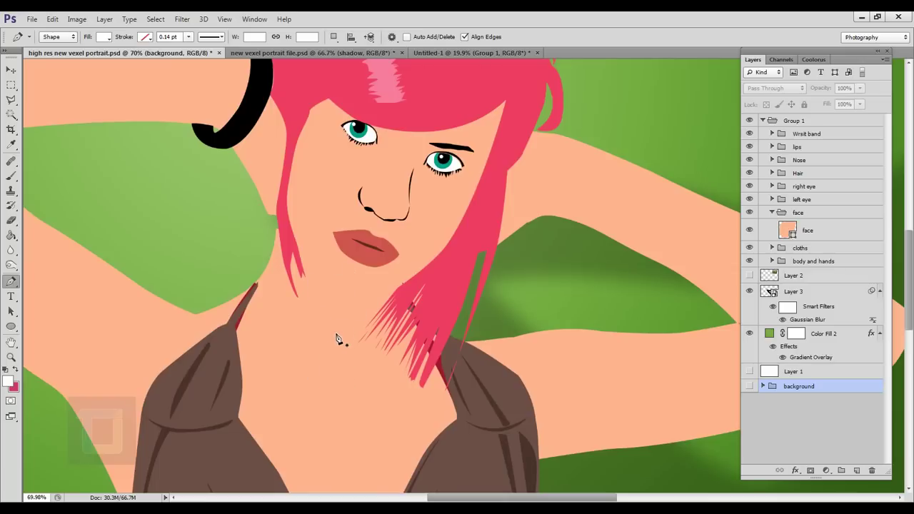
left_click(823, 234)
left_click(749, 233)
left_click(749, 233)
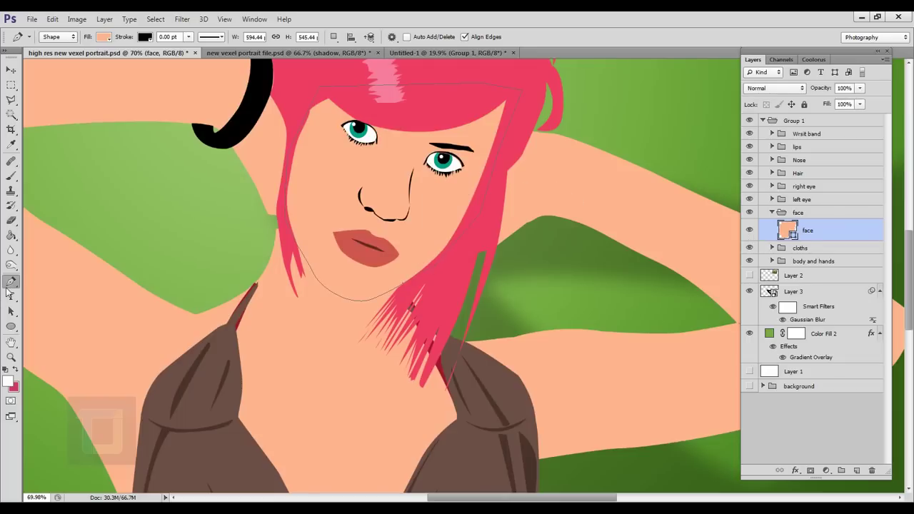
Set the face shape's black stroke width to 0.25 pt, and check the jaw outline with the shape deselected
left_click(56, 35)
left_click(56, 36)
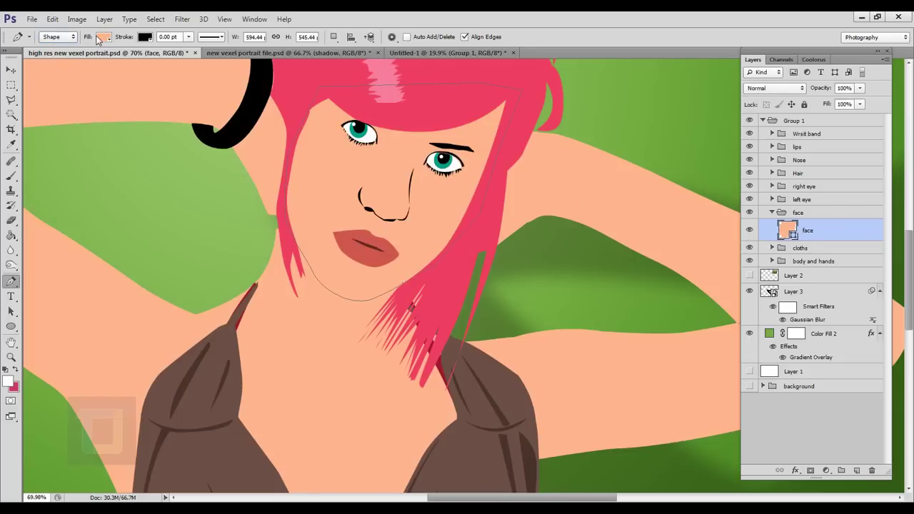
left_click(146, 37)
left_click(147, 41)
left_click(189, 38)
left_click_drag(186, 52, 144, 42)
type("0.25")
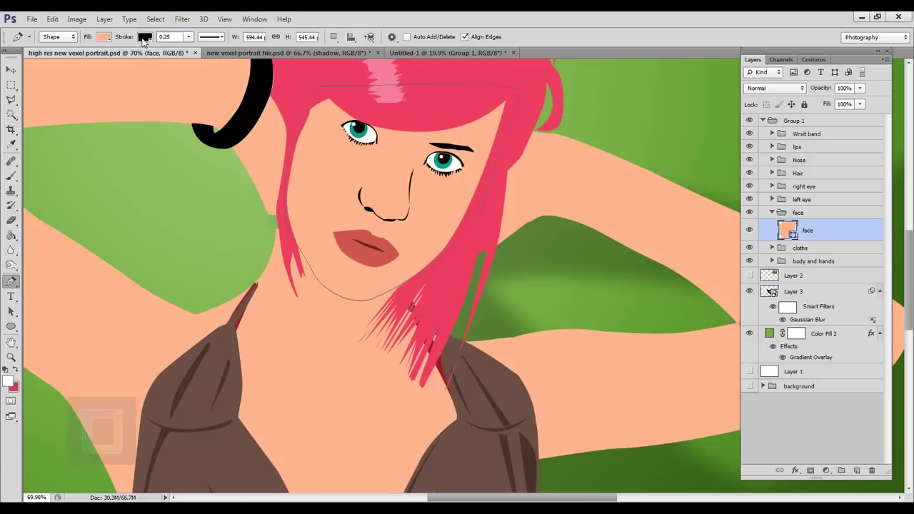
key("Return")
left_click(812, 389)
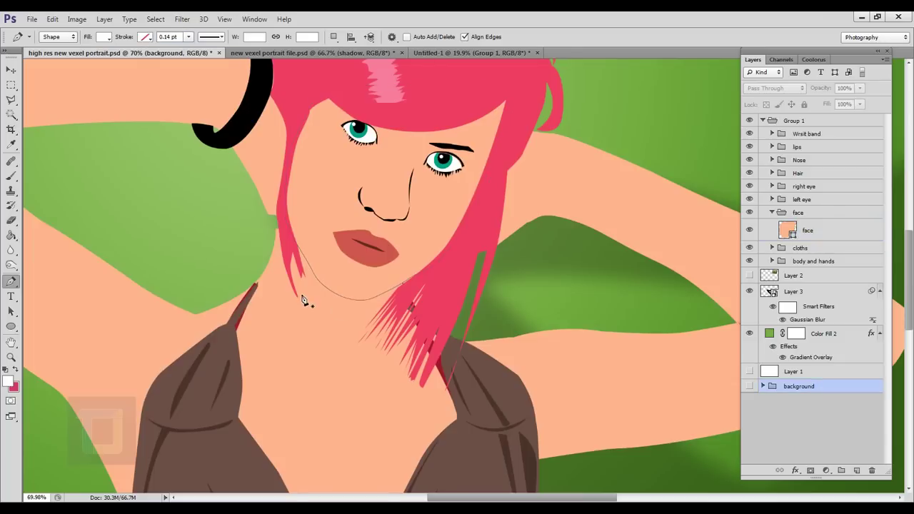
scroll(302, 302, "down", 2)
scroll(336, 303, "up", 2)
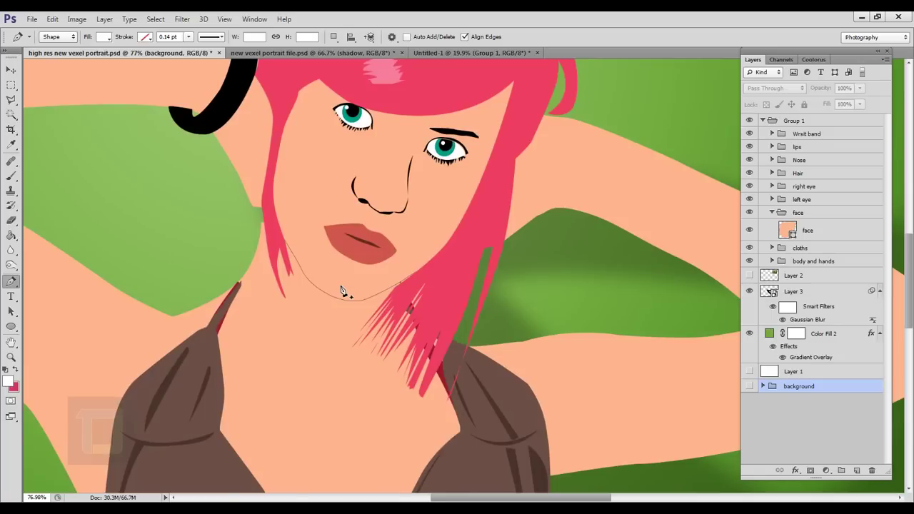
scroll(341, 291, "down", 1)
key("ctrl+0")
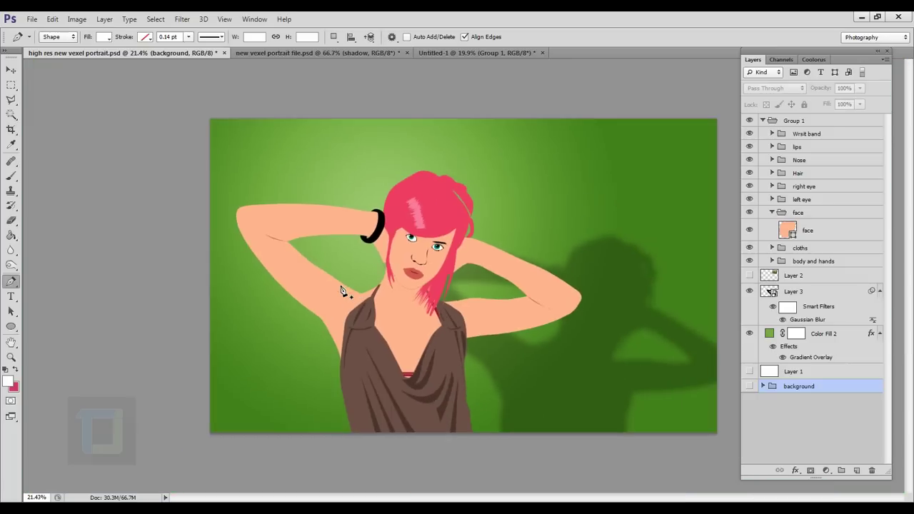